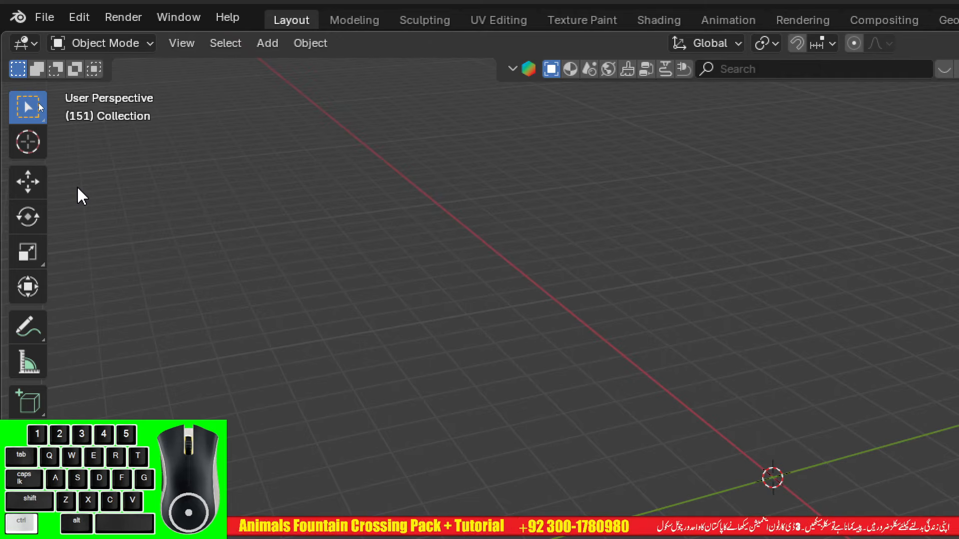
mouse_move(63, 132)
mouse_down()
mouse_move(30, 281)
mouse_move(3, 306)
mouse_up()
ctrl+drag(21, 190, 177, 234)
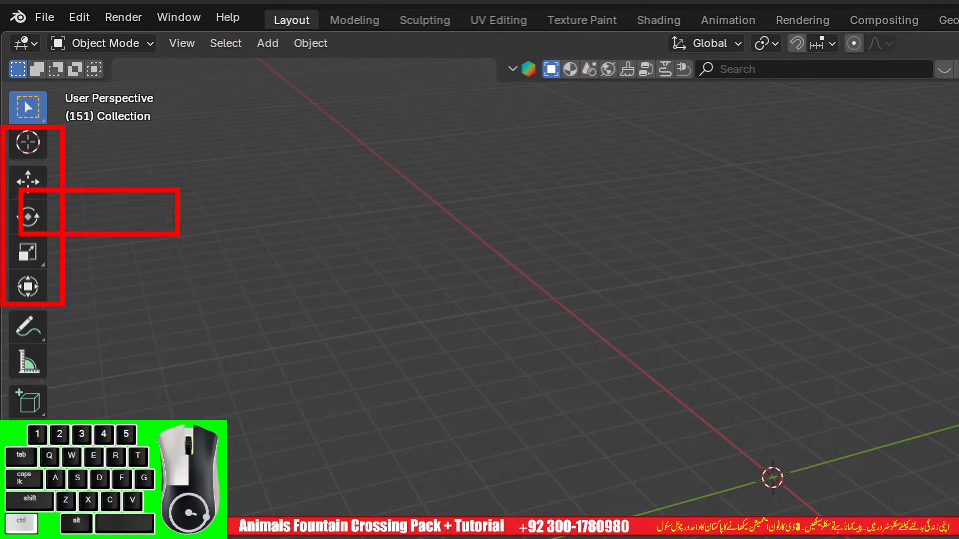
ctrl+drag(44, 220, 104, 284)
ctrl+drag(23, 155, 160, 231)
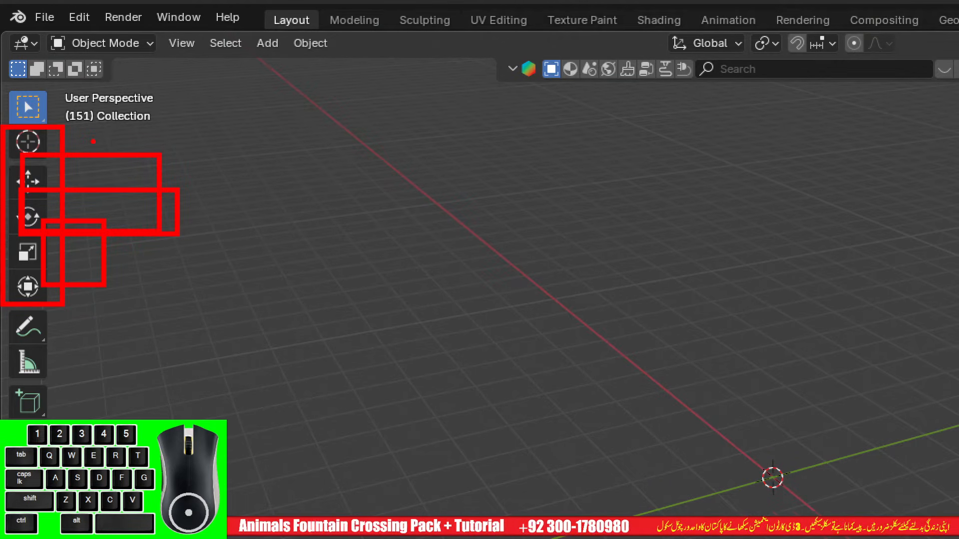
key(Escape)
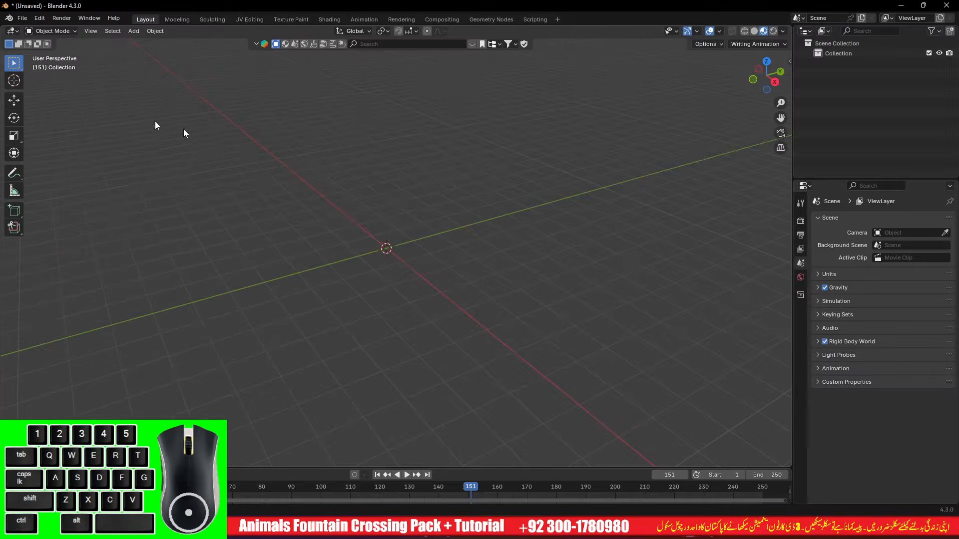
mouse_move(11, 67)
mouse_down()
mouse_move(34, 88)
mouse_move(56, 87)
mouse_up()
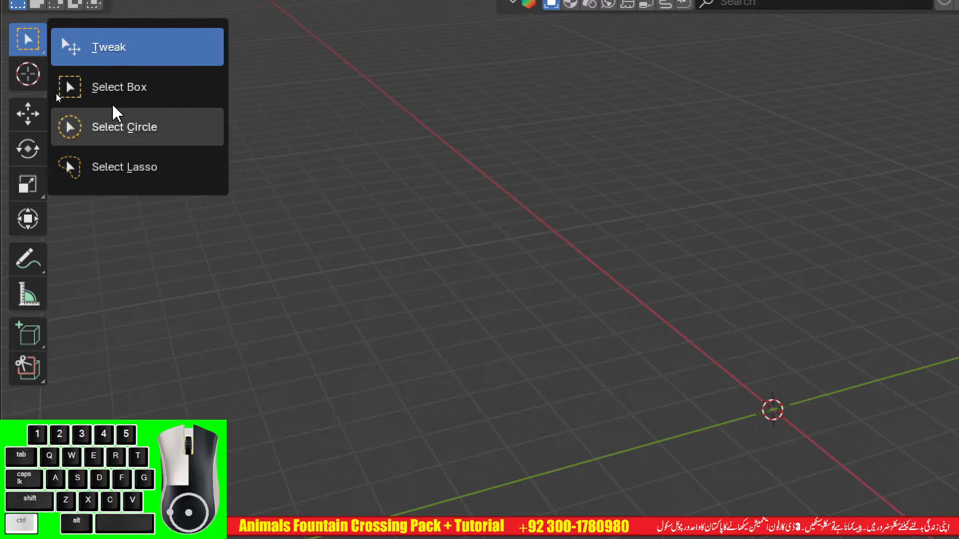
drag(75, 85, 102, 88)
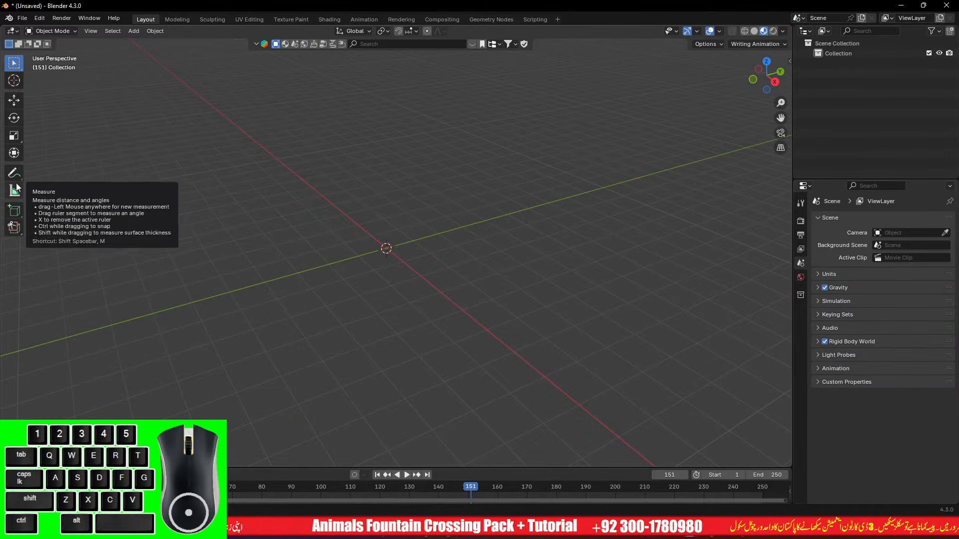
View the Sculpting and UV Editing workspaces, and return to the Layout workspace
click(214, 20)
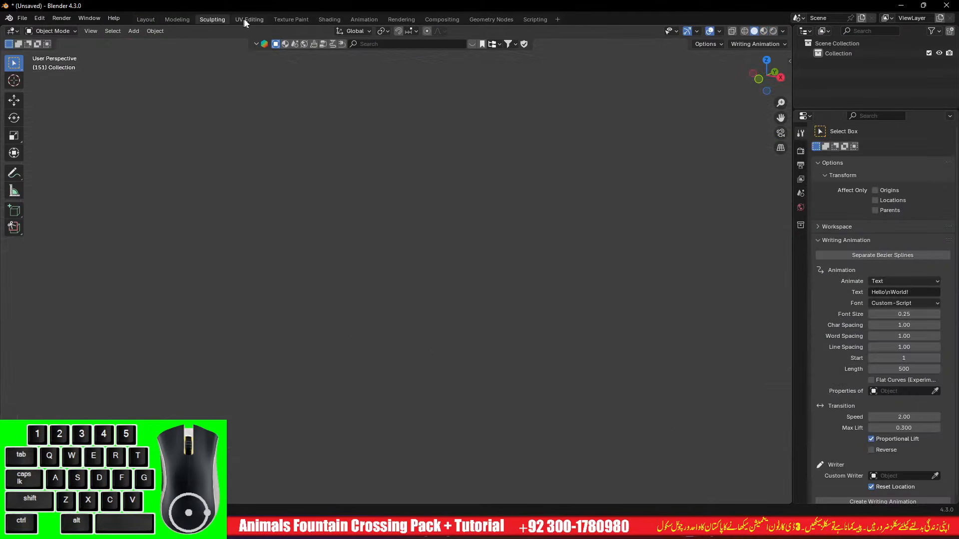
click(249, 19)
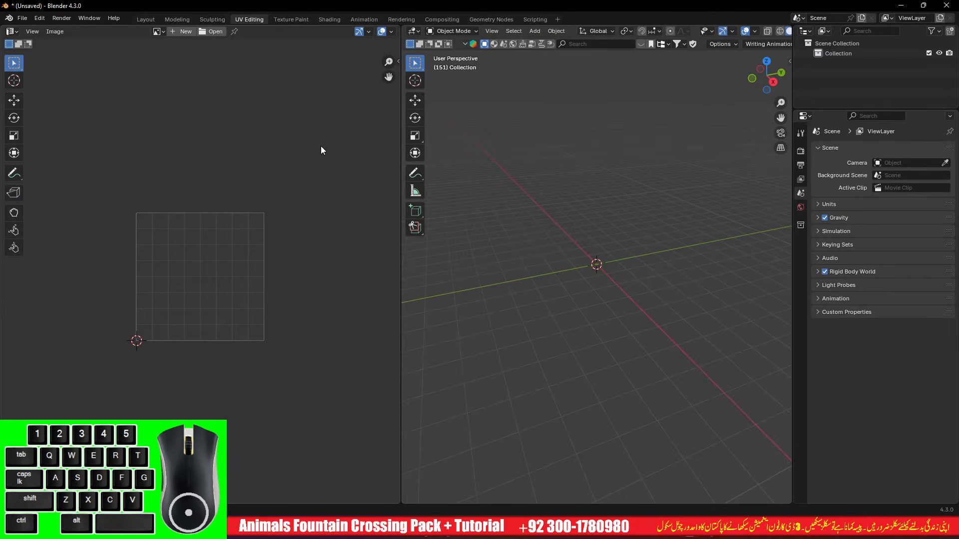
click(145, 19)
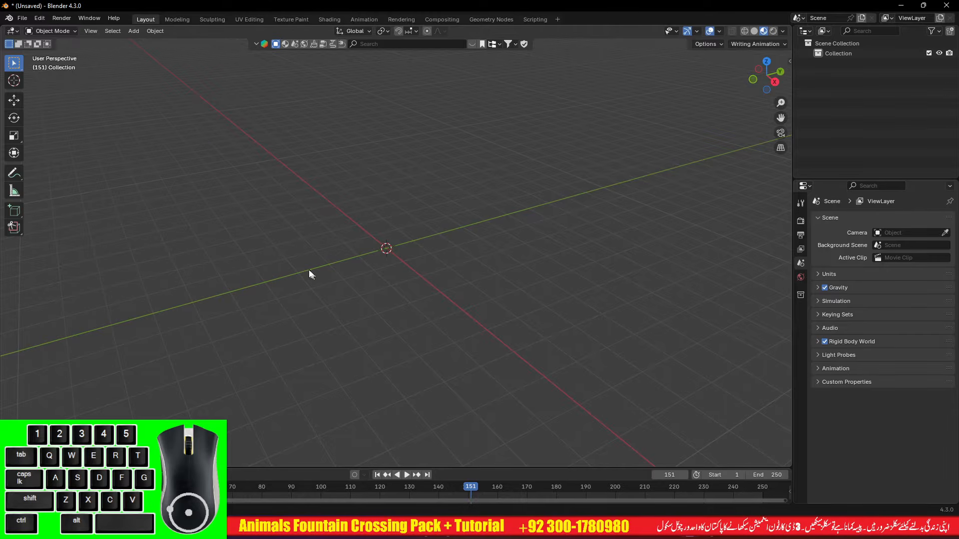
Examine the empty 3D scene around the world origin from several angles
drag(308, 265, 479, 153)
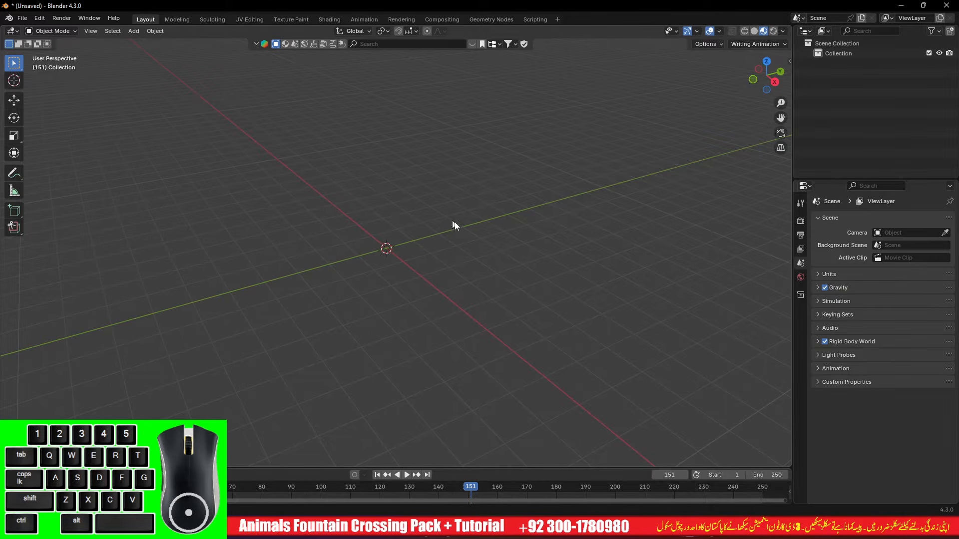
mouse_move(454, 224)
alt+mouse_down()
mouse_move(421, 215)
mouse_move(454, 210)
alt+mouse_up()
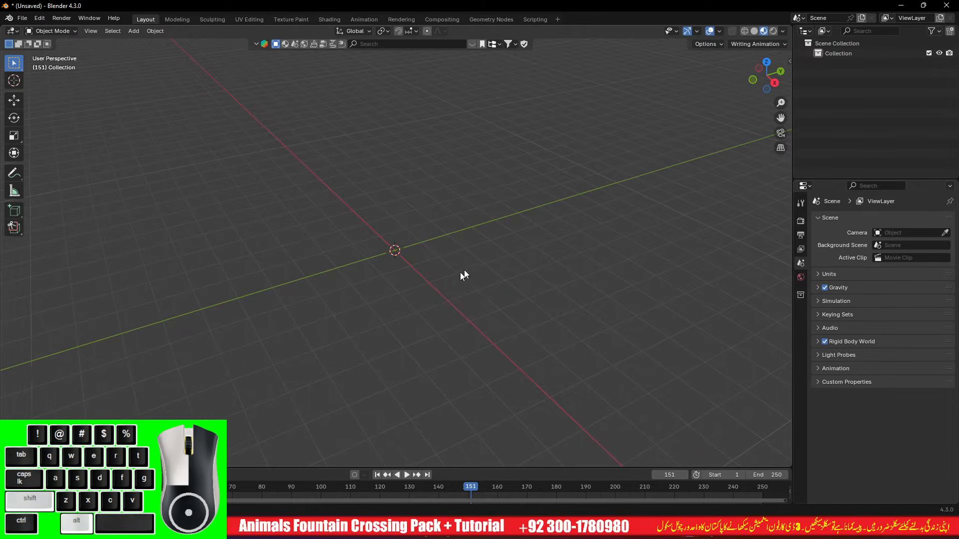
mouse_move(460, 272)
shift+middle_down()
mouse_move(478, 268)
mouse_move(459, 273)
shift+middle_up()
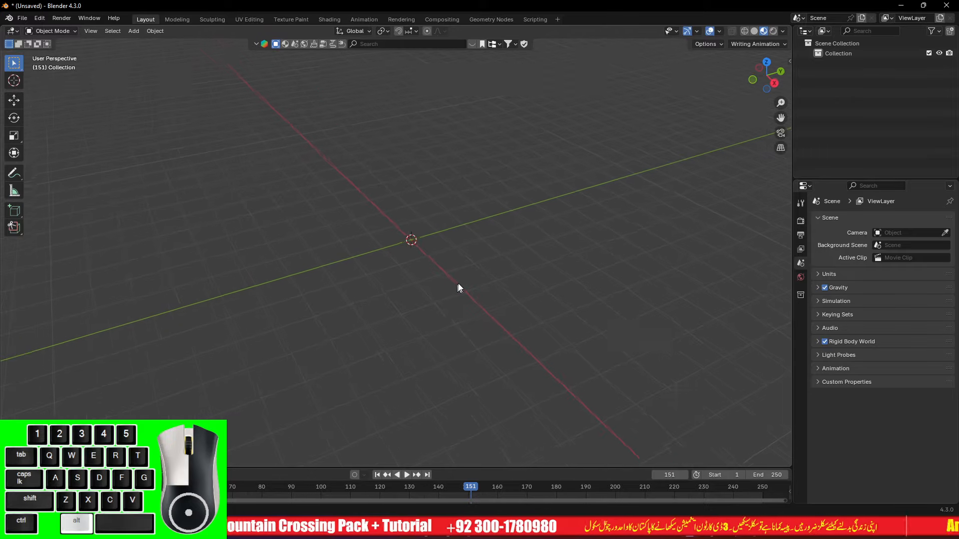
alt+drag(458, 284, 460, 282)
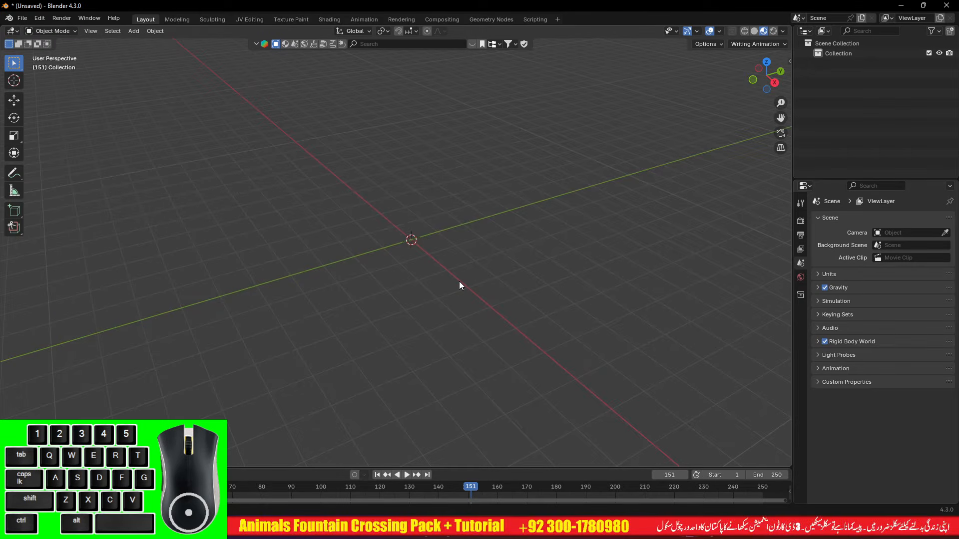
mouse_move(462, 266)
alt+mouse_down()
mouse_move(430, 281)
mouse_move(470, 274)
alt+mouse_up()
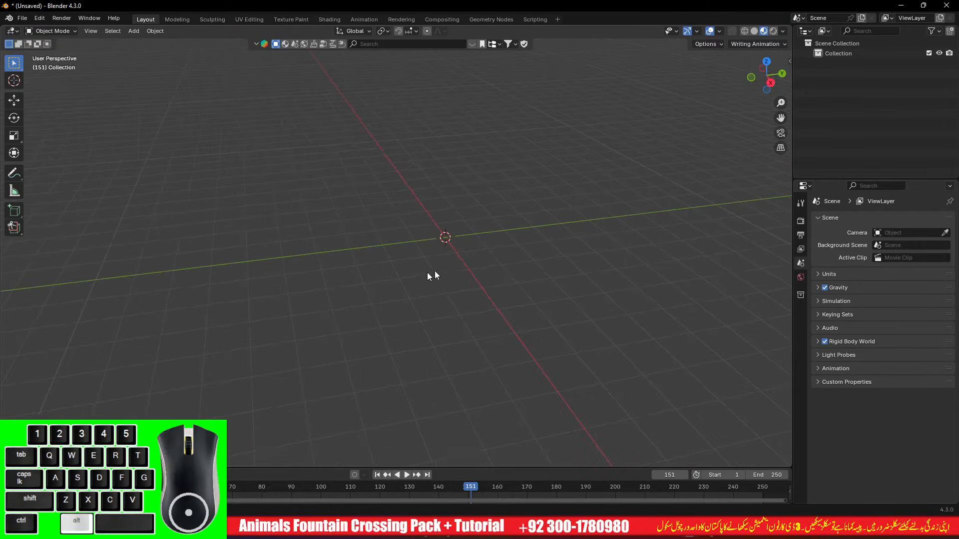
mouse_move(434, 271)
alt+mouse_down()
mouse_move(397, 271)
mouse_move(422, 274)
alt+mouse_up()
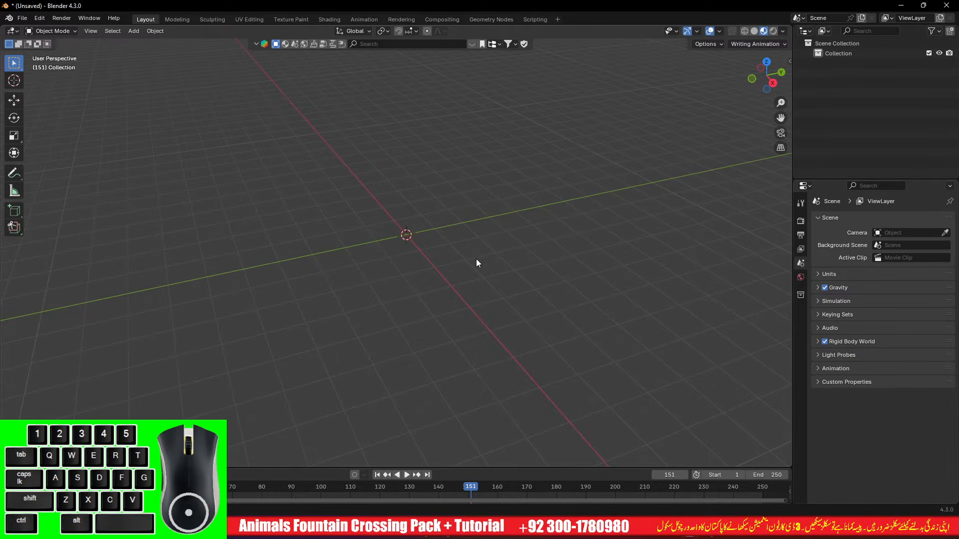
alt+drag(475, 283, 474, 266)
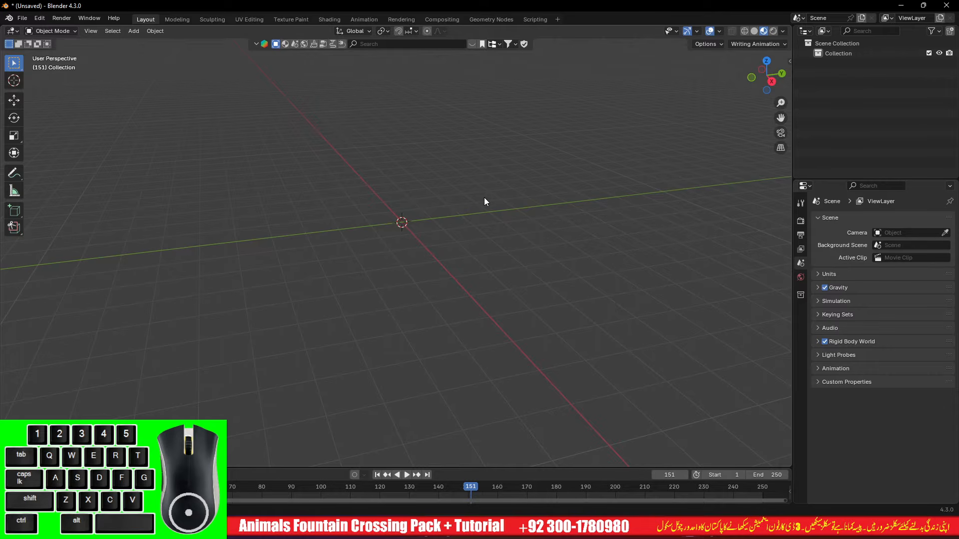
alt+drag(519, 192, 430, 195)
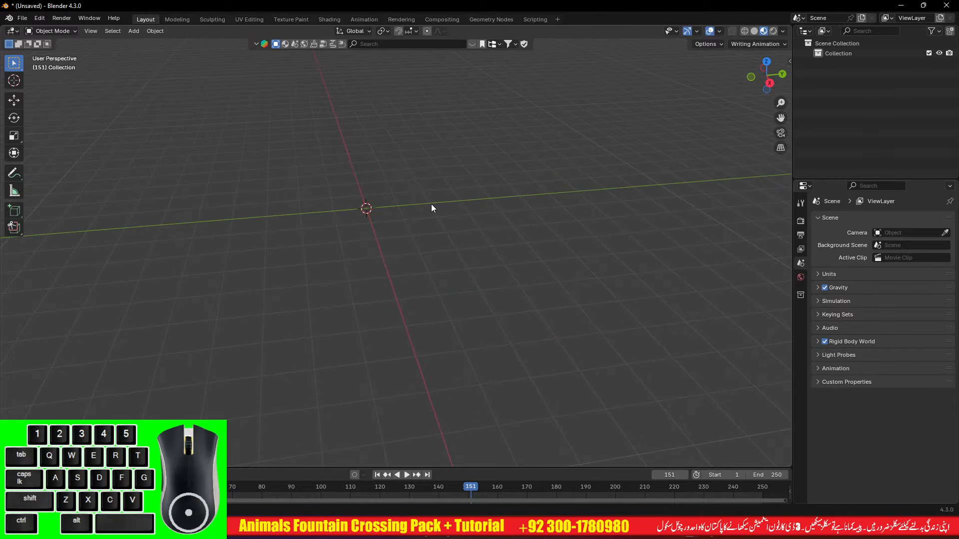
alt+drag(420, 202, 418, 205)
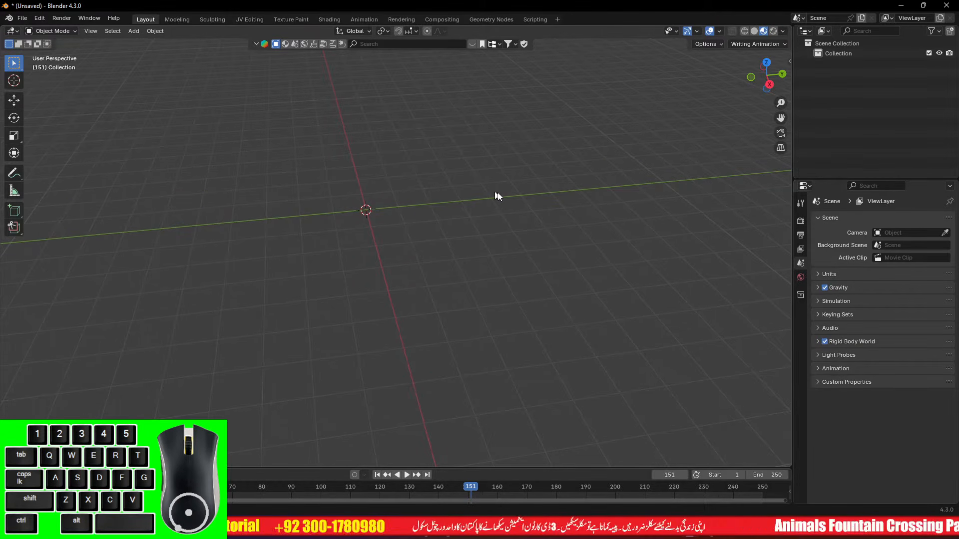
alt+shift+drag(535, 186, 524, 196)
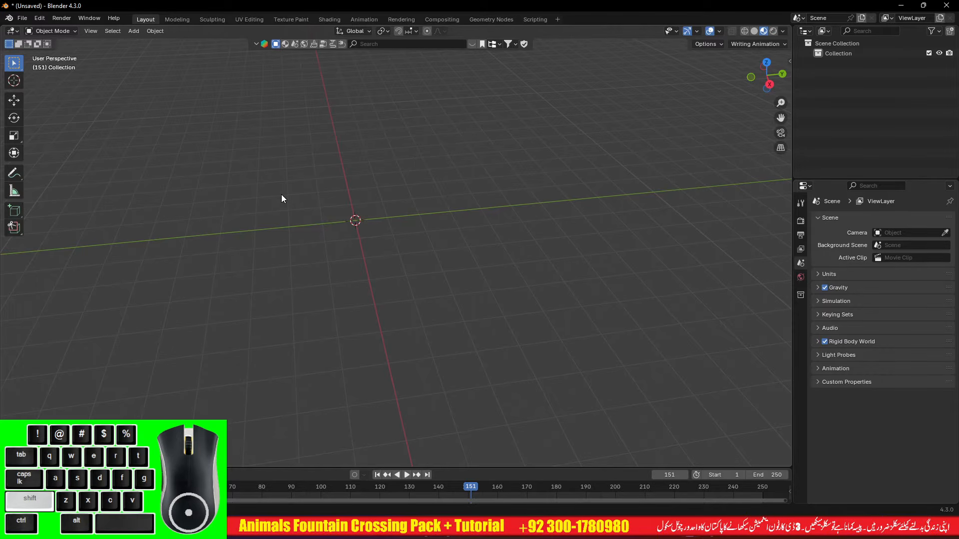
Add a path curve at the origin and rotate it about the global Z axis to lie along the Y axis
key(shift+a)
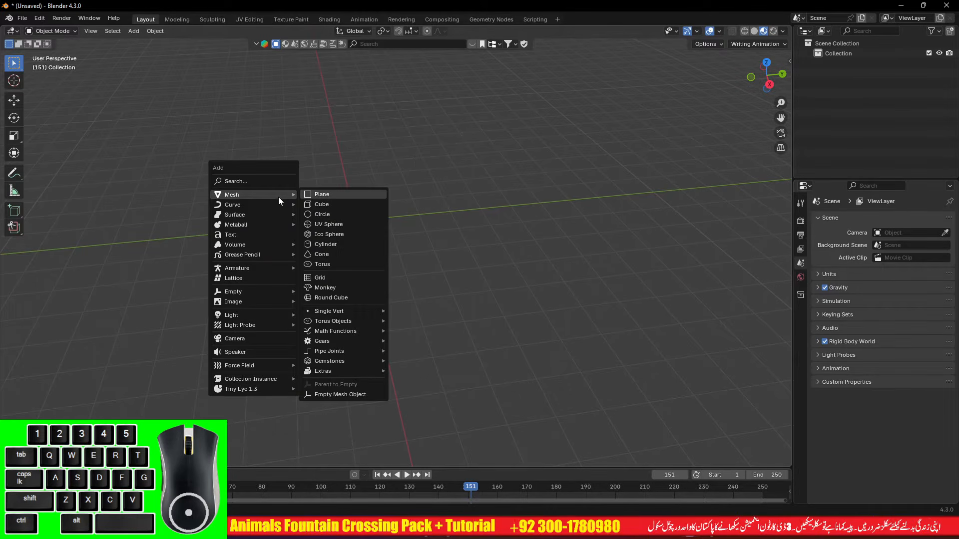
mouse_move(257, 207)
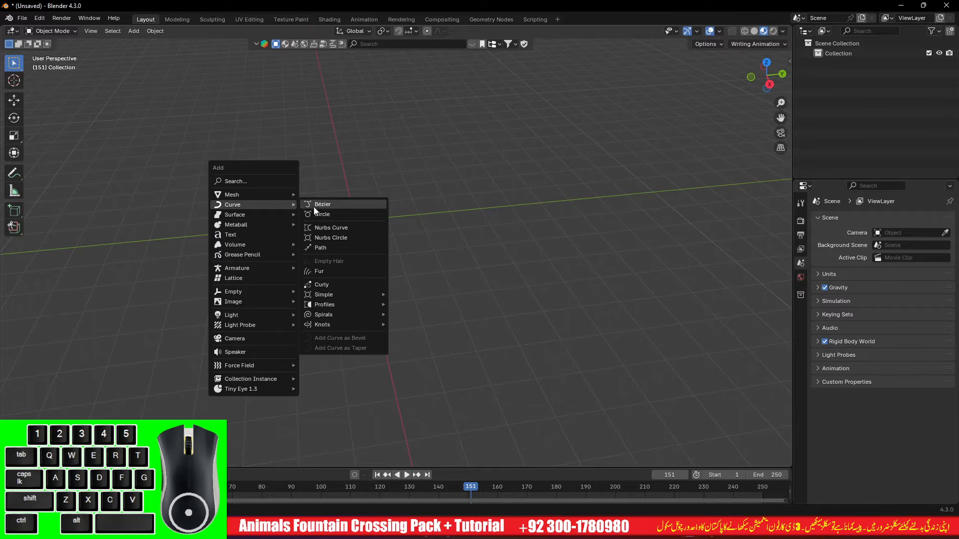
click(319, 248)
key(r)
key(z)
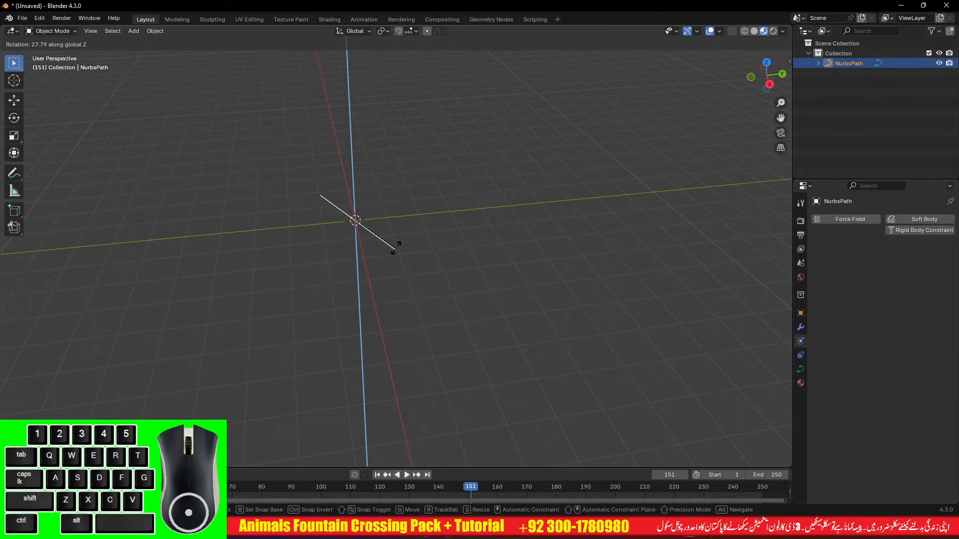
key(Return)
In Edit Mode from the right orthographic view, pull the path's two control points on the negative Y side downward and outward into a slope
key(Tab)
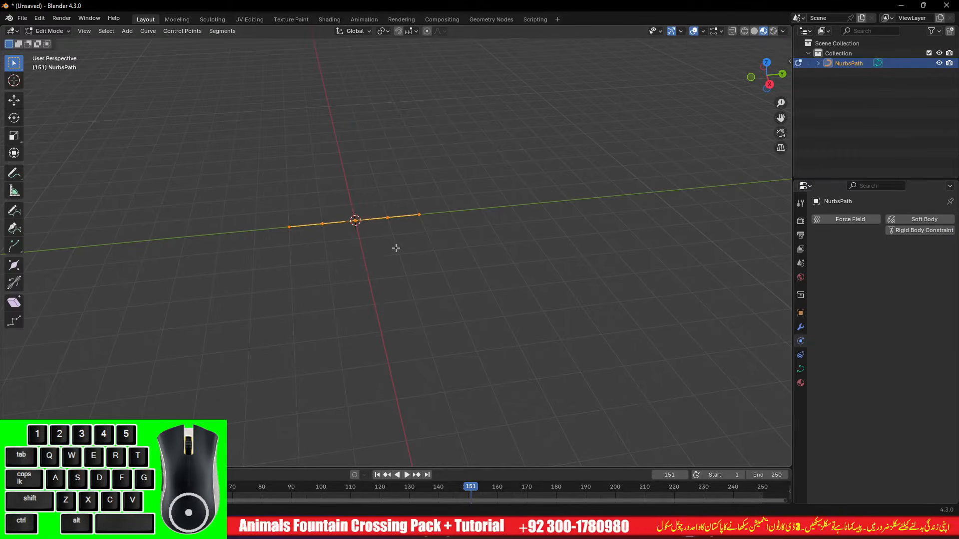
key(3)
drag(335, 231, 335, 231)
key(g)
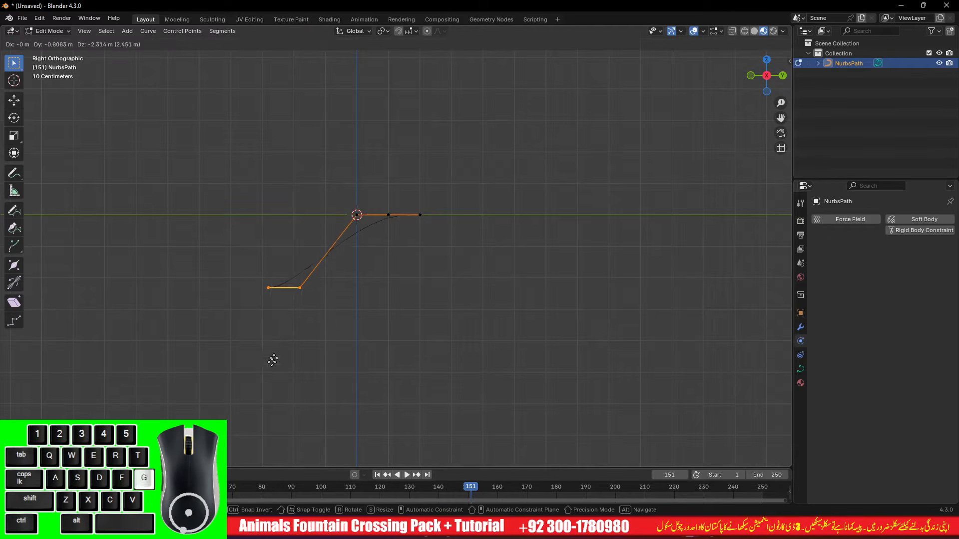
click(260, 349)
drag(223, 286, 261, 322)
key(g)
click(240, 368)
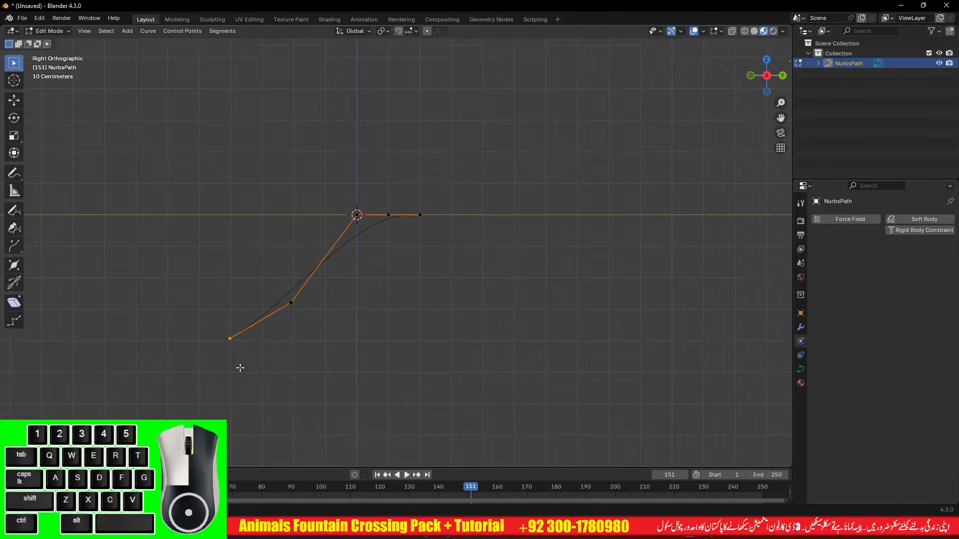
Raise the path's end control point on the positive Y side slightly above the Y axis
drag(487, 180, 397, 254)
key(g)
click(418, 225)
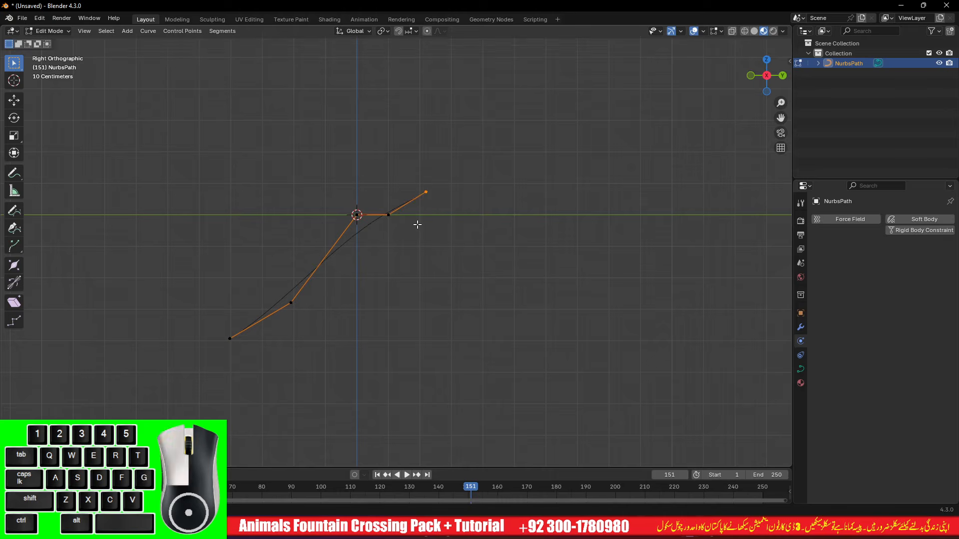
Enable Screencast Keys with a font size of 67, no background and a bright green color
key(n)
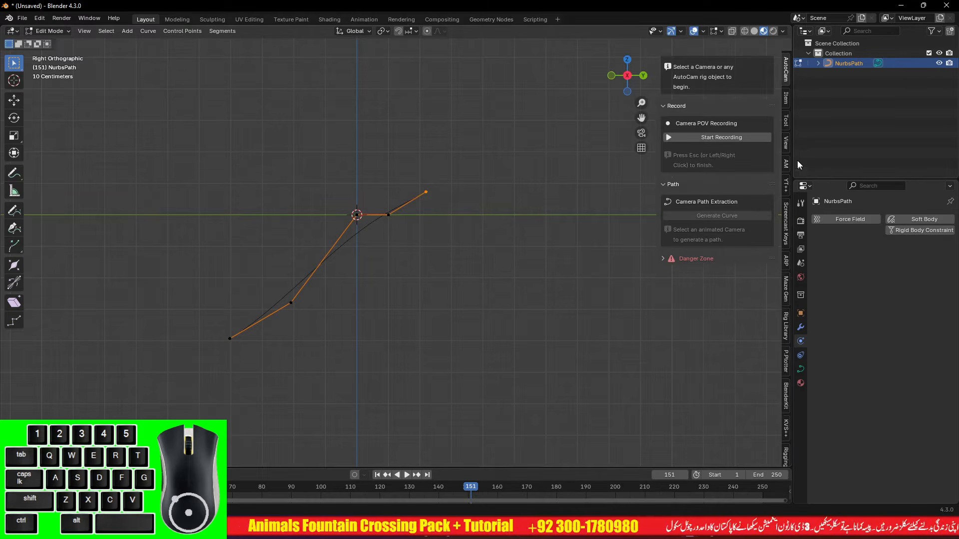
click(784, 214)
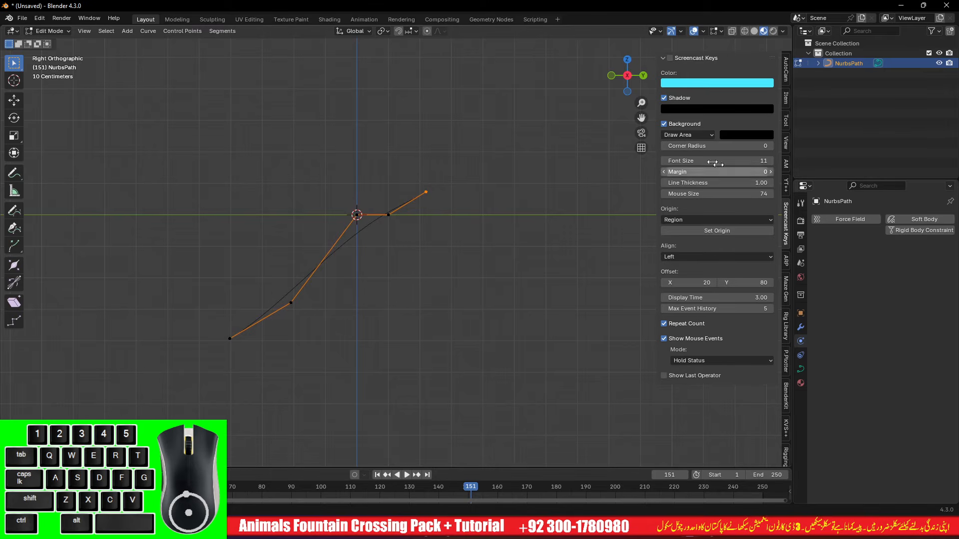
click(670, 59)
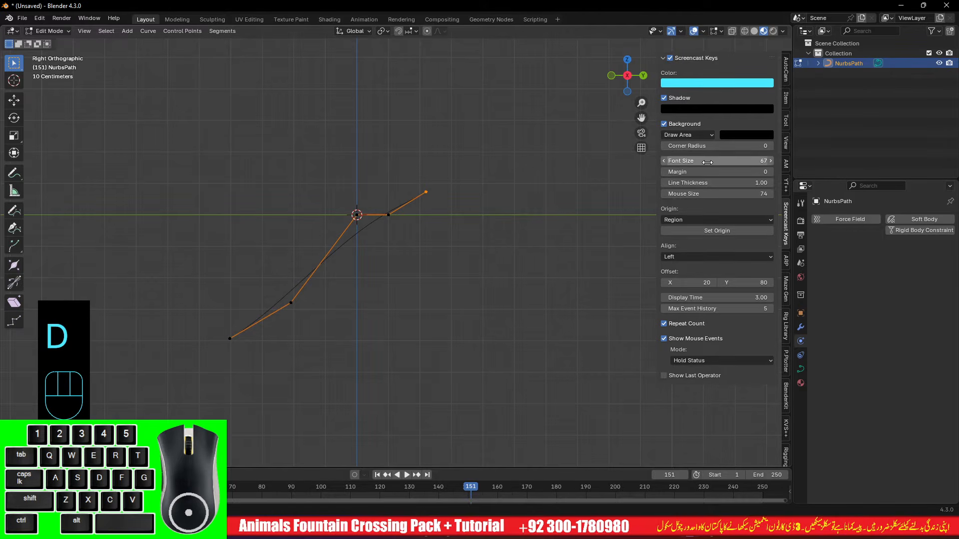
click(664, 124)
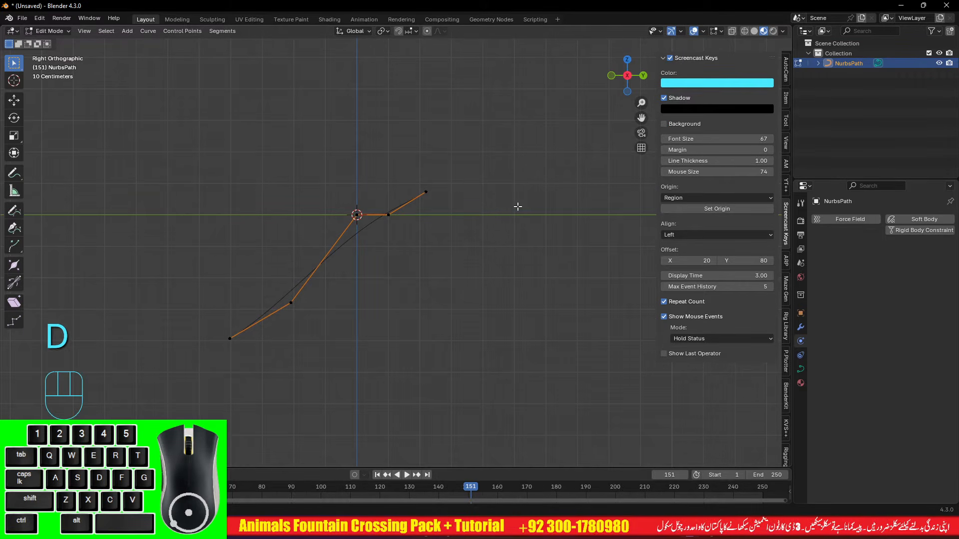
click(719, 84)
drag(704, 123, 704, 171)
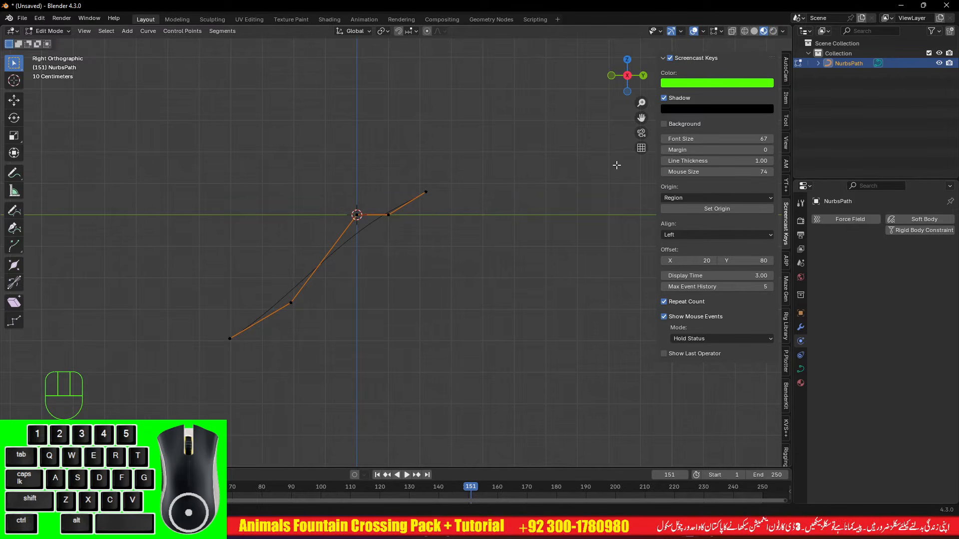
key(n)
In right orthographic view, move the path's end point on the positive Y side further outward and down to about the Y axis
key(Tab)
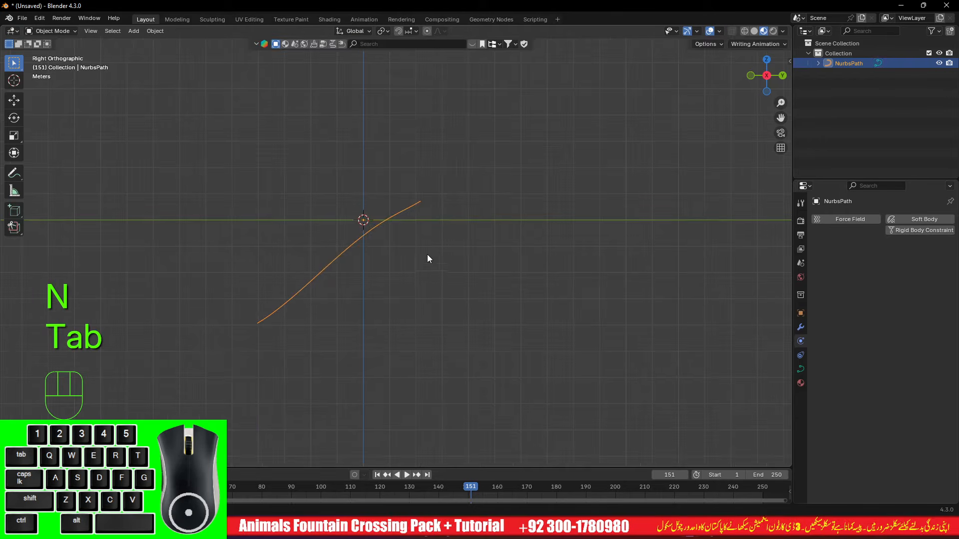
alt+drag(427, 258, 439, 261)
key(KP_3)
drag(446, 174, 418, 217)
key(Tab)
key(g)
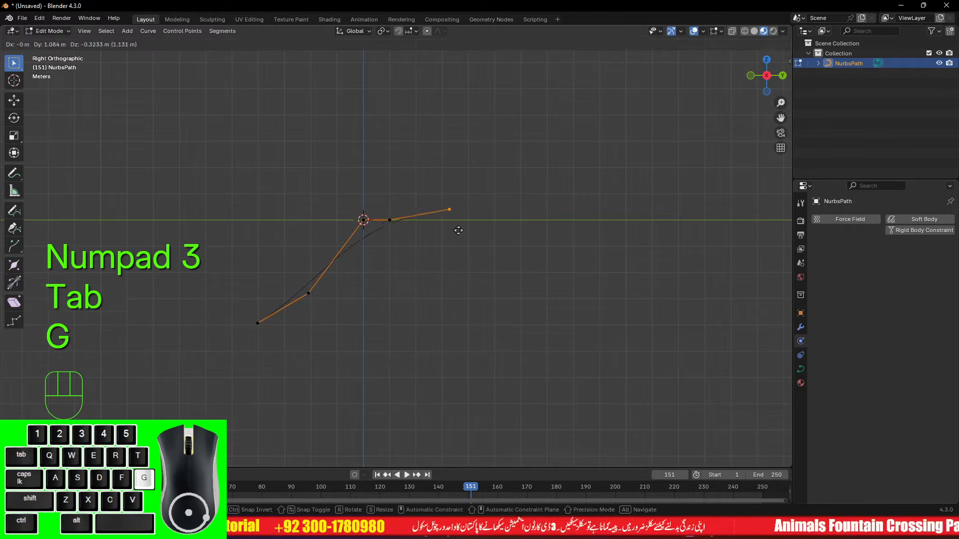
Move the control point next to the positive Y end outward and well below the Y axis, making a dip in the path
drag(408, 255, 409, 255)
key(g)
key(g)
click(434, 327)
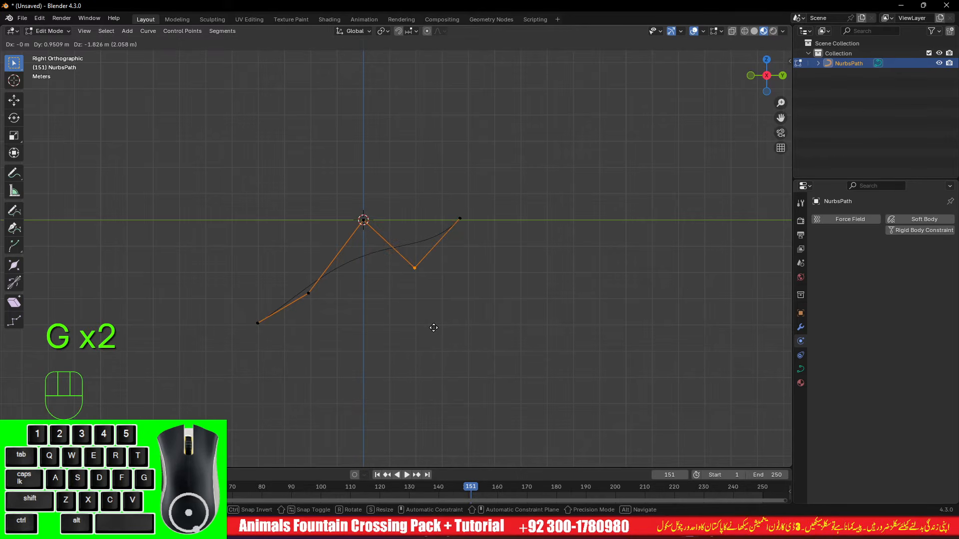
Lower the path's middle control point slightly below the origin and return to Object Mode
drag(341, 201, 376, 233)
key(g)
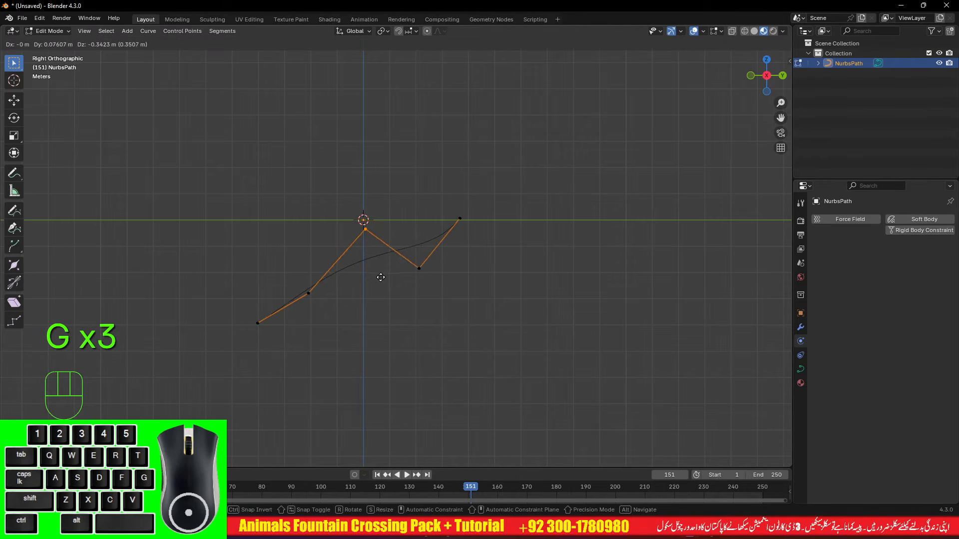
key(Tab)
Add a mesh plane at the origin and rotate it 90° about the X axis so it stands upright
alt+shift+drag(400, 278, 366, 226)
key(shift+a)
mouse_move(350, 213)
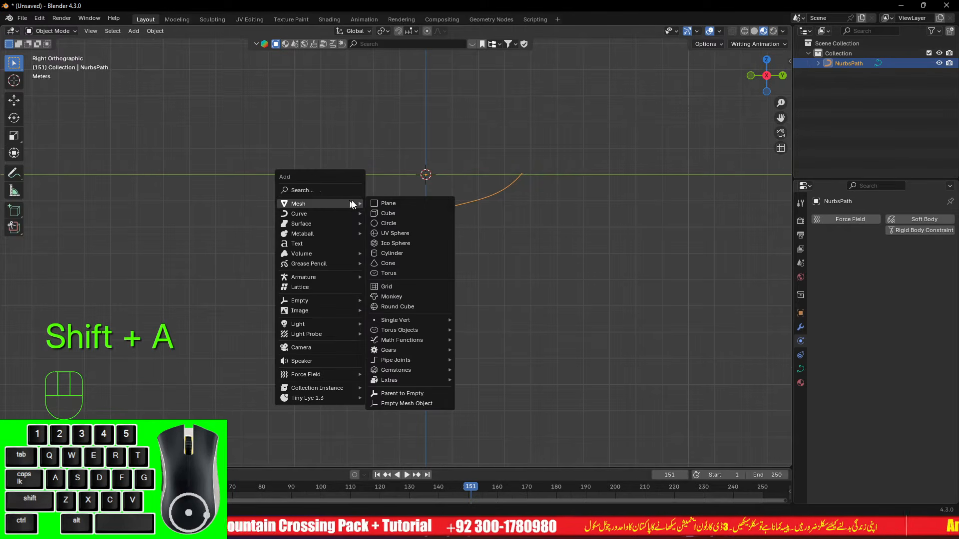
click(385, 205)
alt+middle_drag(385, 204, 526, 259)
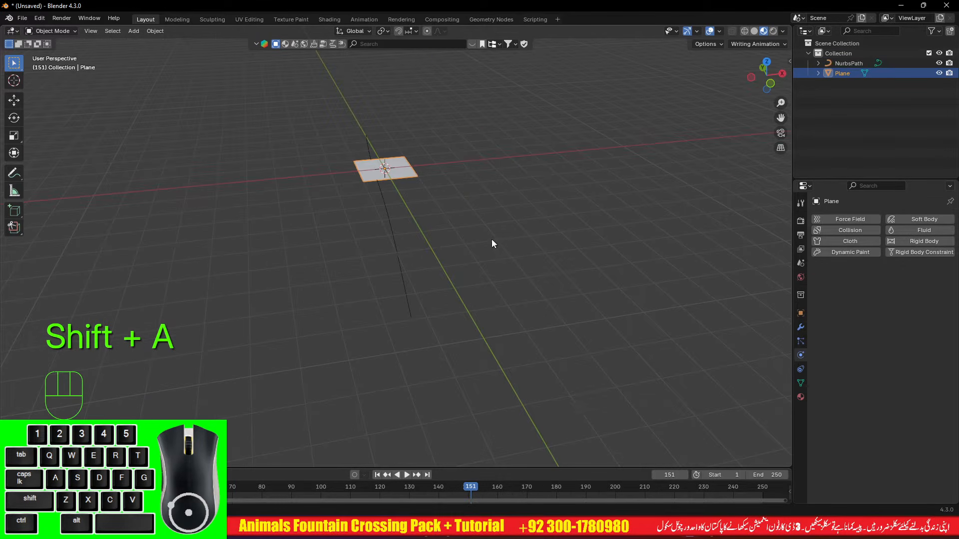
key(r)
key(x)
key(KP_9)
key(KP_0)
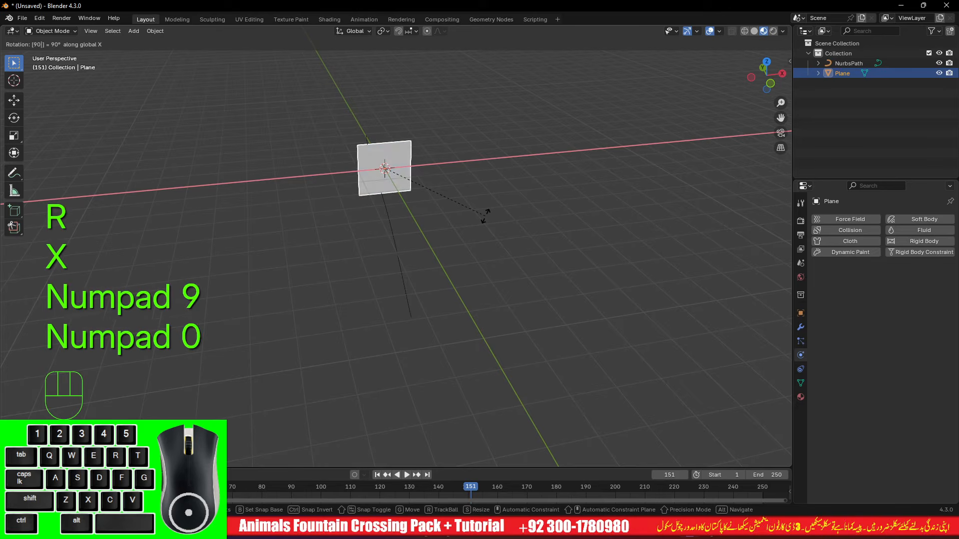
key(Return)
Move the upright plane along positive X beside the path and shrink it to a small rectangle, reducing its Z height further
key(g)
key(x)
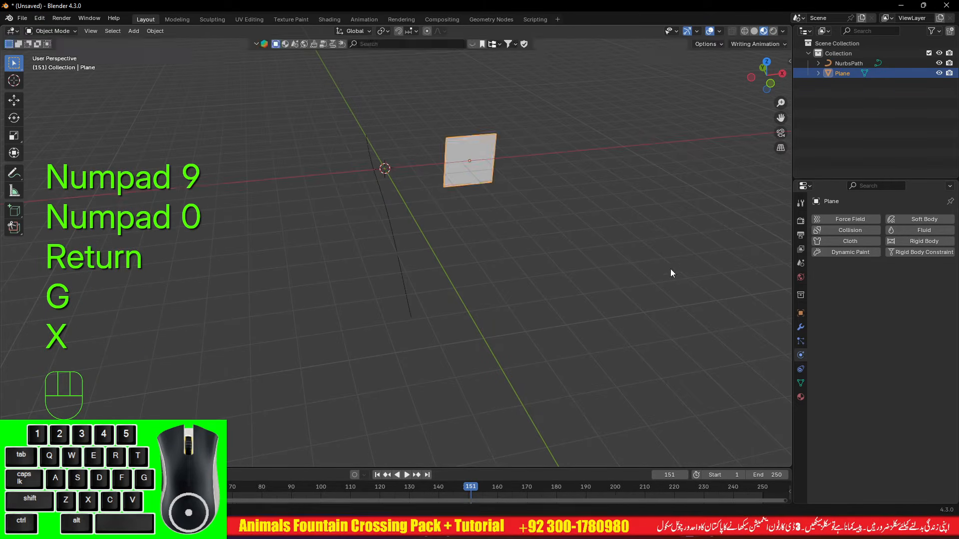
key(s)
click(557, 223)
key(s)
key(z)
click(501, 187)
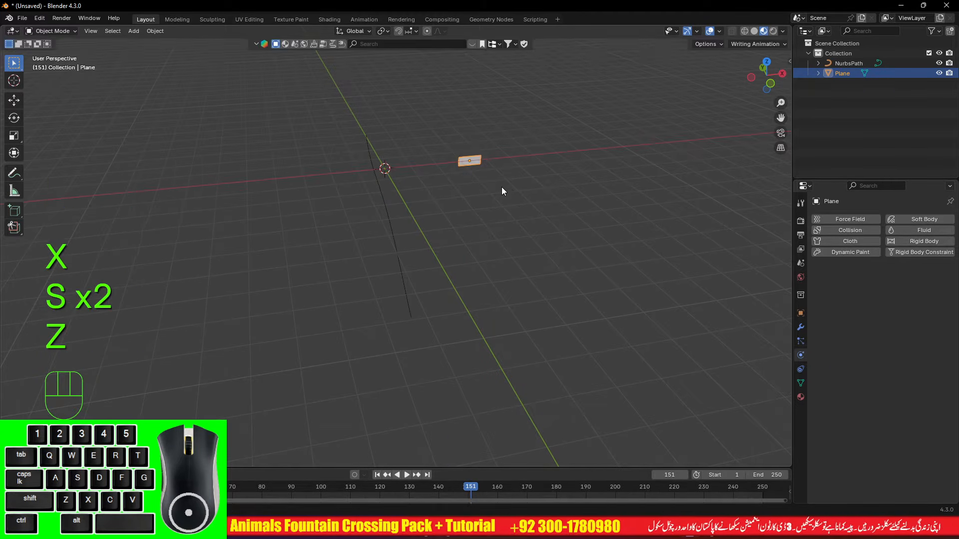
Apply the scale of the small rectangular plane
alt+middle_drag(501, 186, 432, 224)
key(ctrl+a)
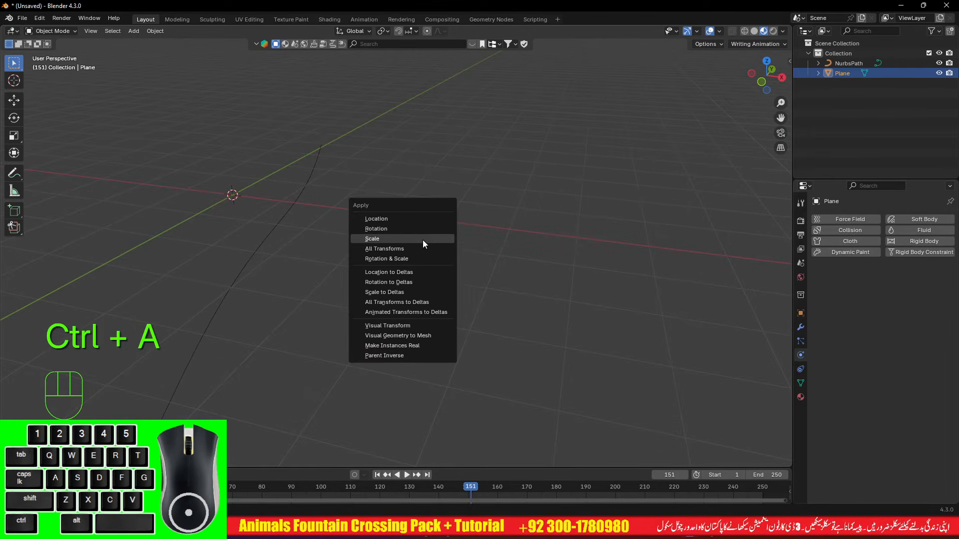
click(422, 239)
key(Tab)
scroll(418, 216, up, 1)
scroll(417, 215, up, 2)
alt+shift+middle_drag(421, 214, 461, 234)
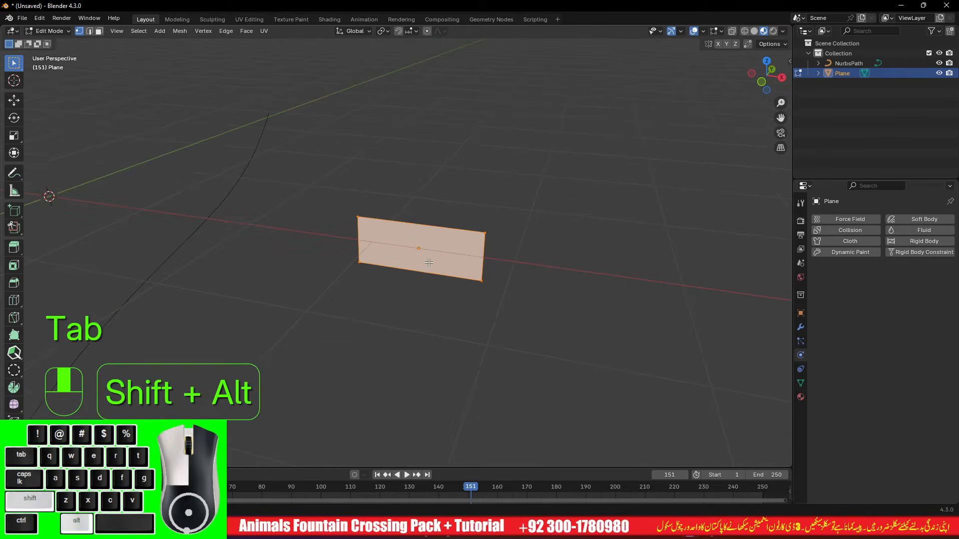
key(Tab)
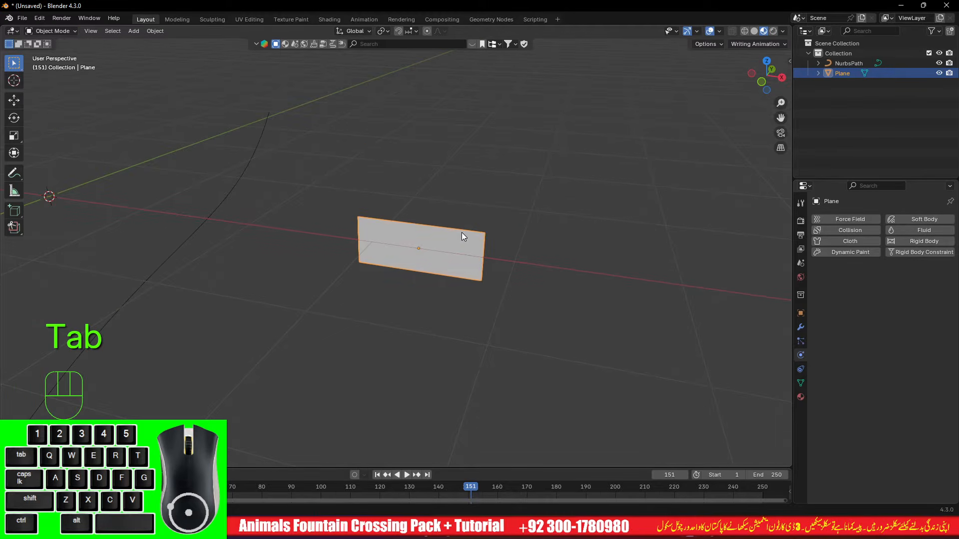
Convert the rectangular plane from a mesh to a curve
right_click(460, 232)
mouse_move(454, 230)
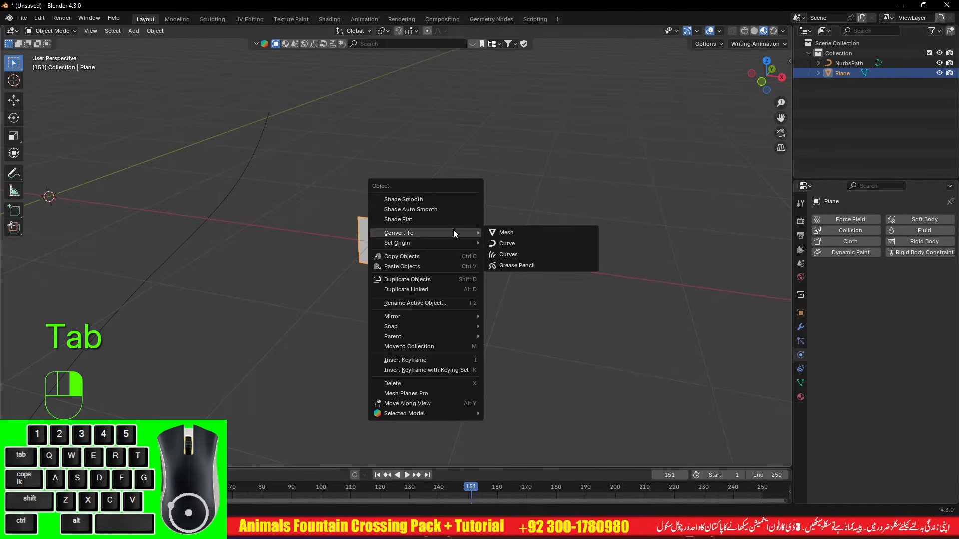
click(499, 244)
Subdivide the upper edge of the rectangular curve into eight segments
key(Tab)
drag(306, 181, 508, 230)
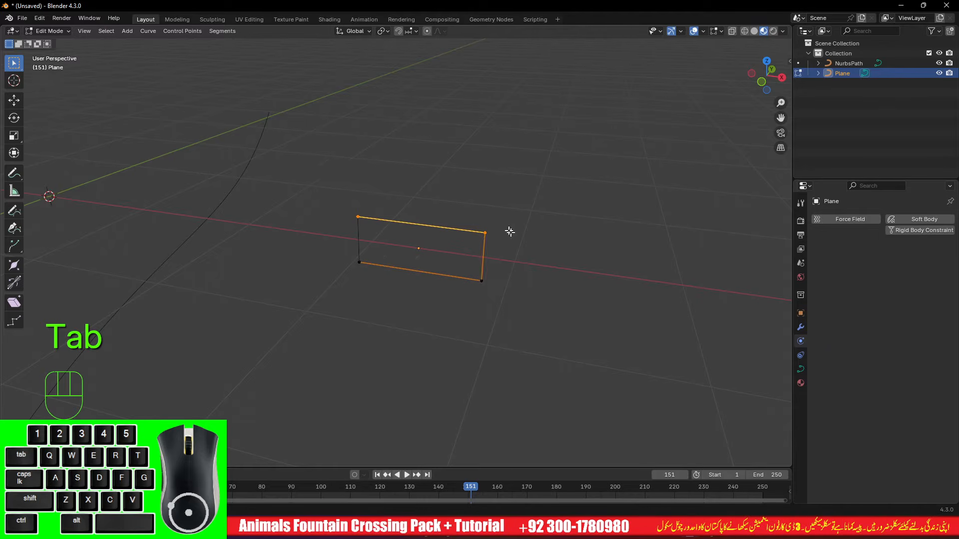
right_click(484, 208)
click(483, 208)
right_click(483, 208)
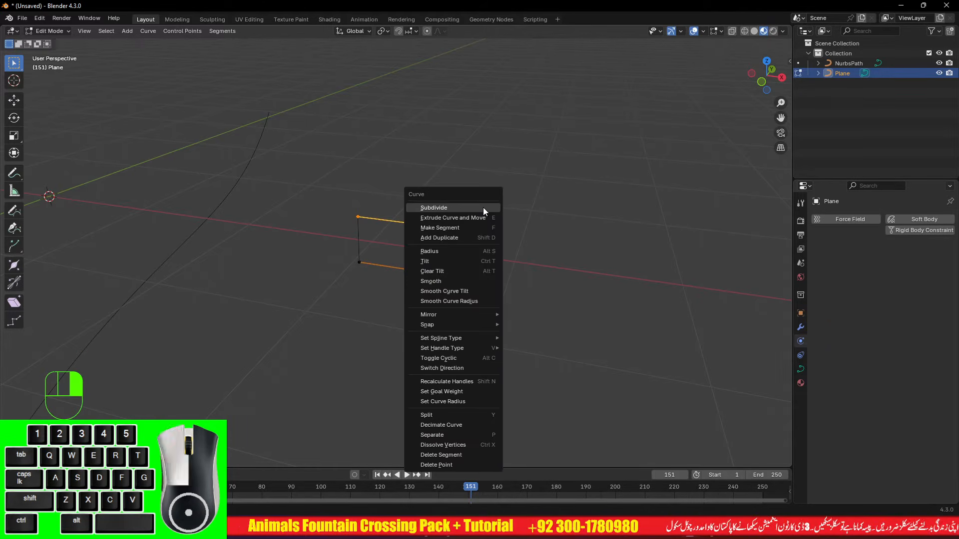
click(484, 207)
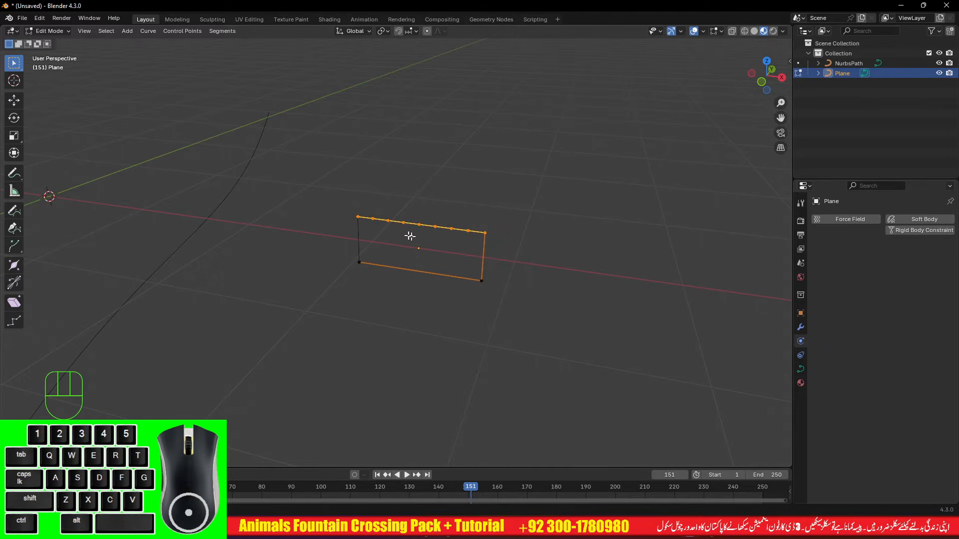
Extrude both end segments of the profile's upper edge upward along Z as side walls, and apply the profile's transform in Object Mode
drag(345, 202, 369, 220)
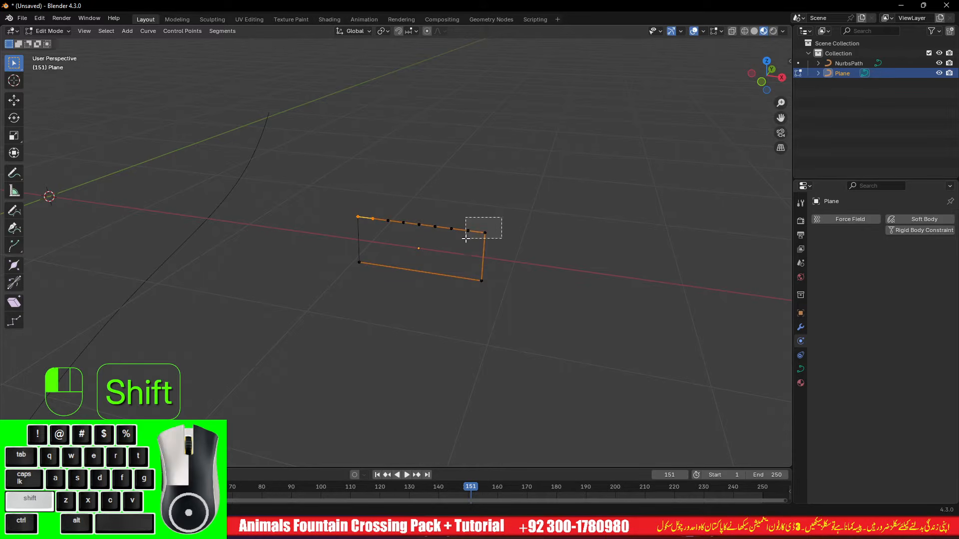
key(e)
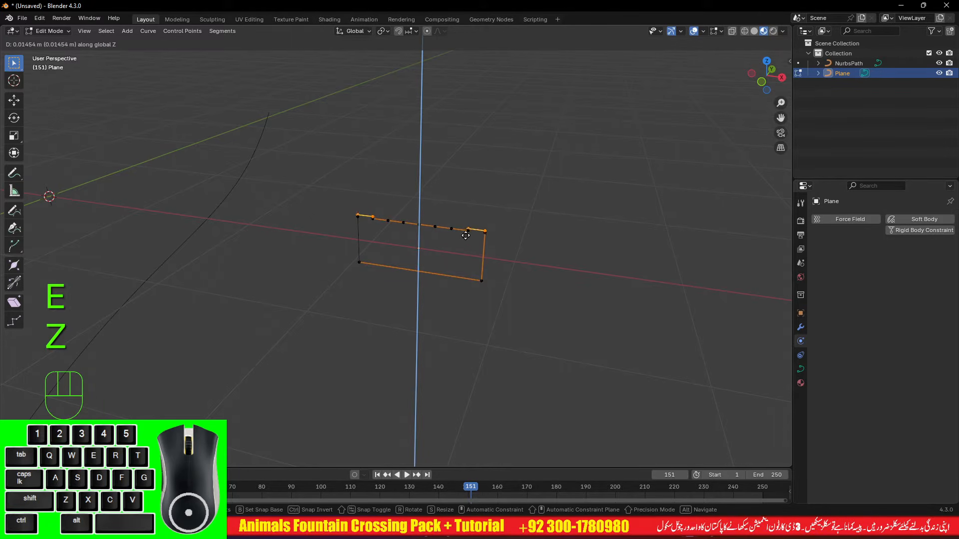
click(467, 211)
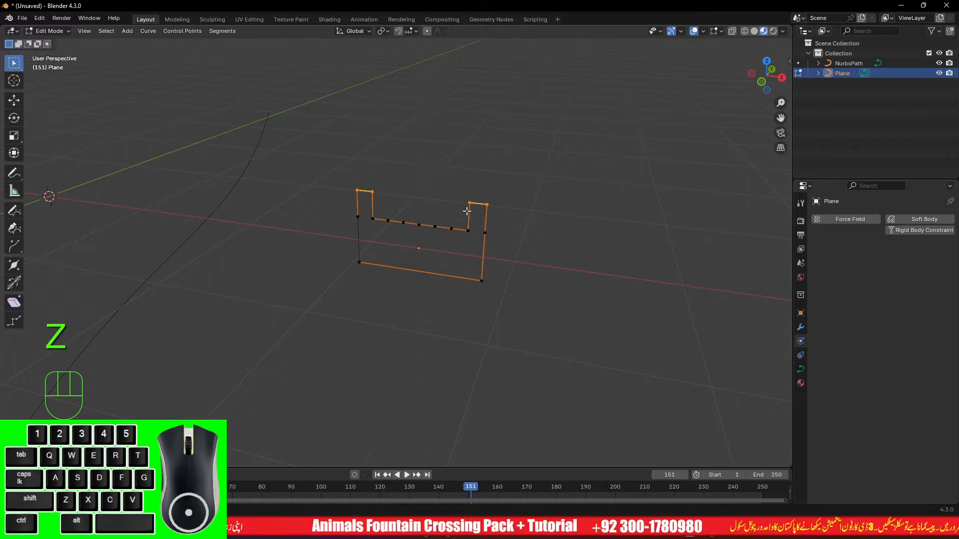
scroll(466, 210, down, 2)
key(Tab)
scroll(466, 211, down, 3)
scroll(467, 215, down, 1)
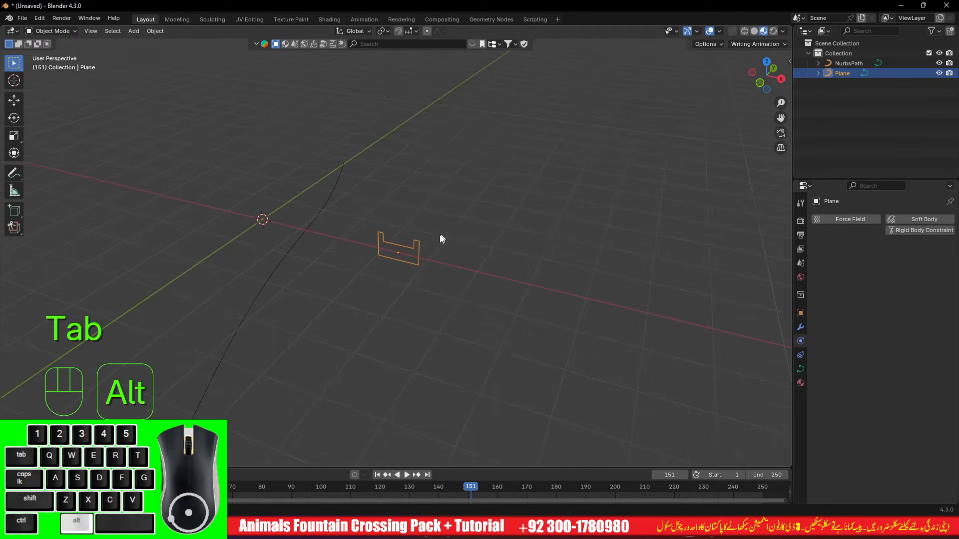
key(ctrl+a)
click(436, 245)
Set the NurbsPath's bevel to Object and pick Plane as its bevel profile
middle_drag(448, 251, 395, 215)
click(364, 204)
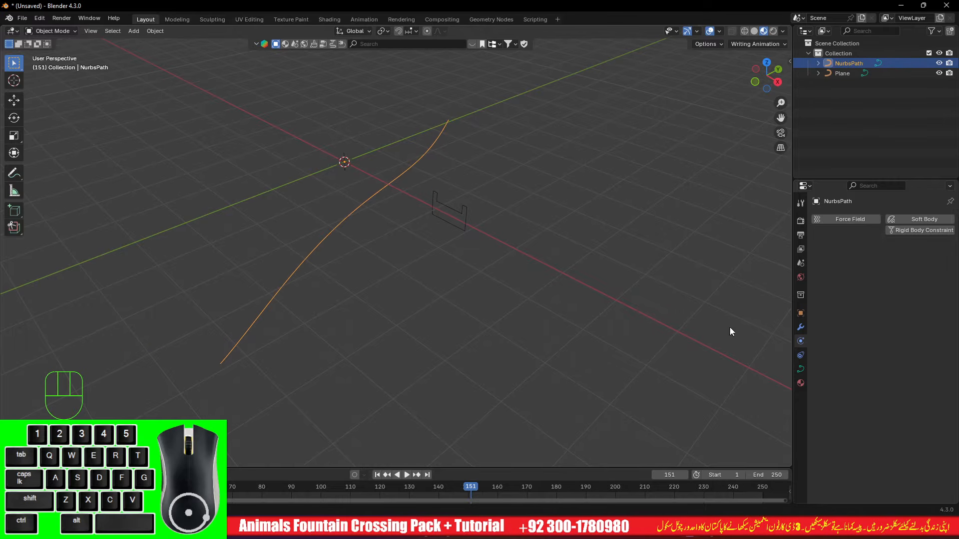
click(800, 369)
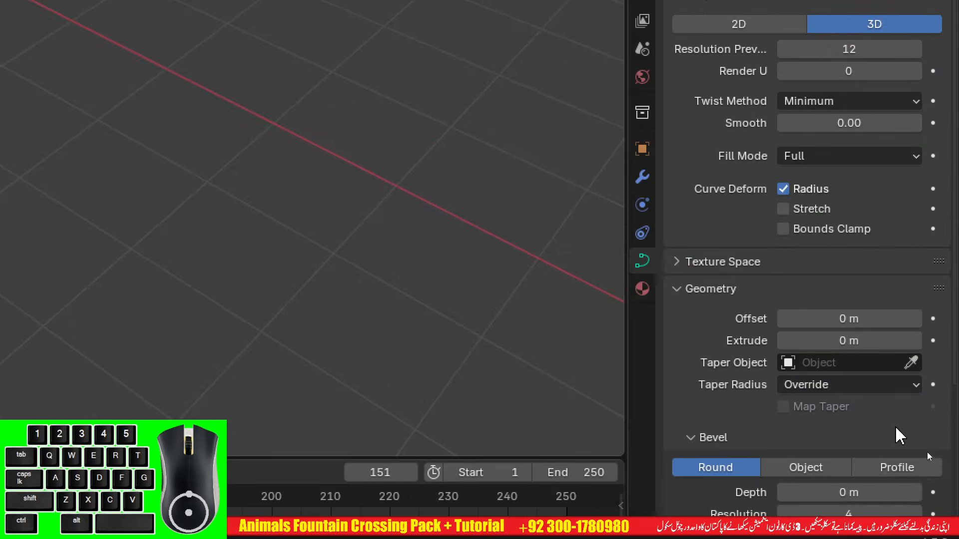
click(812, 472)
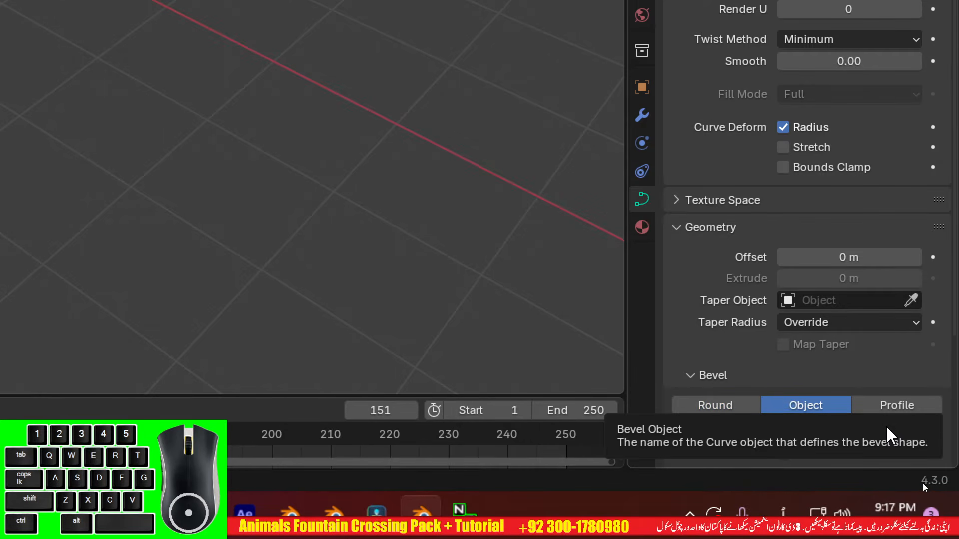
click(813, 430)
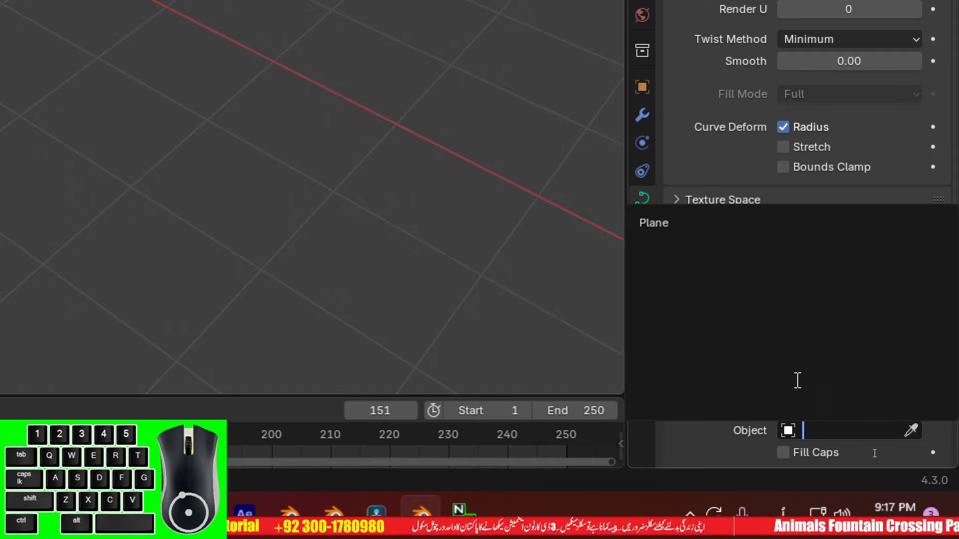
click(682, 221)
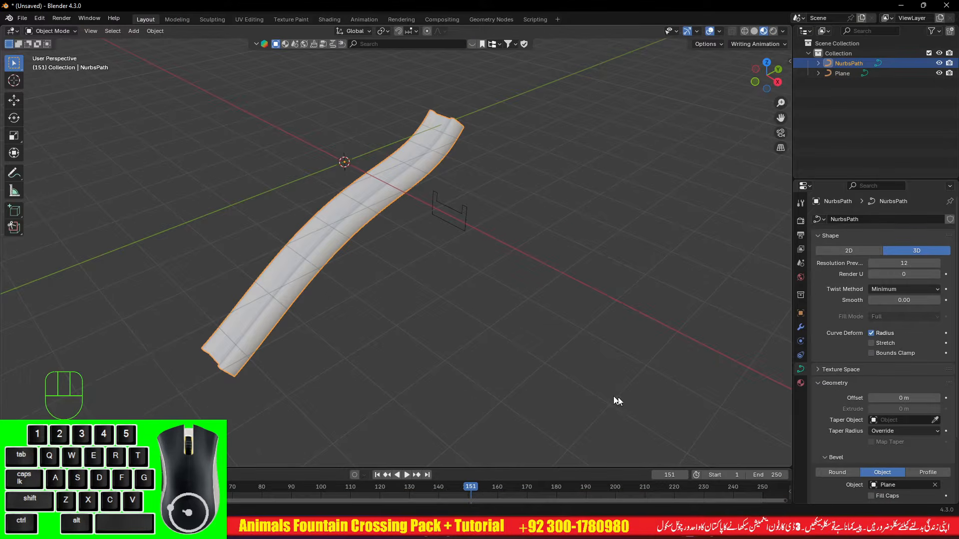
Enable Fill Caps on the path's bevel to close the ends of the channel
alt+middle_drag(278, 257, 289, 178)
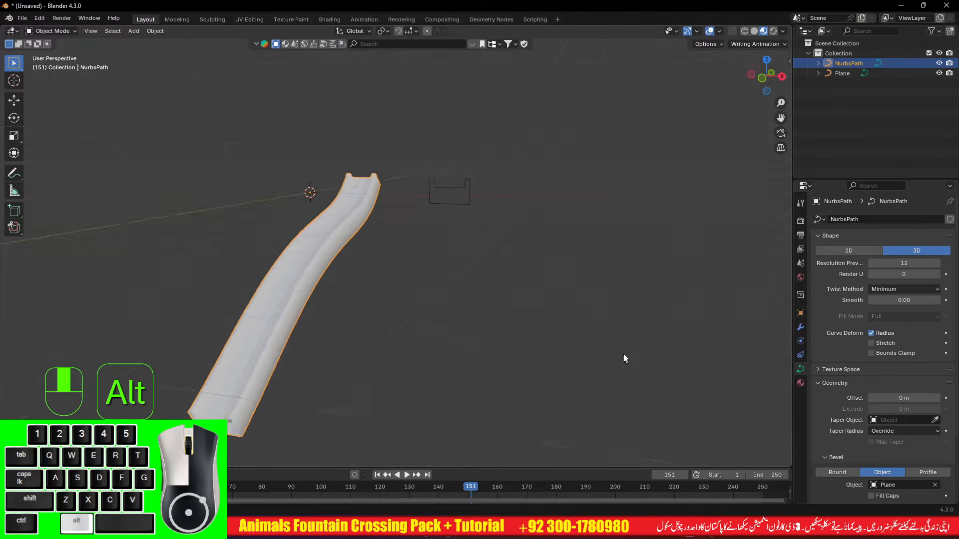
alt+middle_drag(624, 359, 734, 367)
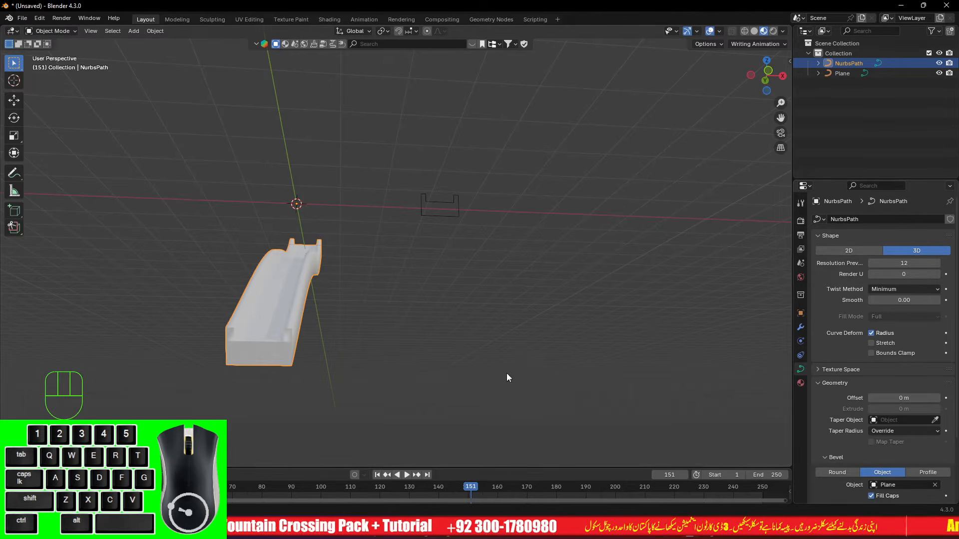
alt+shift+middle_drag(507, 379, 569, 325)
scroll(482, 307, up, 8)
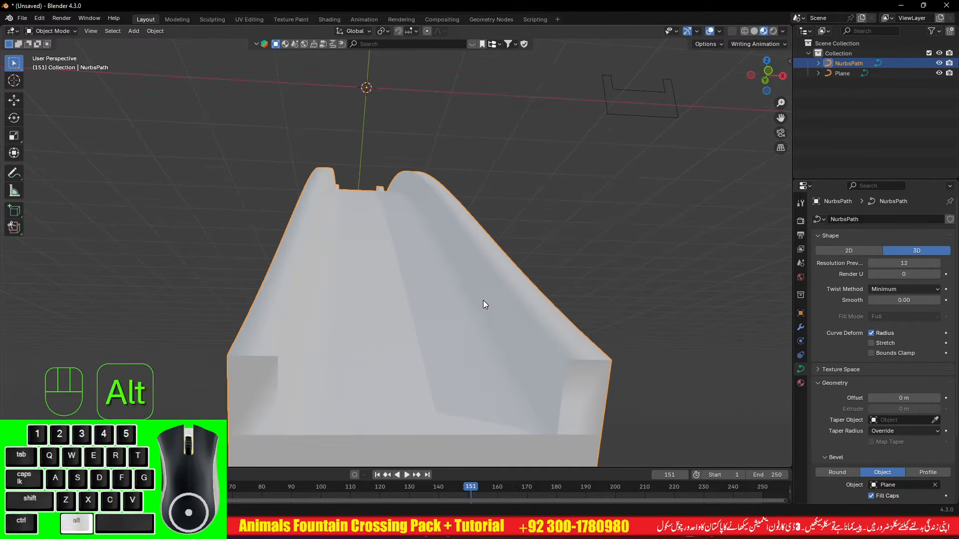
mouse_move(483, 301)
alt+middle_down()
mouse_move(492, 310)
mouse_move(489, 283)
mouse_move(478, 290)
alt+middle_up()
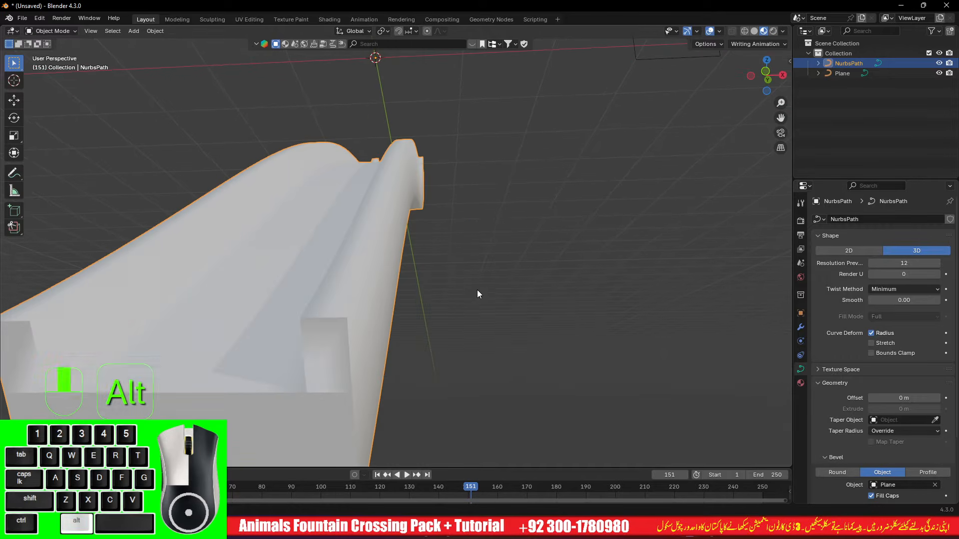
click(872, 495)
click(872, 495)
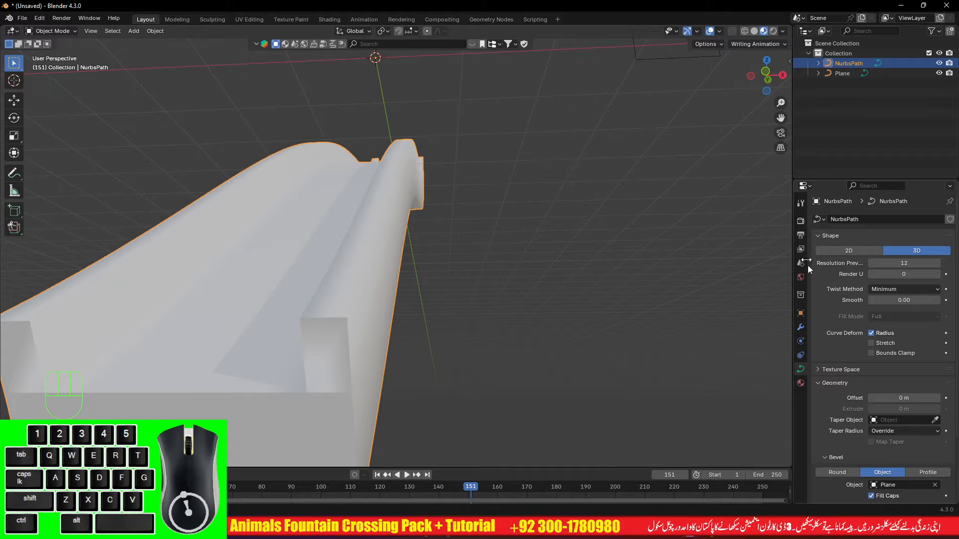
Switch the viewport to Solid shading and turn on Cavity
click(754, 31)
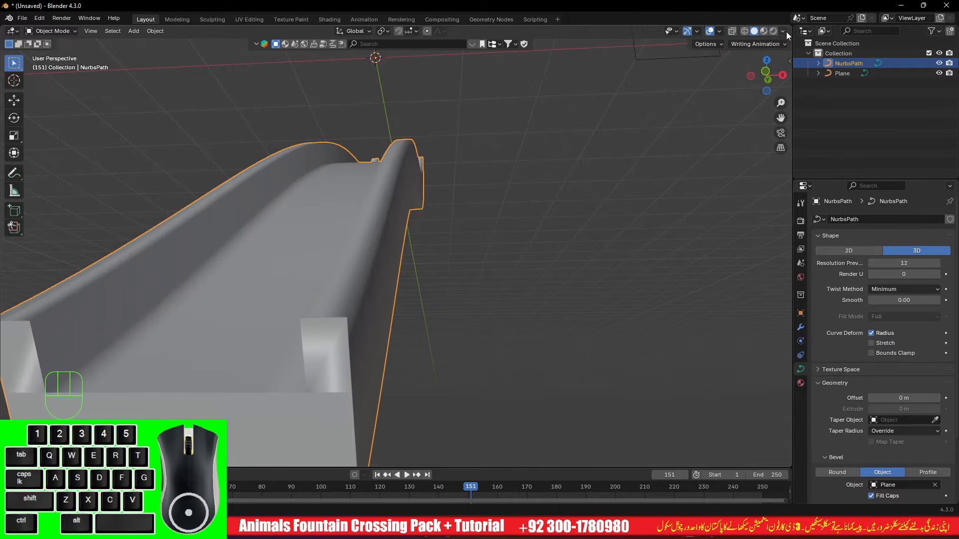
click(783, 31)
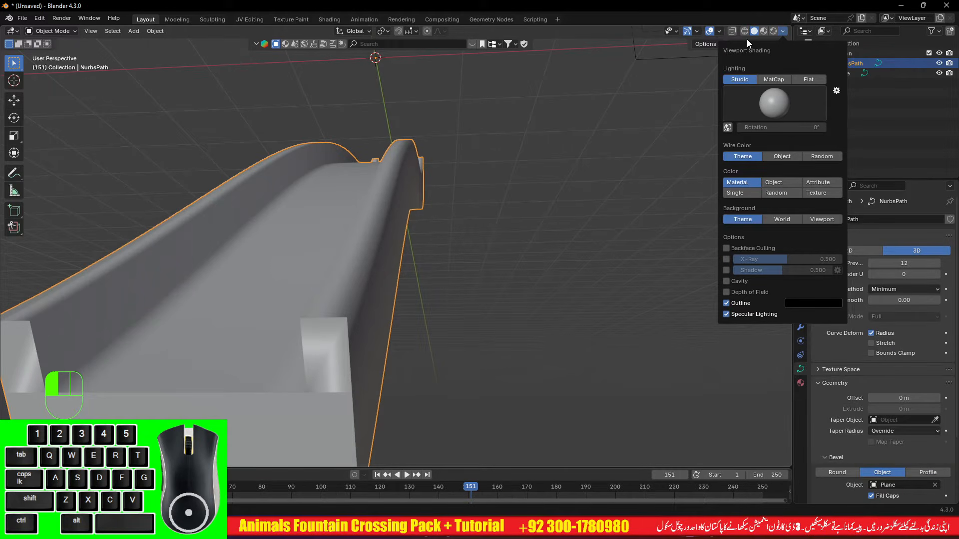
click(724, 281)
scroll(504, 247, down, 3)
alt+drag(505, 246, 537, 298)
scroll(515, 230, down, 2)
key(KP_3)
shift+scroll(472, 232, up, 3)
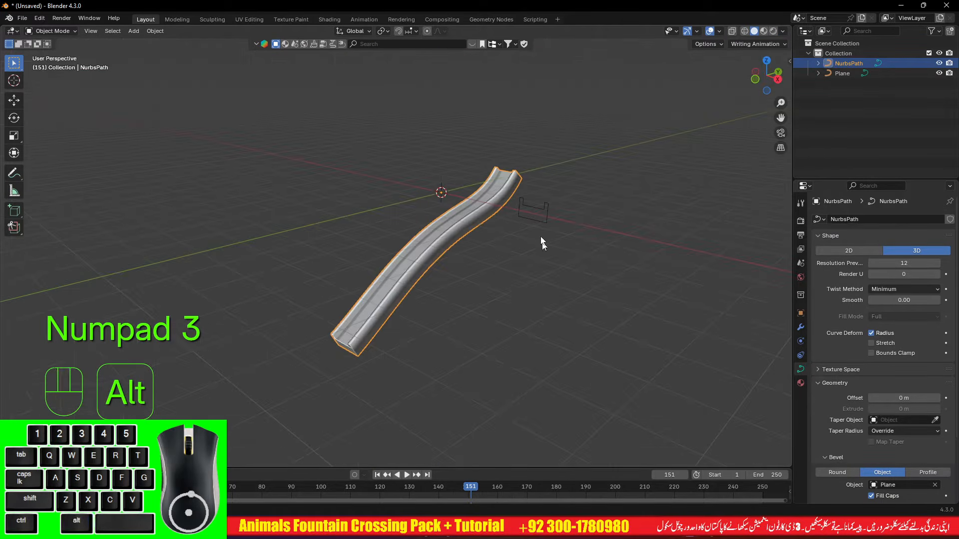
In right orthographic view, move the path's lower end point about 0.65 m toward negative Y and about 1 m up
click(508, 215)
click(472, 217)
key(Tab)
key(KP_3)
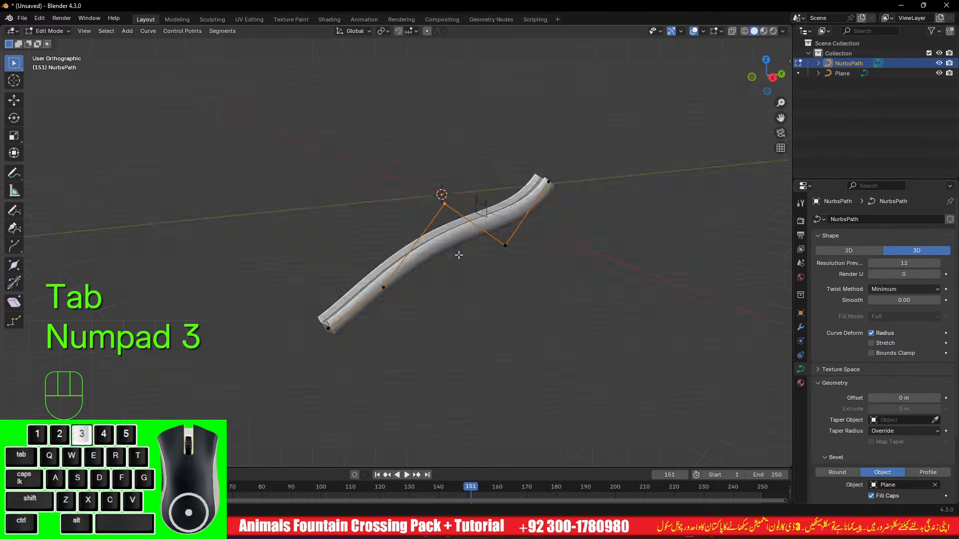
drag(319, 309, 333, 343)
key(g)
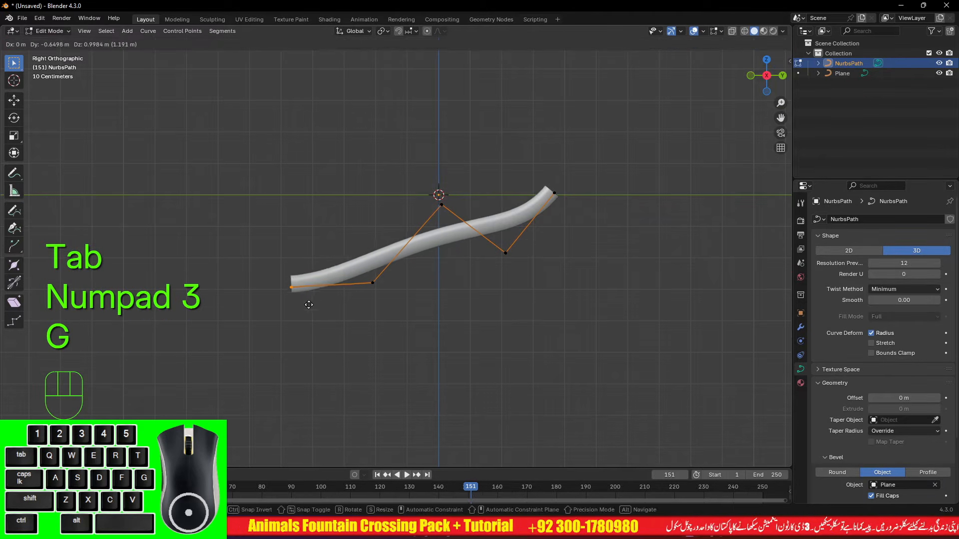
click(309, 303)
Raise the control point next to the lower end above the Y axis so the slide arches before dropping
drag(338, 255, 408, 336)
key(g)
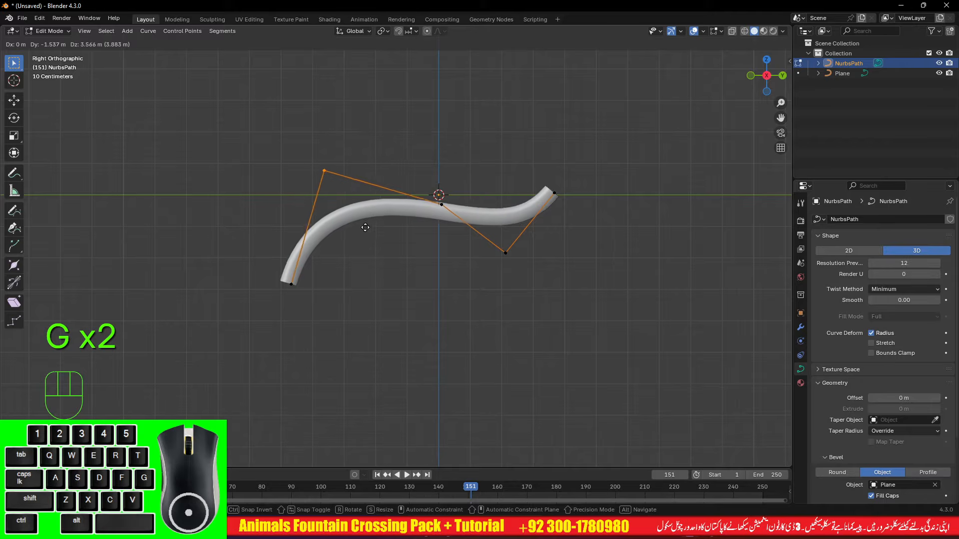
click(378, 212)
alt+drag(393, 254, 463, 284)
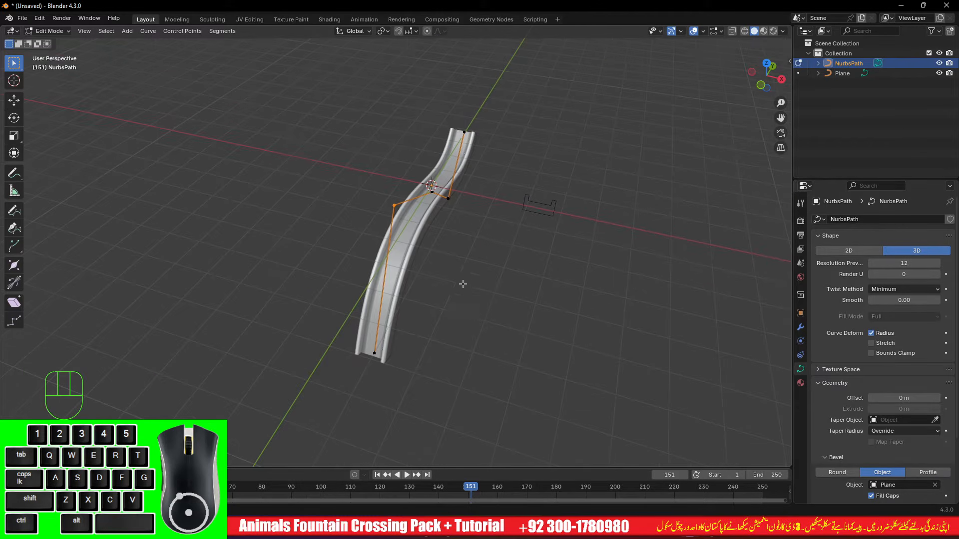
Return to Object Mode and delete both the slide path and its bevel profile
click(50, 31)
click(47, 42)
key(a)
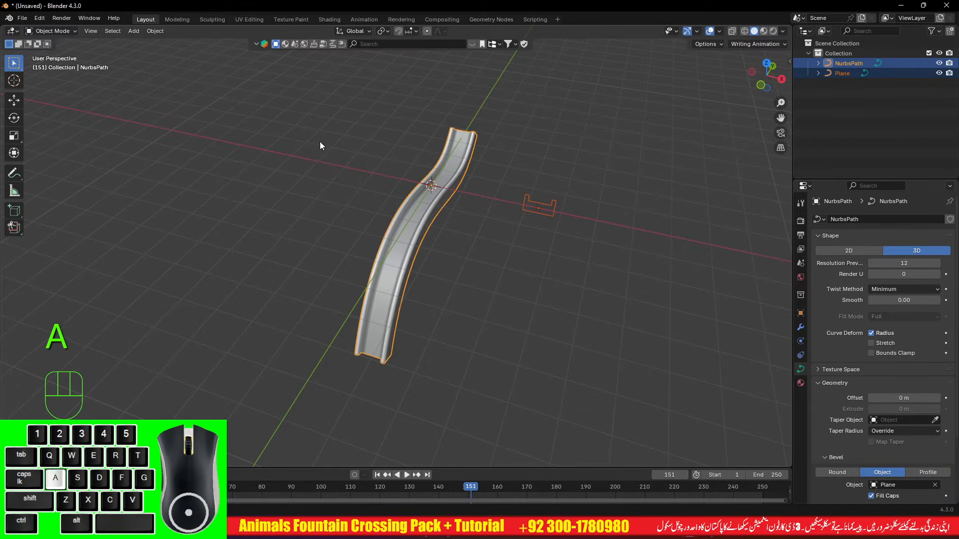
key(x)
click(319, 141)
Add a mesh cube and scale it down uniformly to about one fifth of its size
alt+drag(414, 190, 278, 220)
key(shift+a)
mouse_move(280, 215)
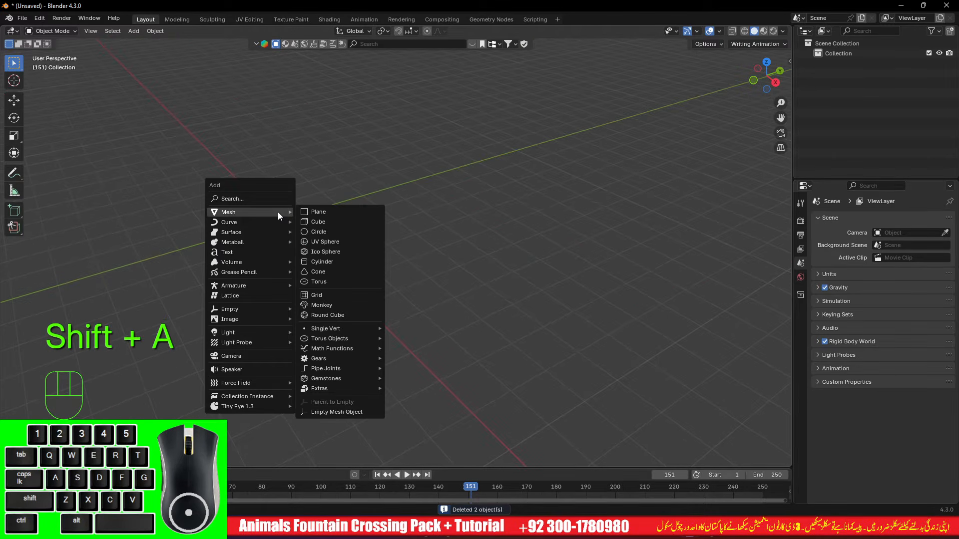
click(327, 221)
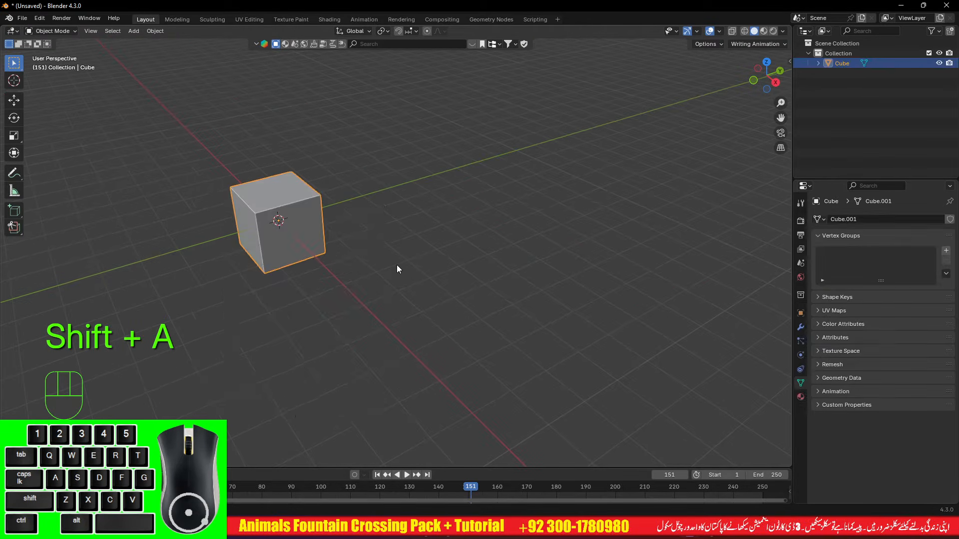
key(s)
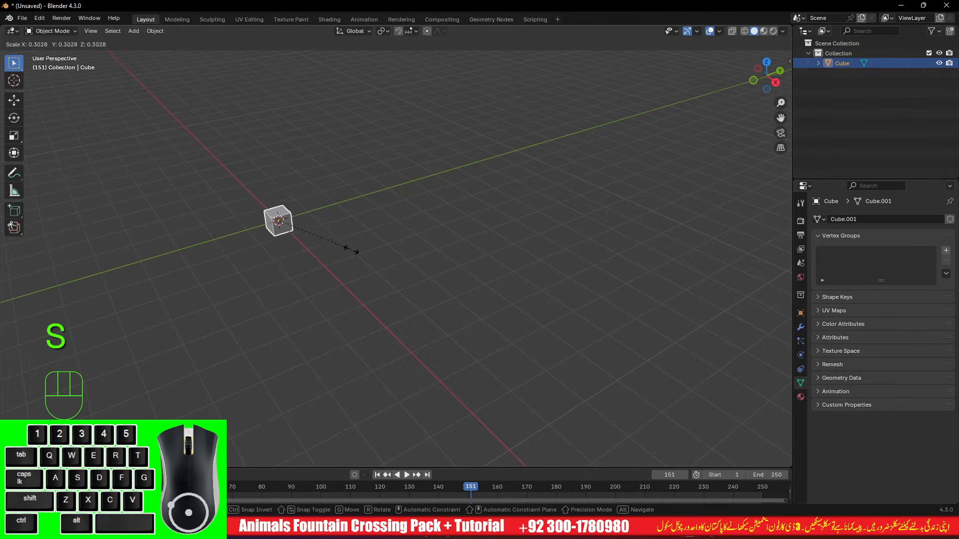
Stretch the small cube along the X axis into a long bar
key(s)
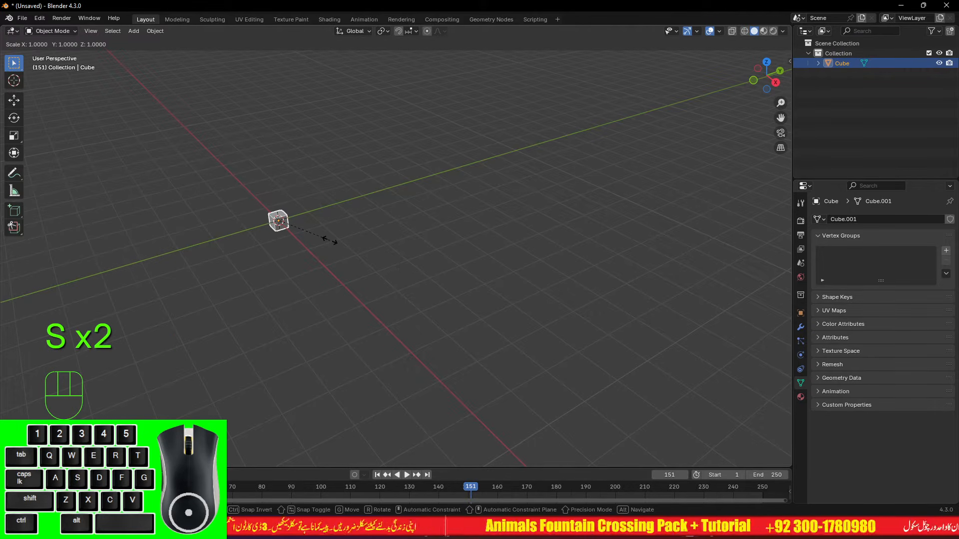
key(x)
click(511, 368)
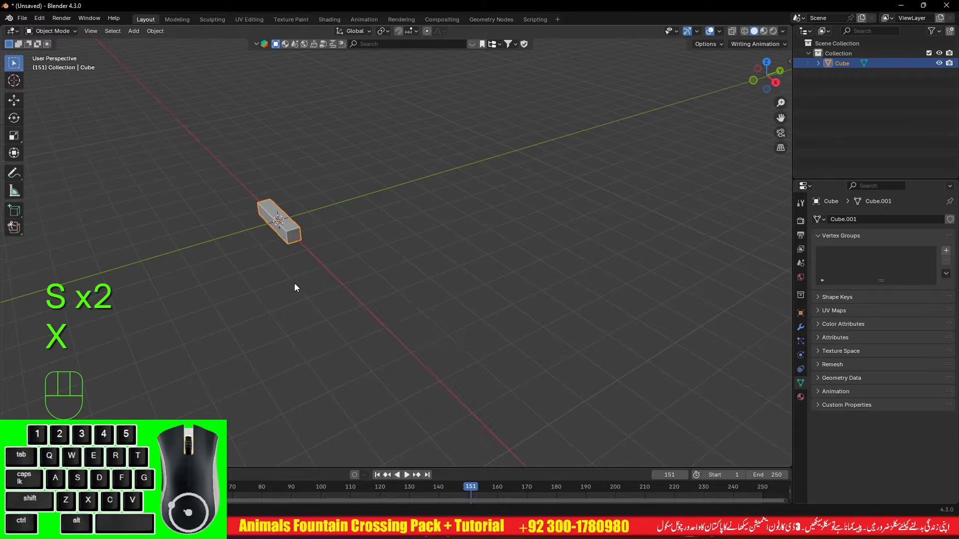
Widen the bar along the Y axis by a factor of about 1.38
alt+shift+drag(294, 282, 486, 295)
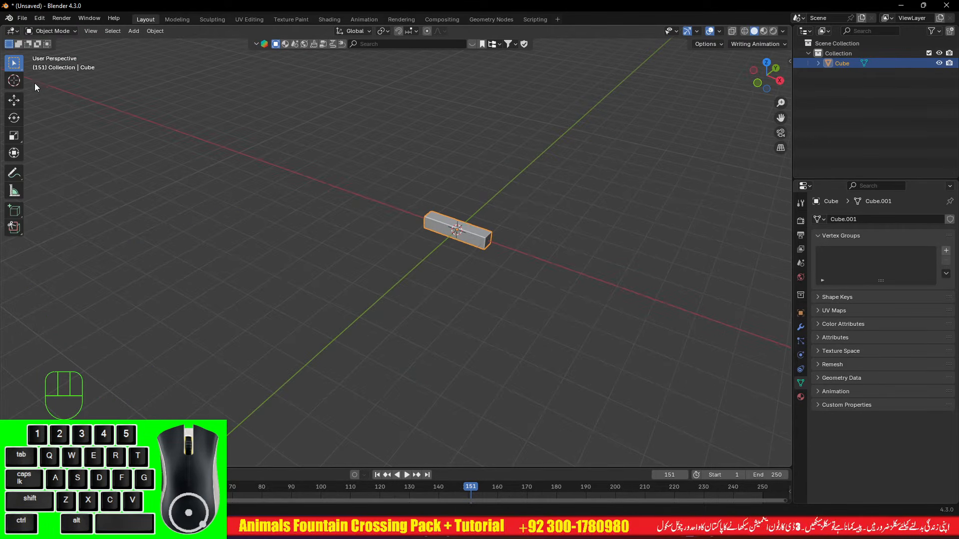
click(36, 176)
scroll(497, 235, up, 3)
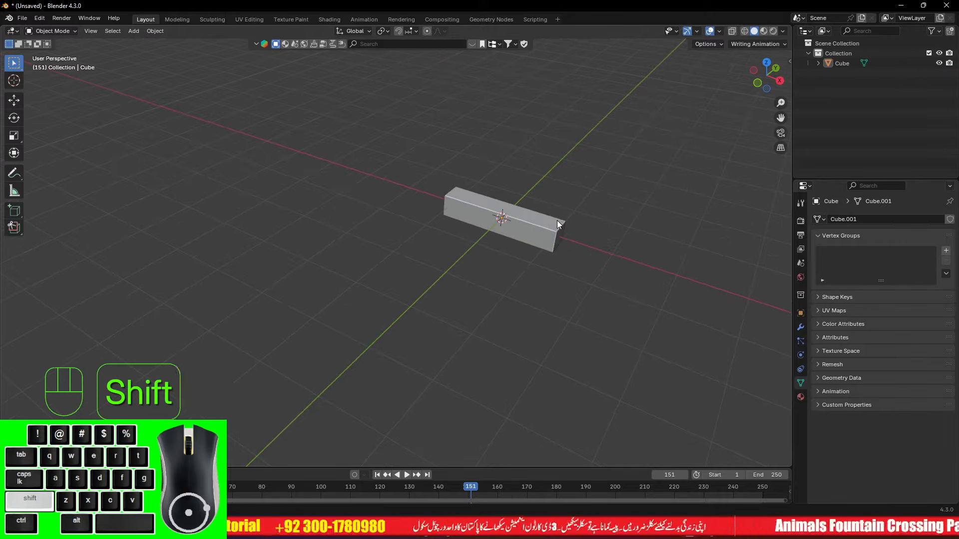
alt+shift+drag(493, 235, 479, 253)
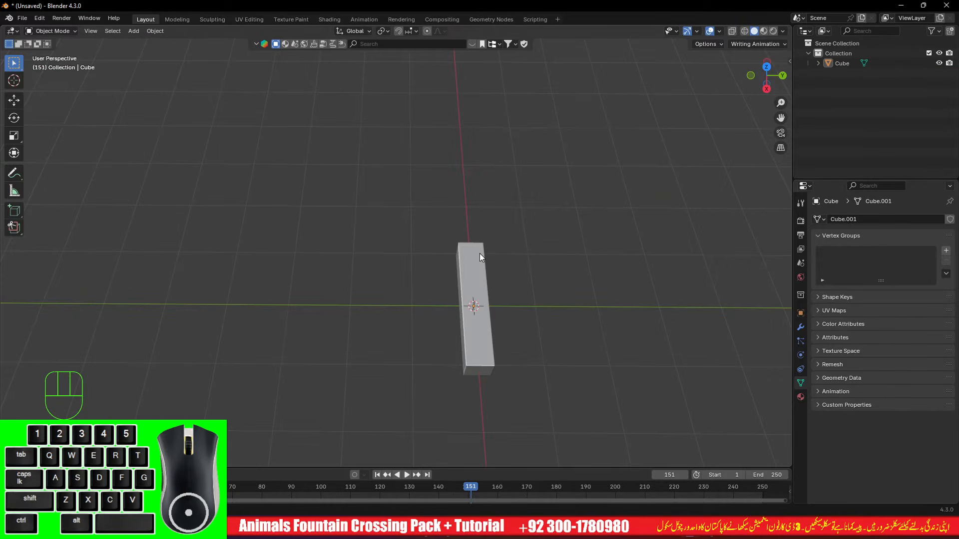
alt+drag(484, 347, 384, 282)
key(s)
key(y)
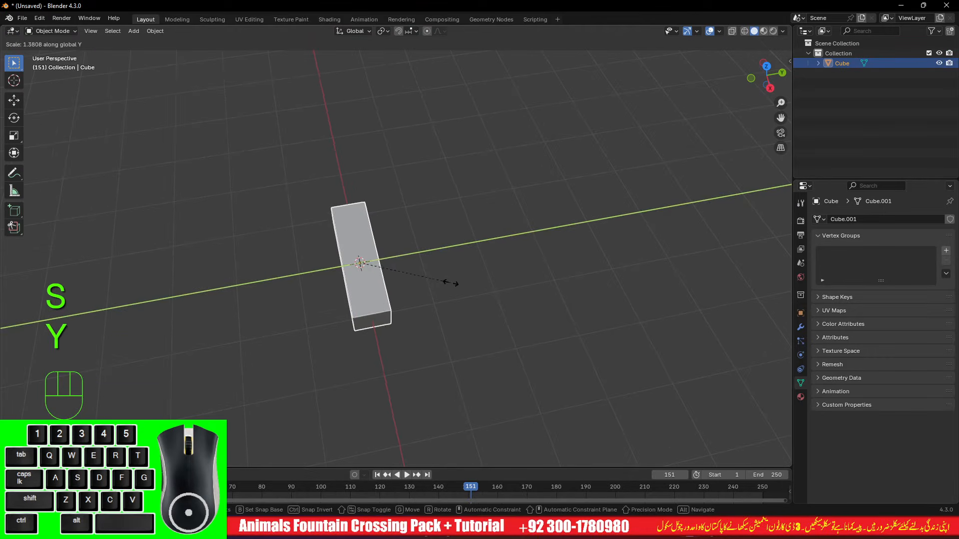
click(446, 280)
alt+drag(421, 308, 396, 289)
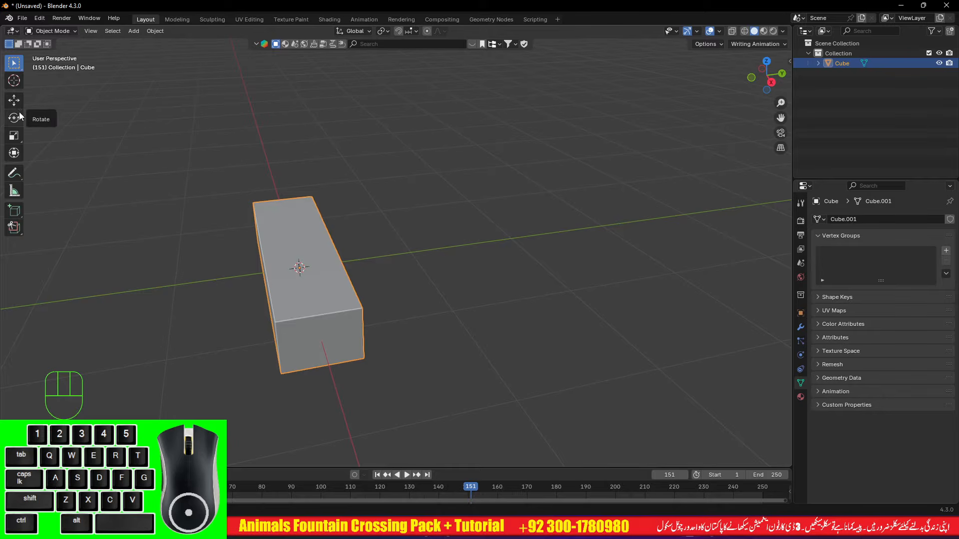
click(14, 136)
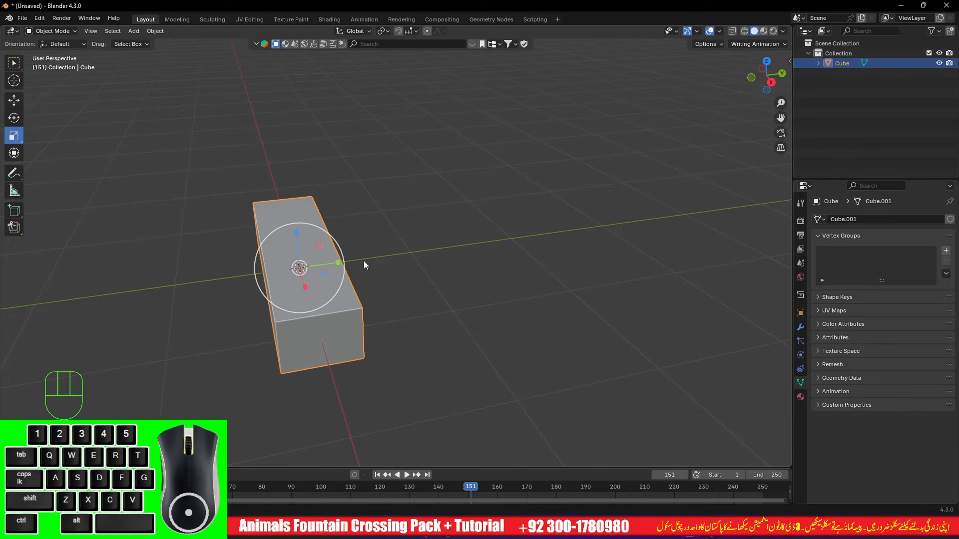
click(20, 65)
click(36, 88)
In right orthographic view, try duplicating the block about 0.46 m along Y and 0.44 m up, and delete the copy
alt+shift+drag(299, 268, 418, 281)
scroll(300, 198, down, 3)
key(KP_3)
scroll(318, 254, up, 5)
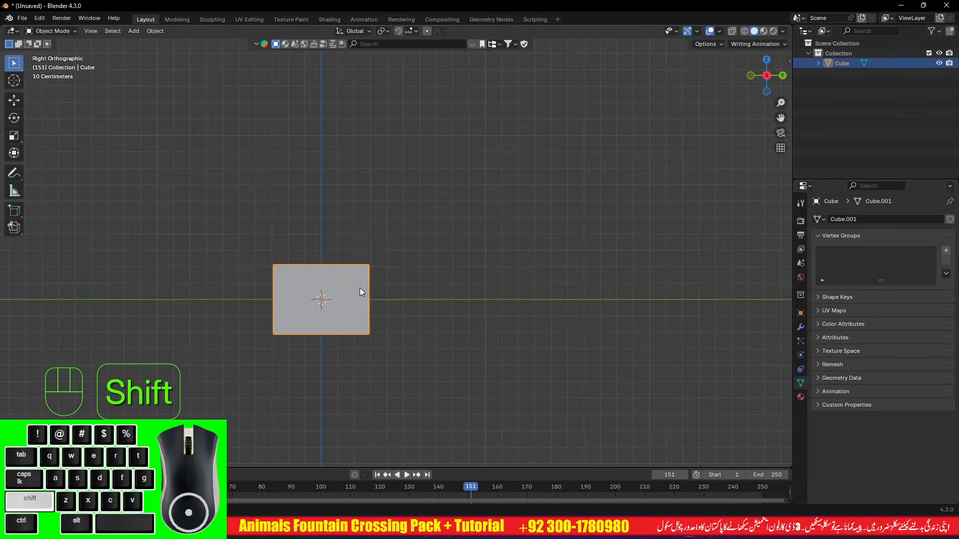
key(shift+d)
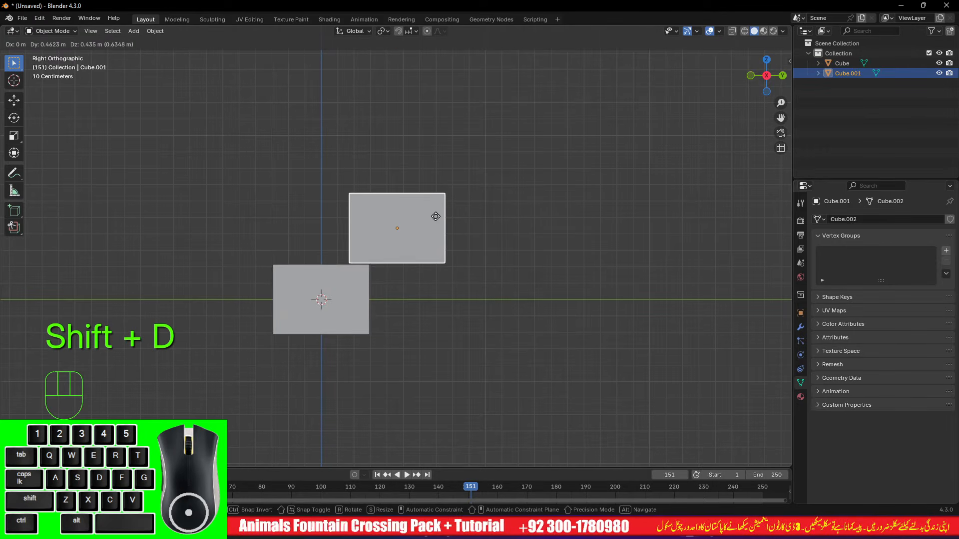
click(435, 217)
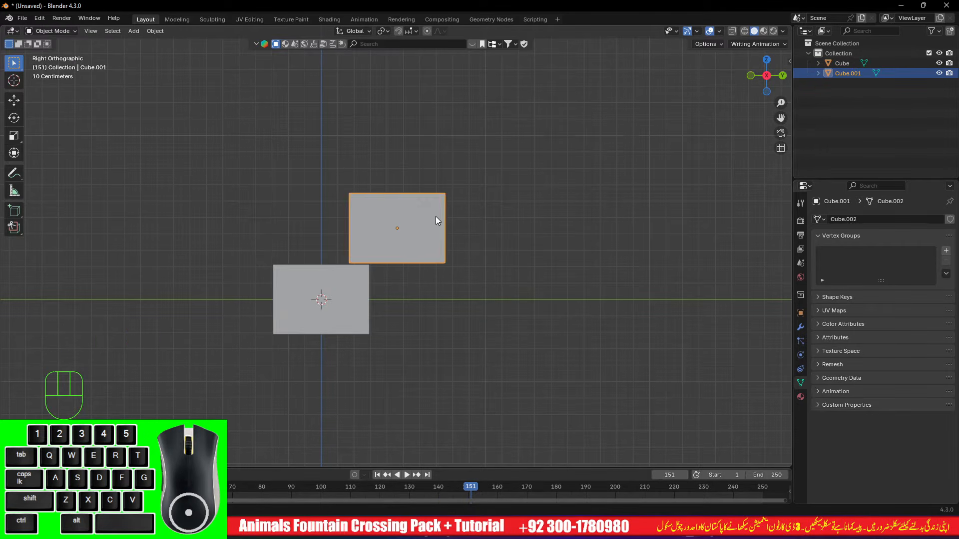
key(Delete)
alt+drag(435, 217, 412, 248)
alt+middle_drag(411, 248, 360, 207)
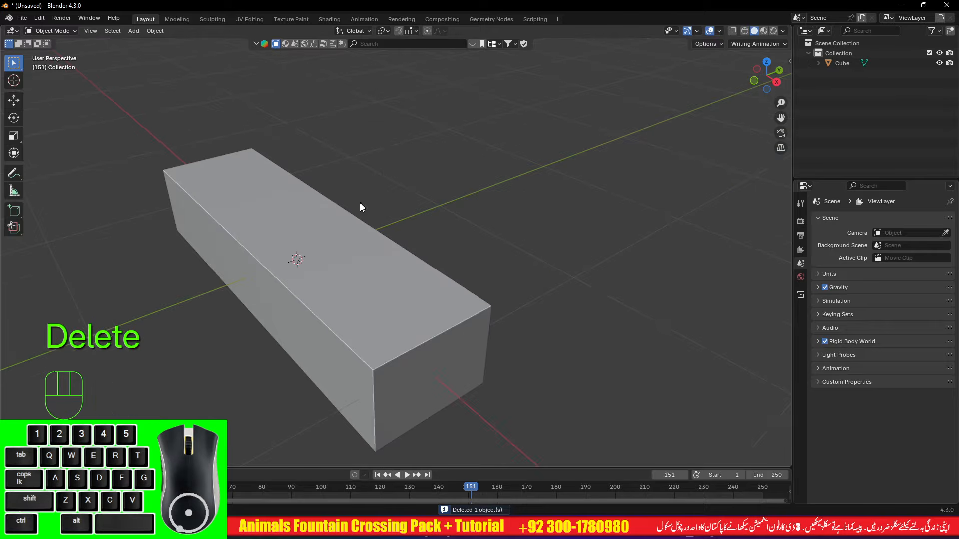
Select the remaining block in the viewport
key(ctrl+a)
click(353, 220)
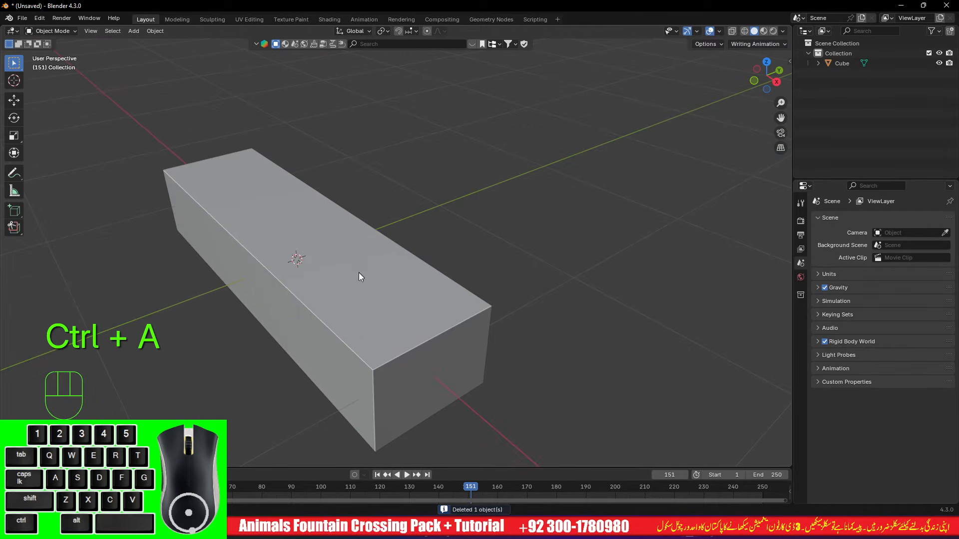
click(343, 289)
scroll(343, 286, down, 2)
alt+shift+middle_drag(343, 286, 299, 257)
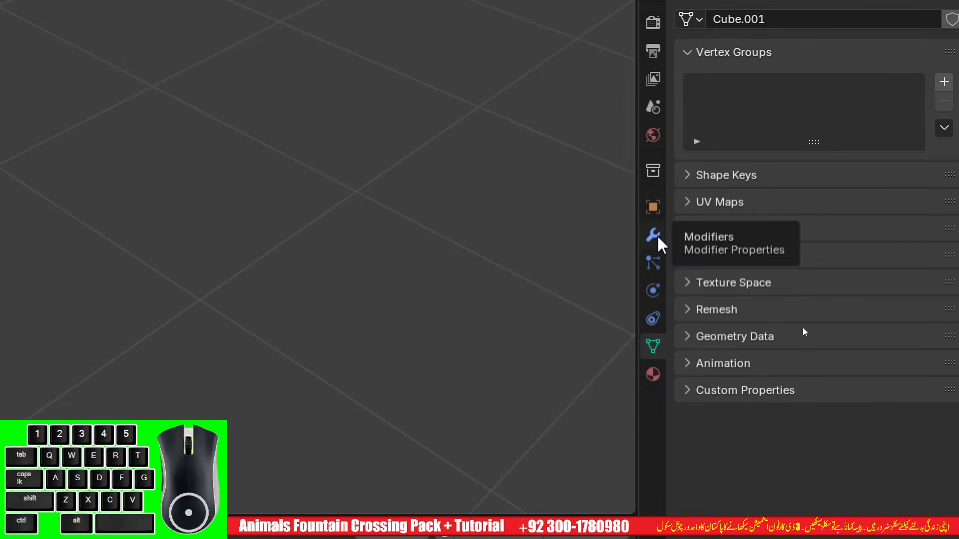
key(ctrl+2)
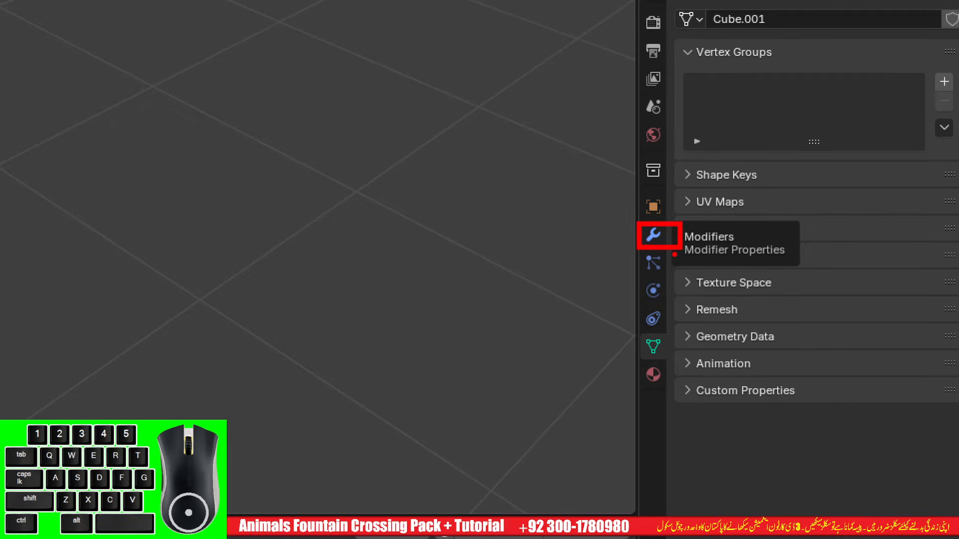
key(Escape)
key(ctrl+4)
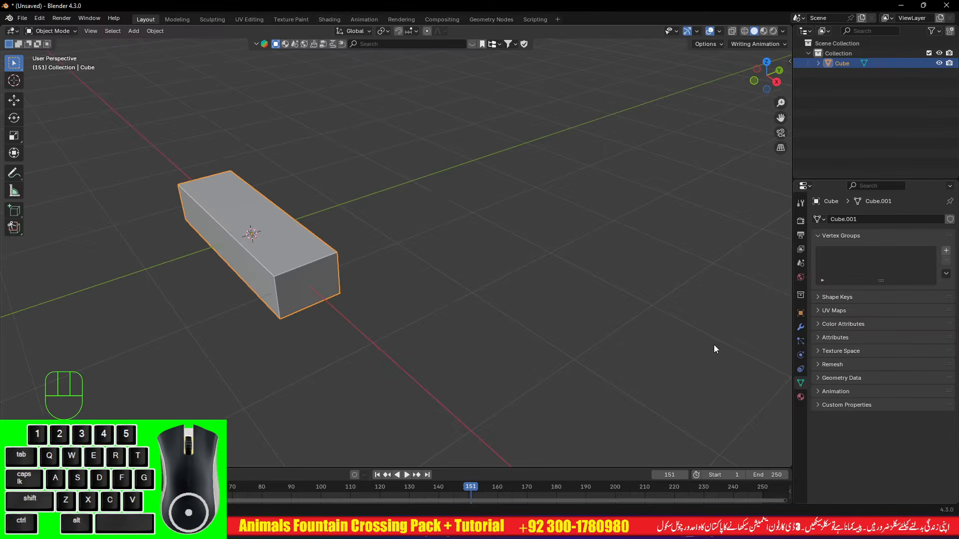
Add an Array modifier to the selected block
click(800, 328)
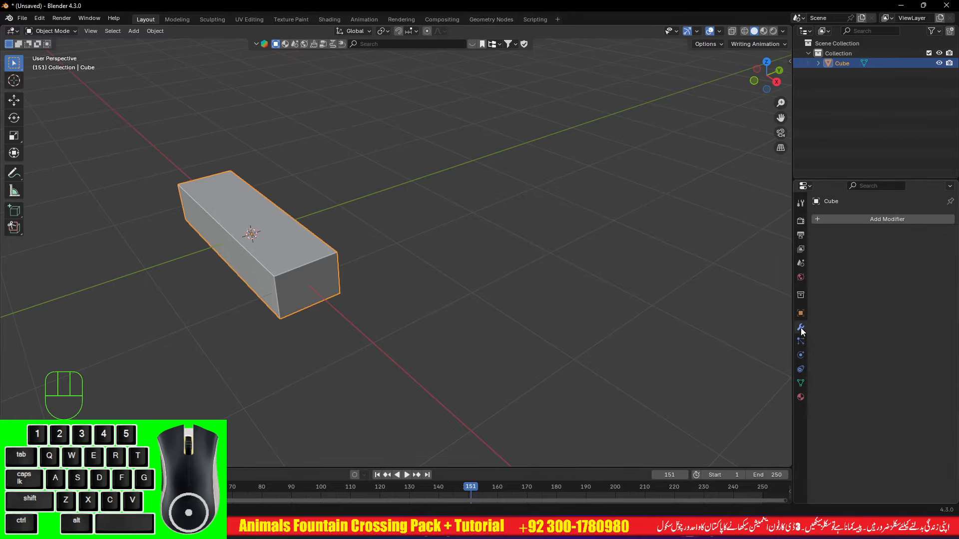
click(867, 219)
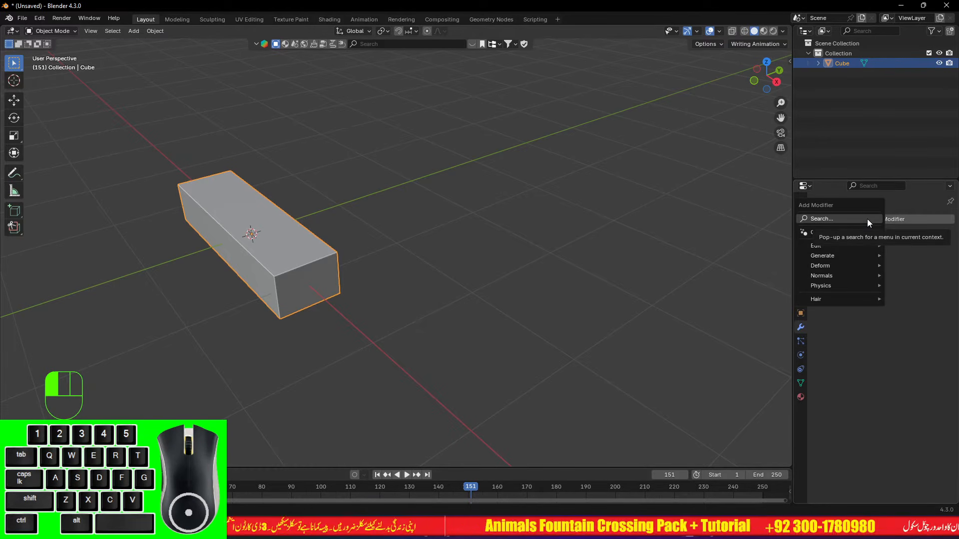
click(867, 219)
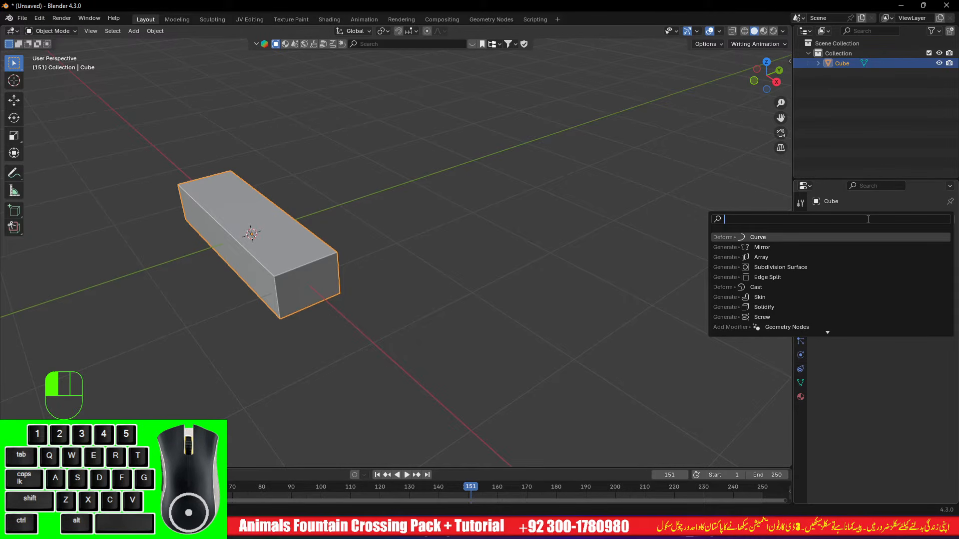
text(م)
key(BackSpace)
key(BackSpace)
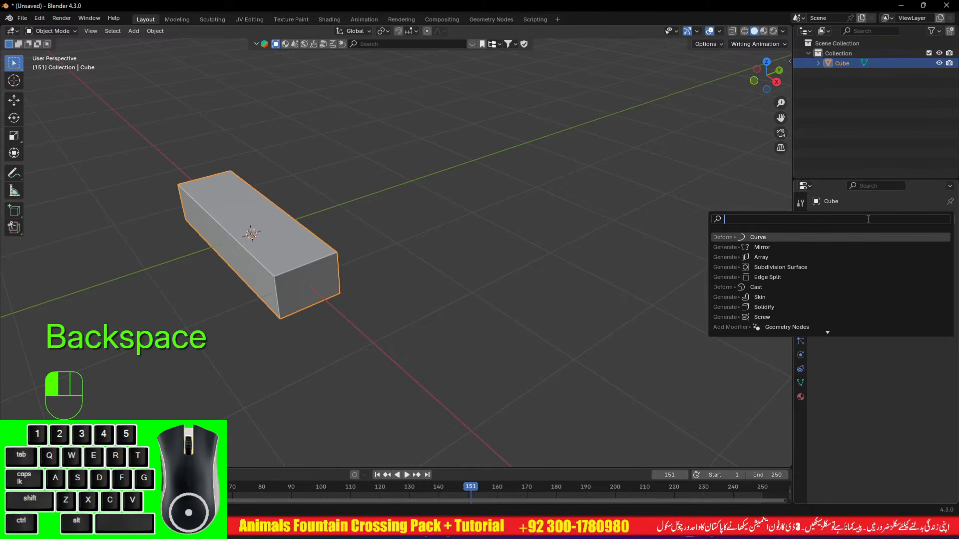
key(alt+shift)
text(AR)
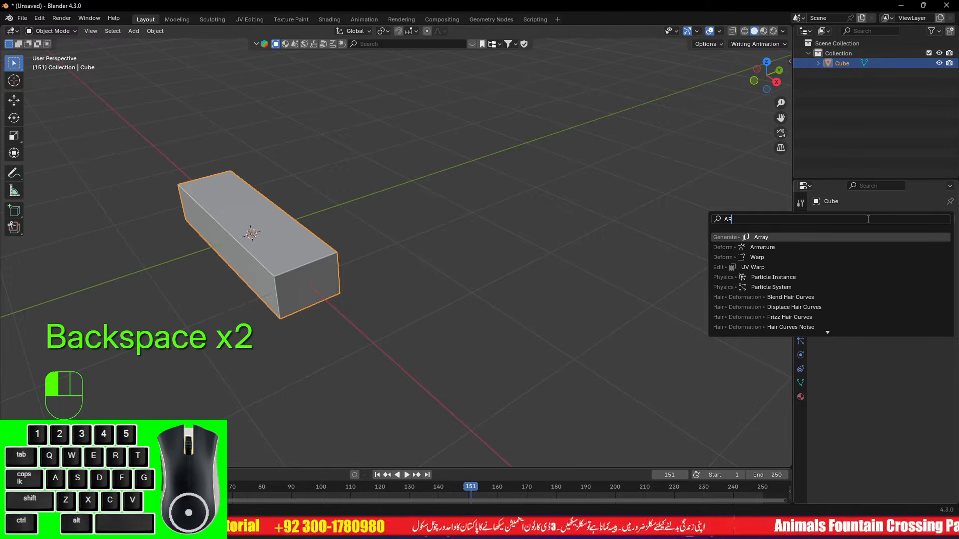
key(Return)
Set the Array's relative offset factors to 1 on Y and 0 on X
scroll(399, 236, down, 4)
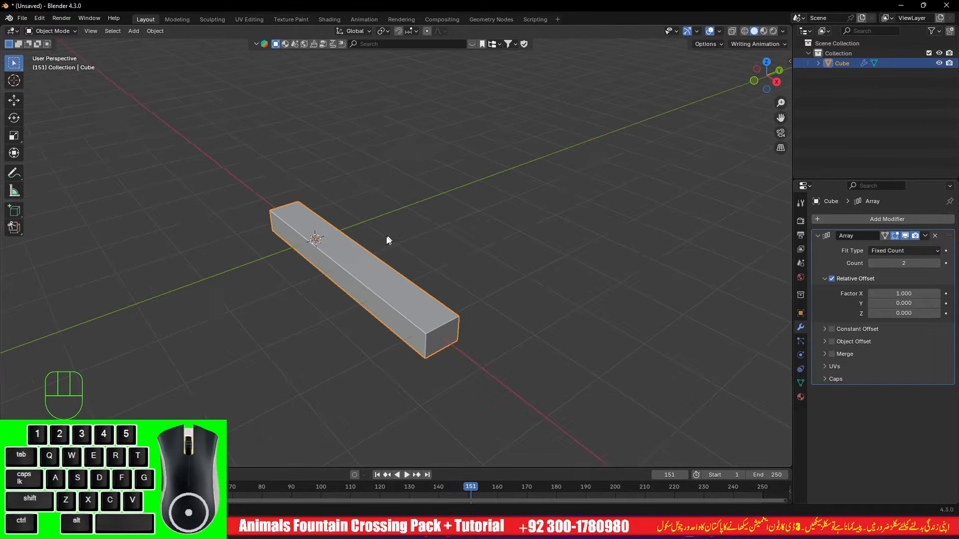
alt+drag(388, 240, 325, 208)
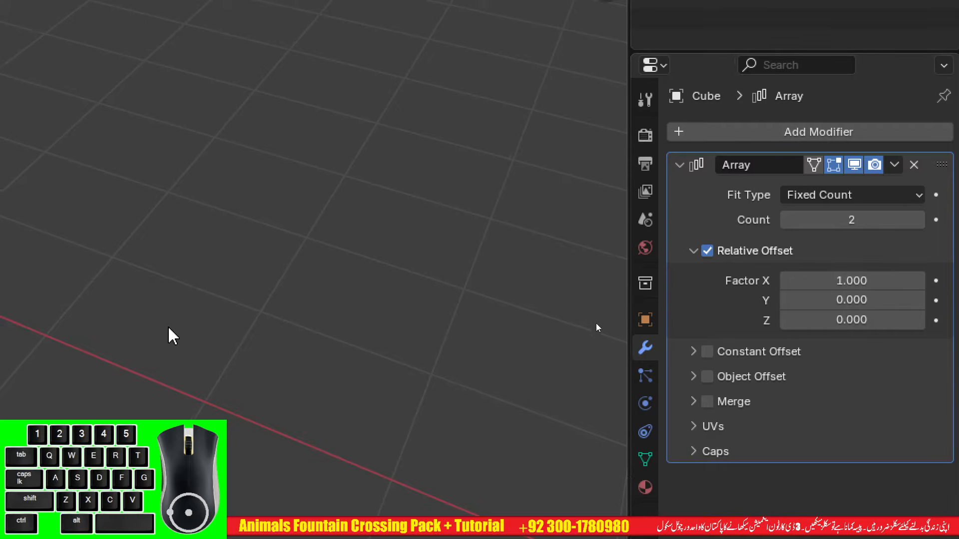
click(914, 301)
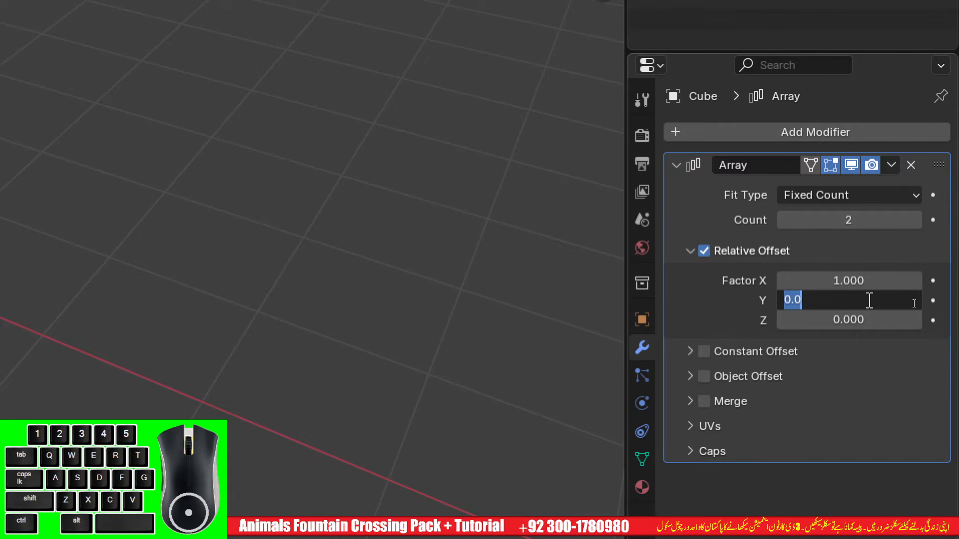
click(864, 280)
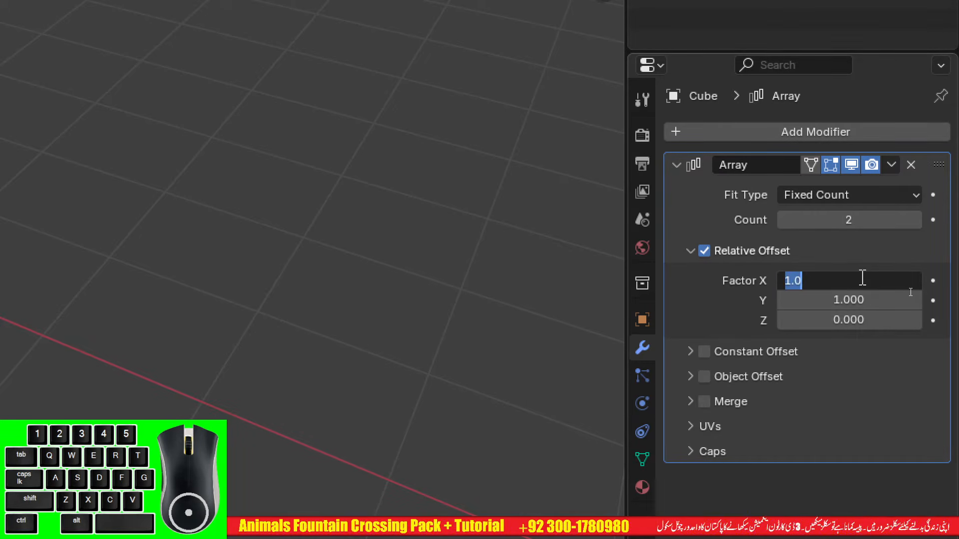
text(0)
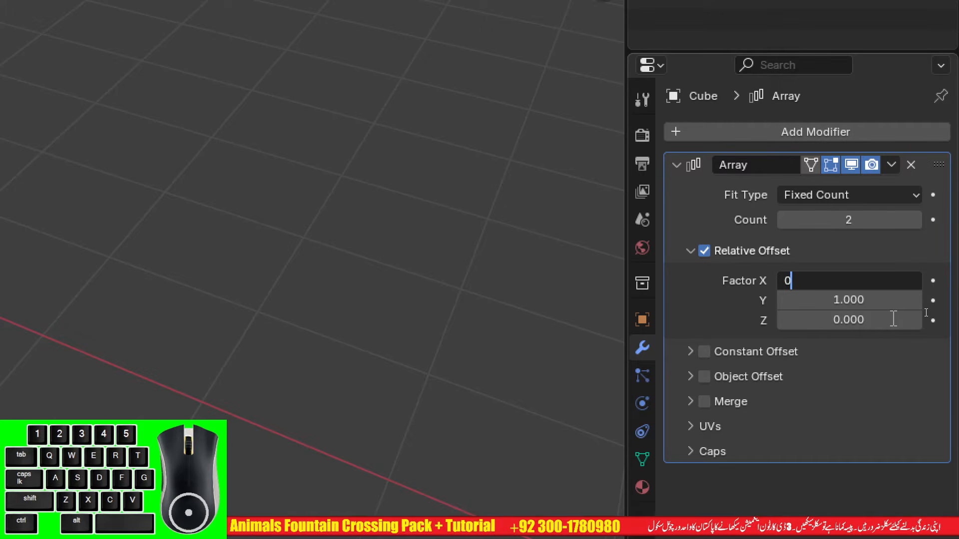
key(Return)
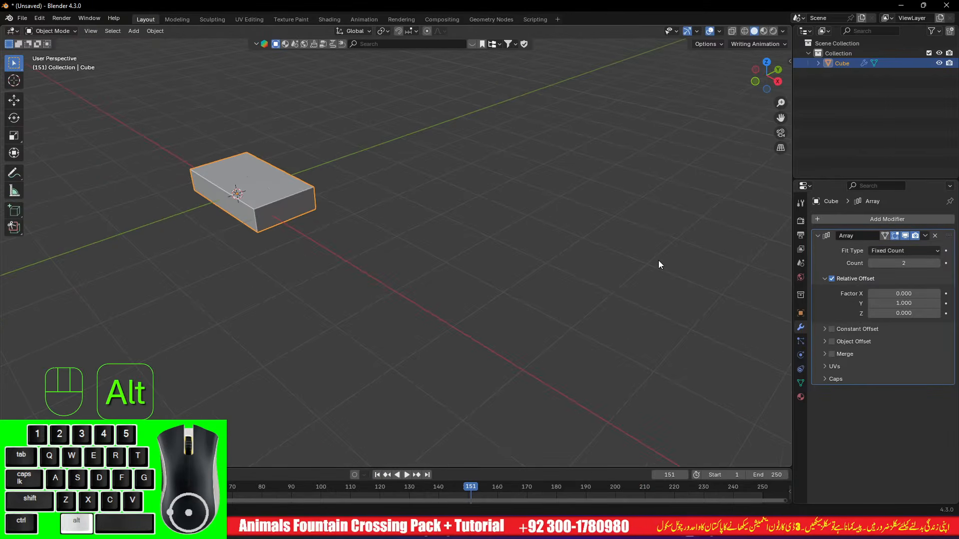
Fine-tune the Array's relative Y offset factor to 1.010 to leave a thin gap between the blocks
shift+middle_drag(637, 275, 670, 285)
shift+drag(899, 303, 905, 303)
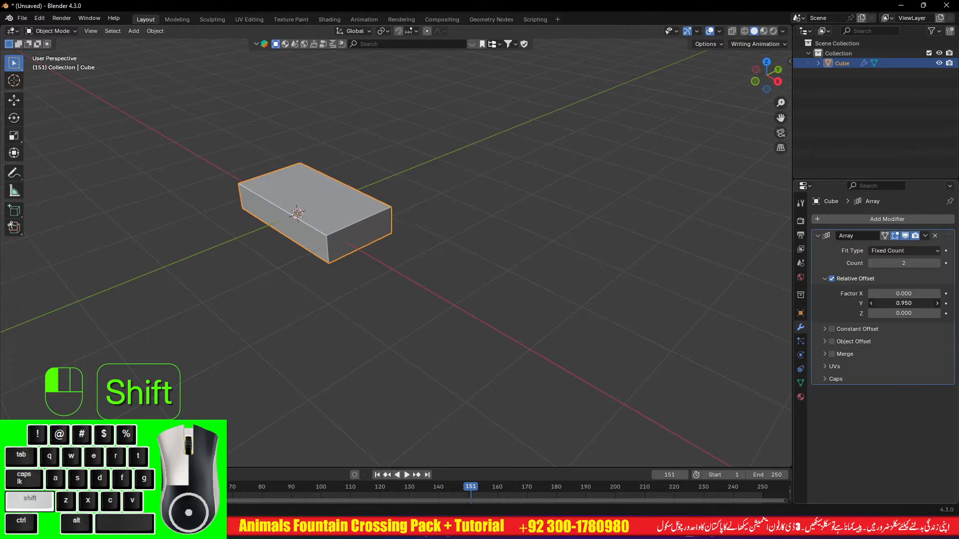
shift+drag(904, 303, 907, 303)
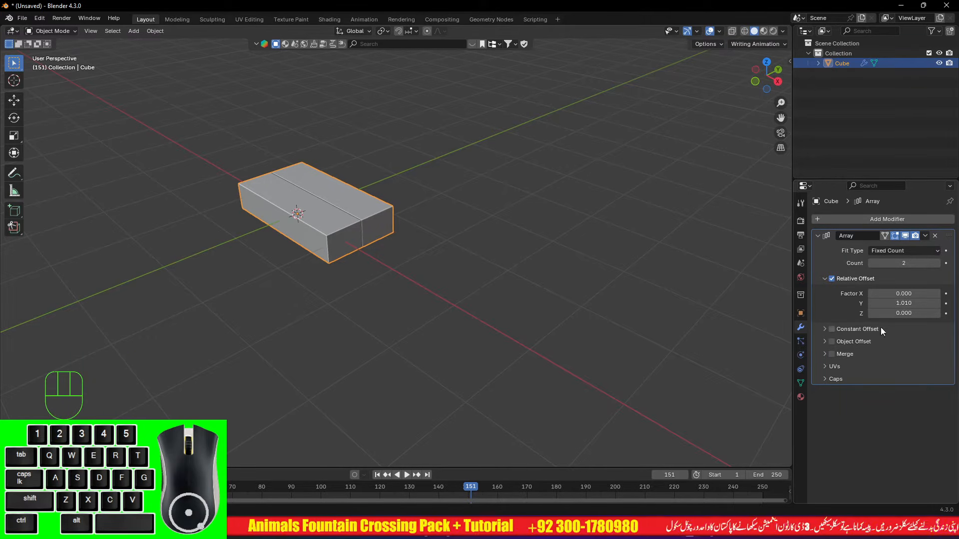
Collapse the Array modifier's settings and duplicate the modifier
click(898, 303)
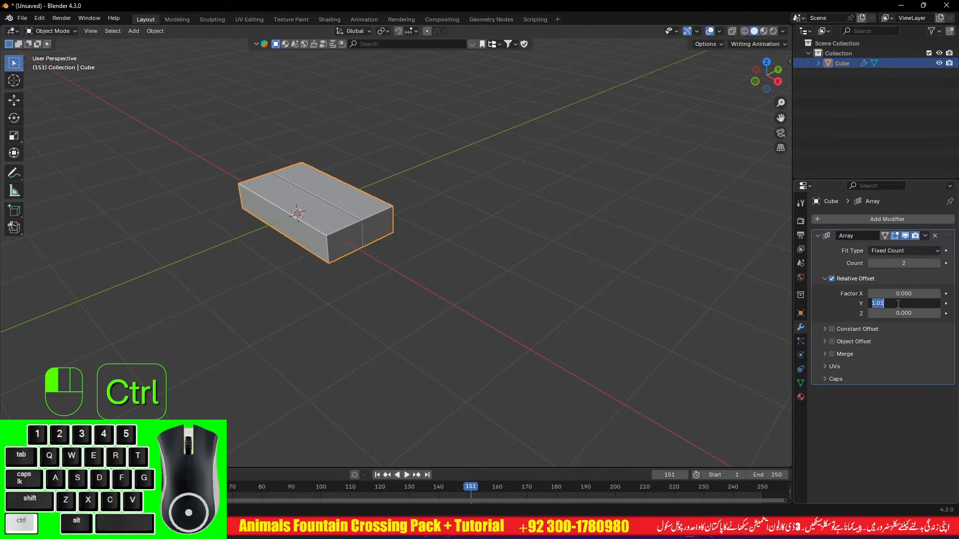
click(818, 235)
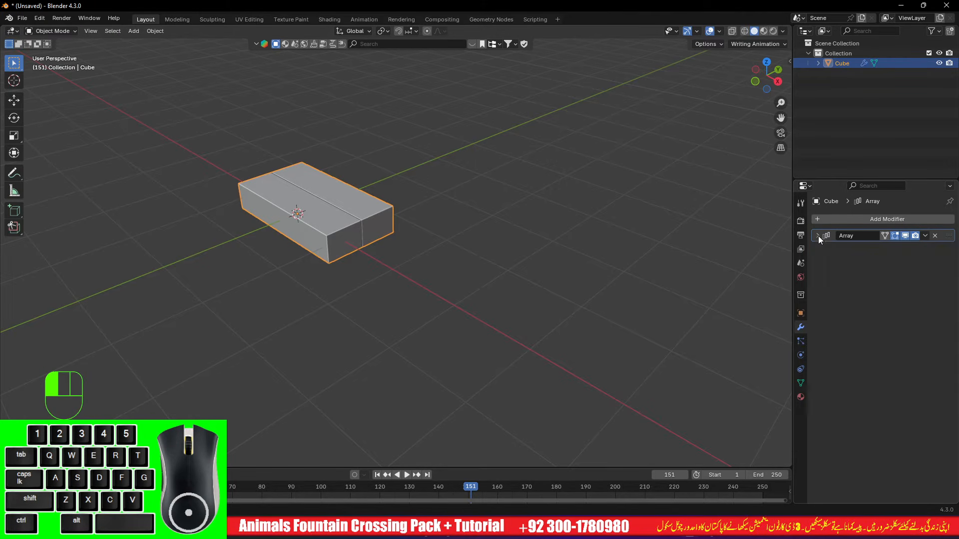
key(shift+d)
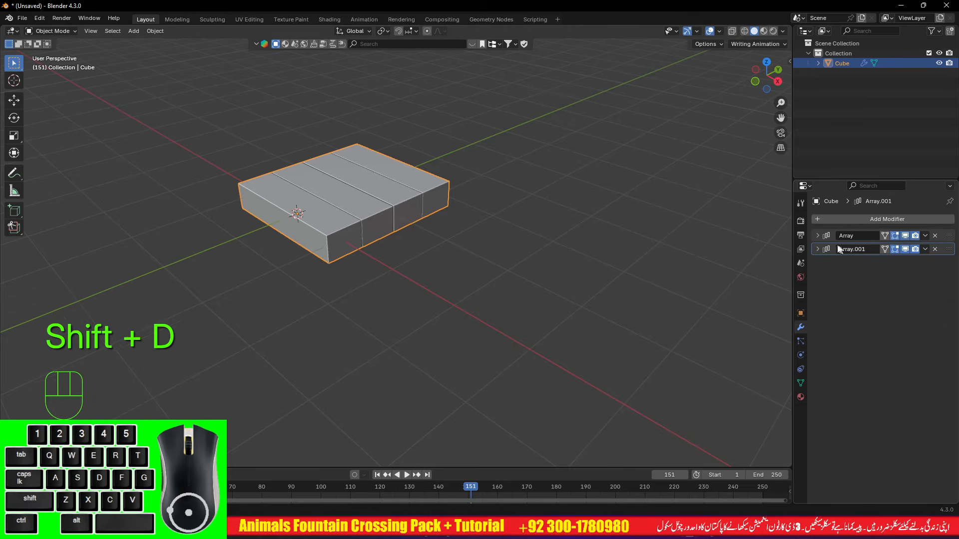
Set the duplicated Array's relative offset factors to 1 on Z and 0 on Y
click(818, 249)
click(903, 327)
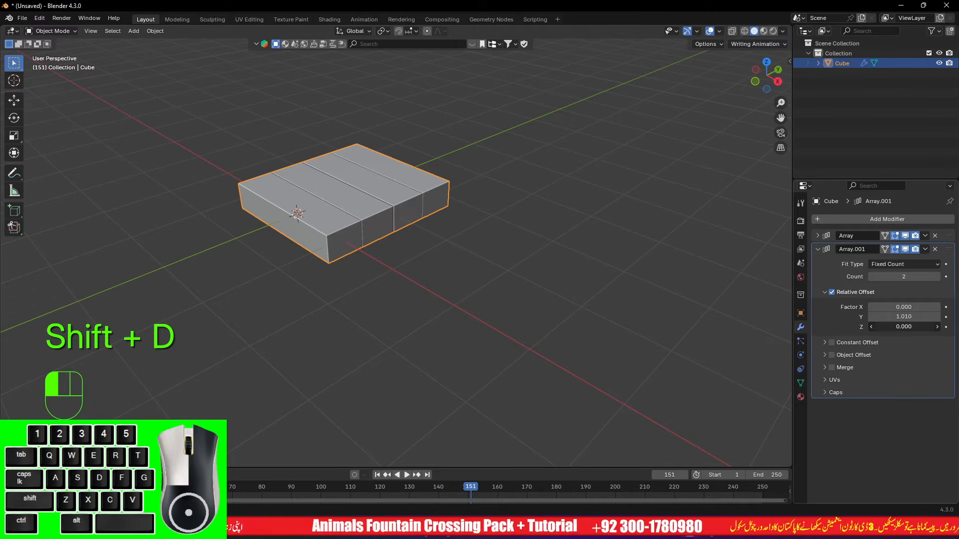
text(1)
key(Return)
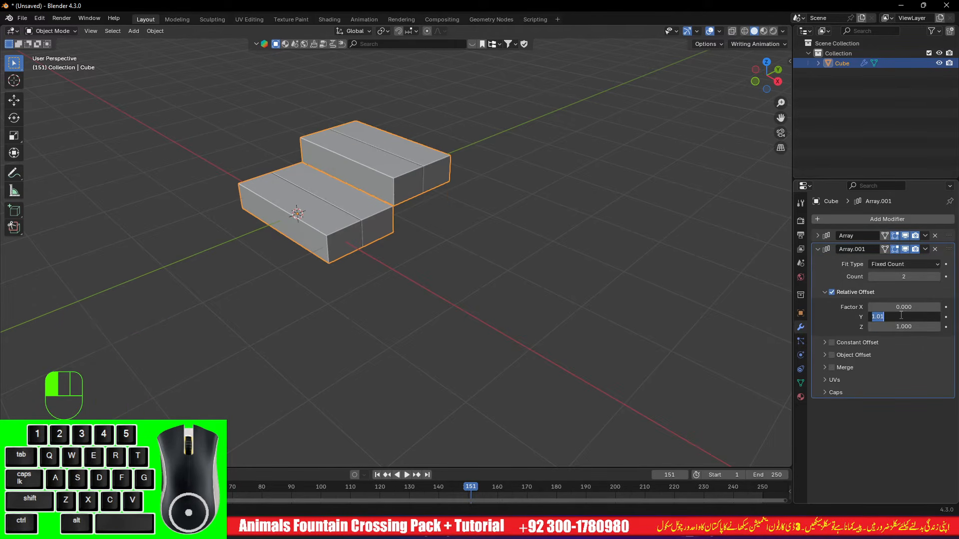
text(0)
key(Return)
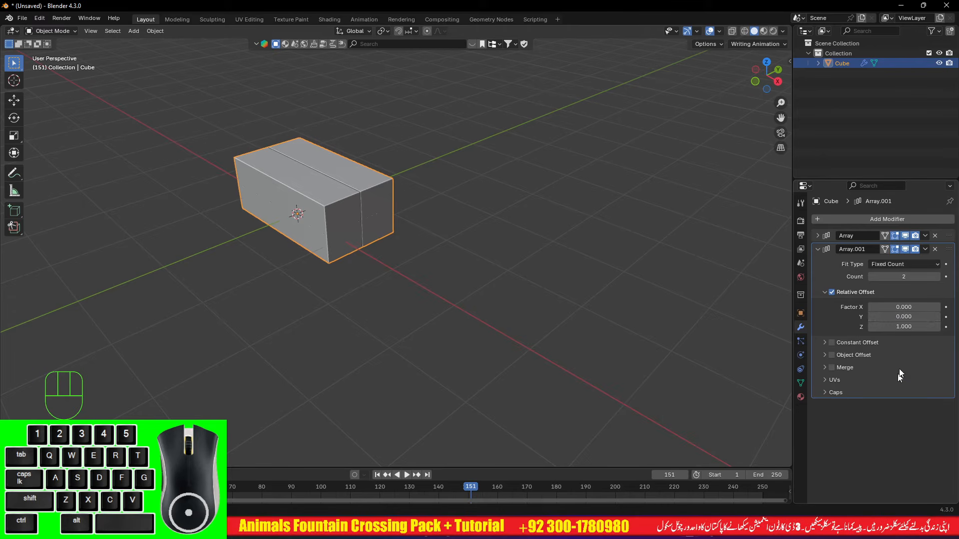
Remove the duplicated Array modifier and set the remaining Array's relative Z offset factor to 1 to form stair steps
click(934, 249)
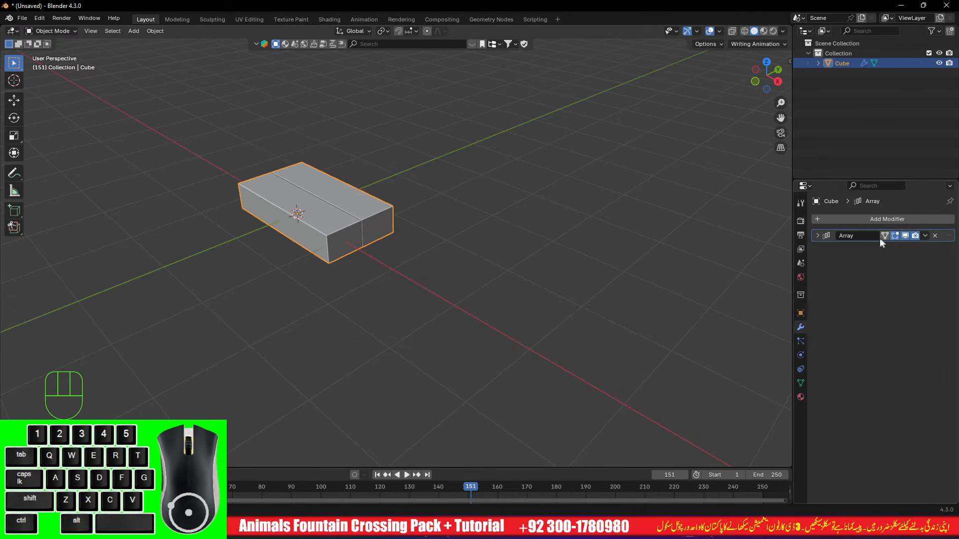
click(824, 238)
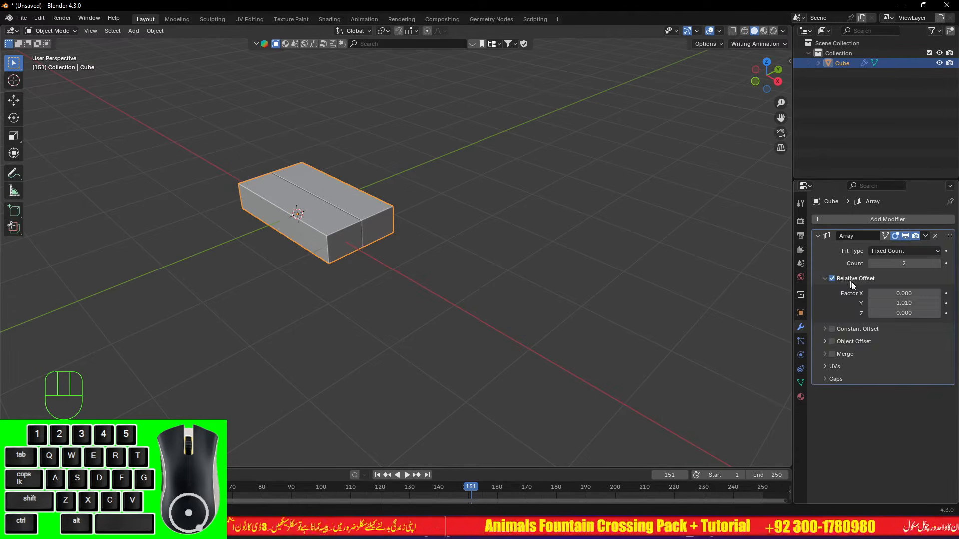
click(908, 305)
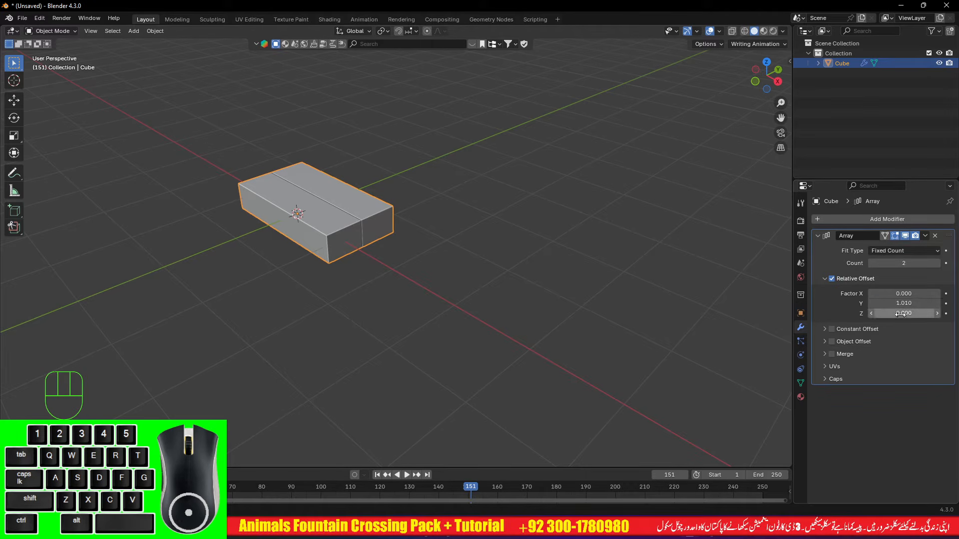
mouse_move(900, 313)
mouse_down()
mouse_move(945, 314)
mouse_move(902, 313)
mouse_up()
key(ctrl+z)
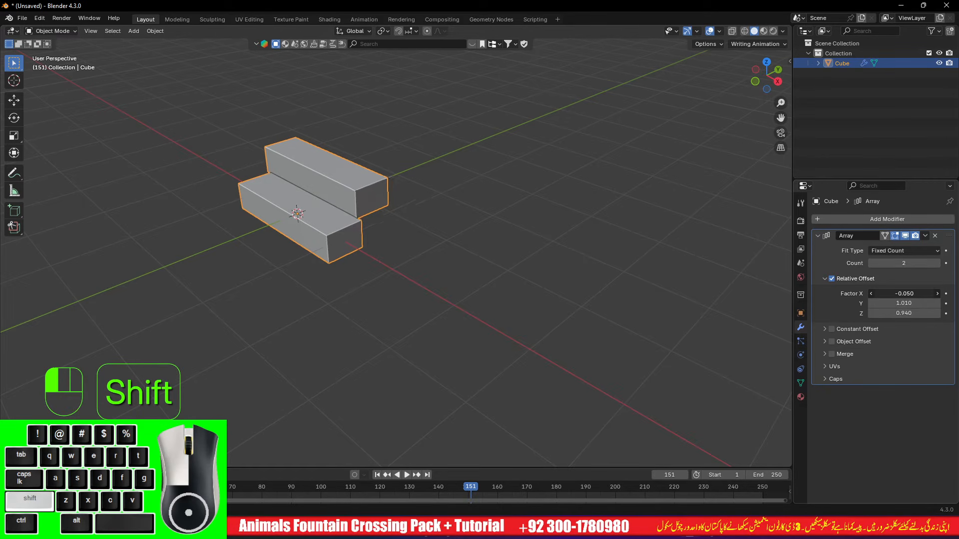
shift+drag(904, 293, 903, 293)
key(ctrl+z)
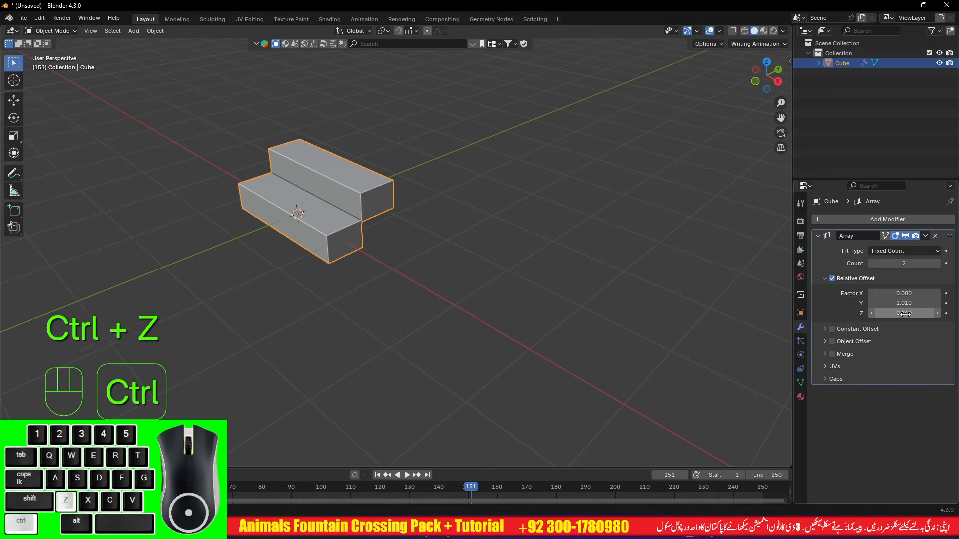
shift+drag(903, 313, 904, 313)
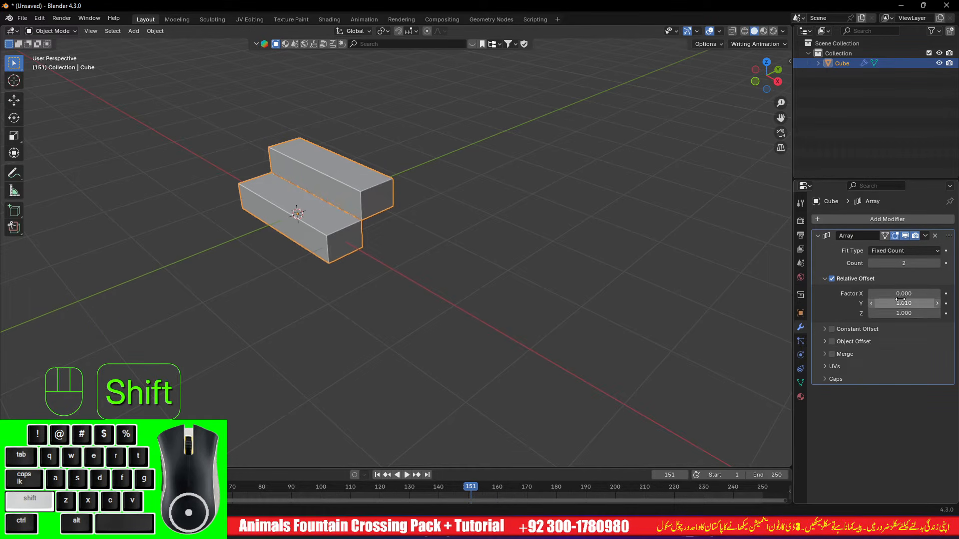
Raise the Array's count to 9 to extend the staircase
drag(904, 264, 926, 263)
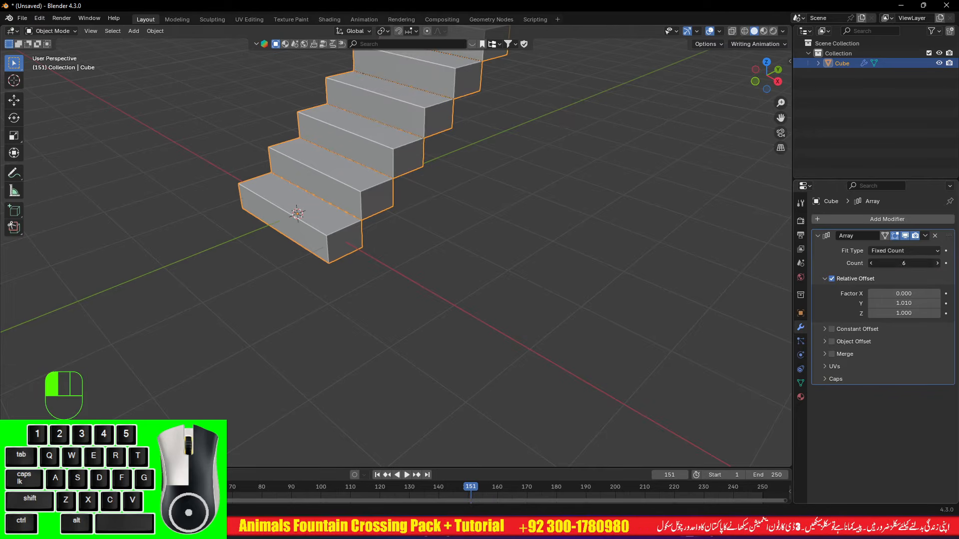
scroll(480, 205, down, 5)
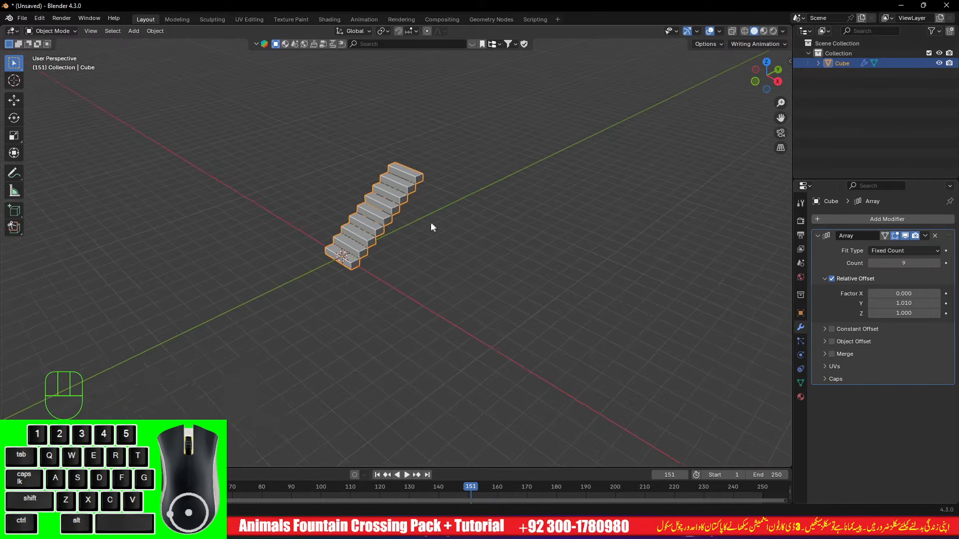
scroll(457, 223, up, 4)
alt+drag(474, 223, 479, 269)
scroll(413, 259, up, 2)
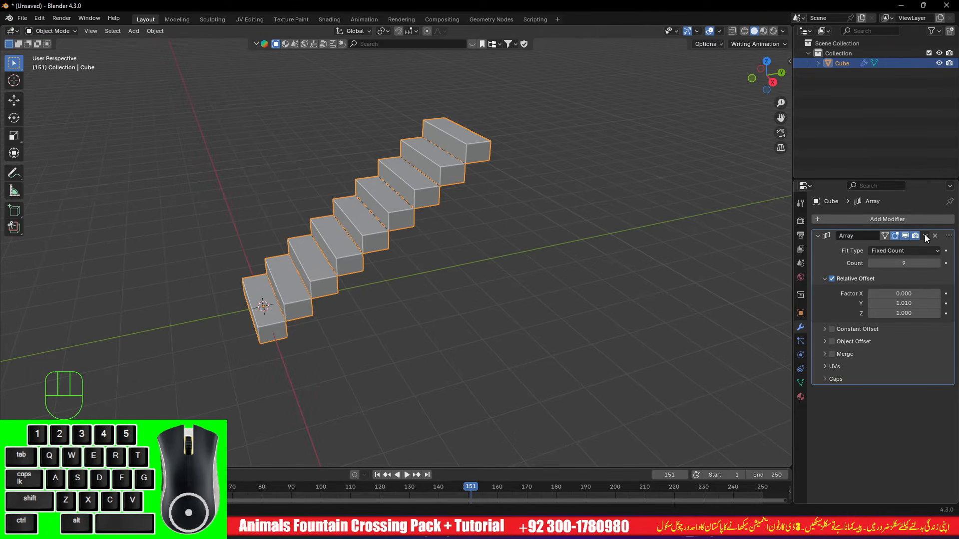
Check the staircase's mesh in Edit Mode, return to Object Mode and apply the Array modifier
key(Tab)
key(Tab)
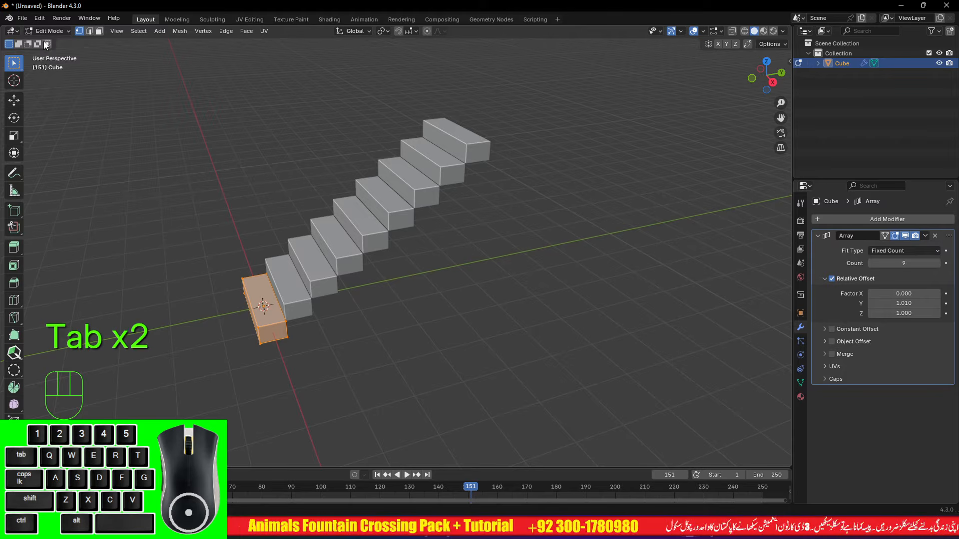
key(Tab)
key(Tab)
key(Tab)
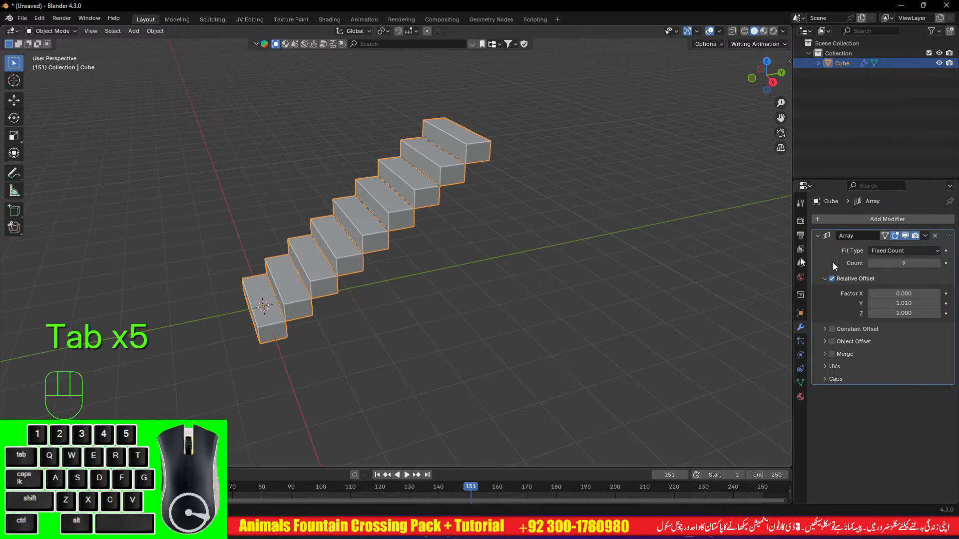
click(924, 235)
click(906, 248)
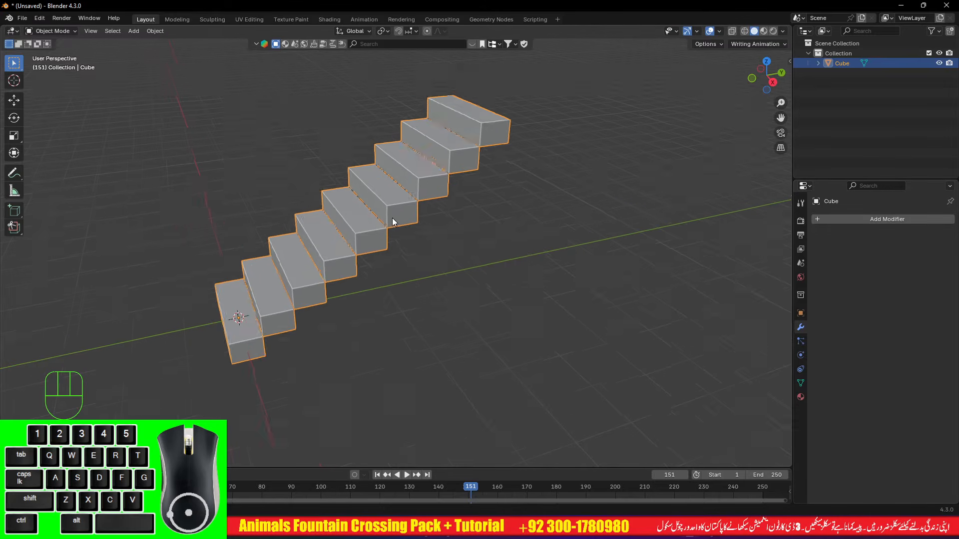
Try the Convert To operation on the staircase object in Object Mode
right_click(385, 206)
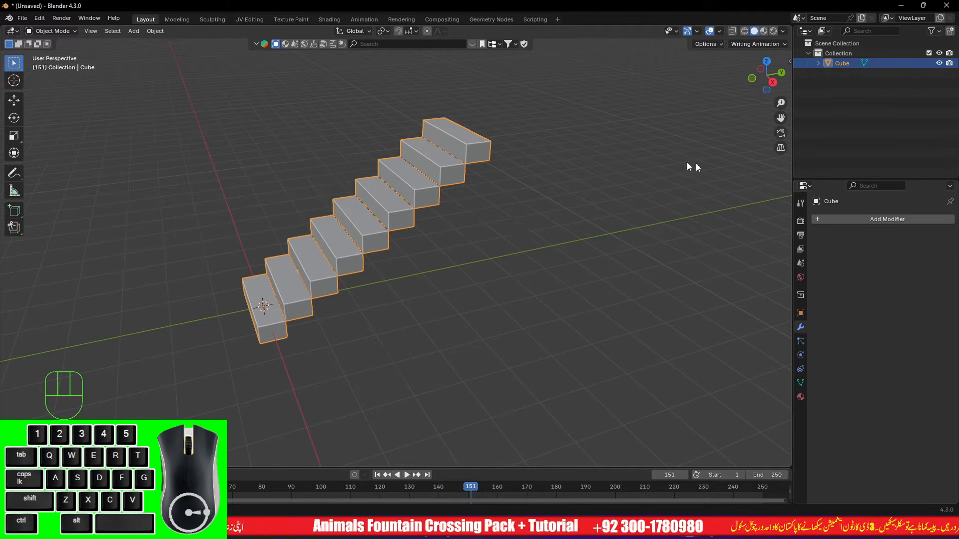
key(Tab)
key(Tab)
right_click(417, 195)
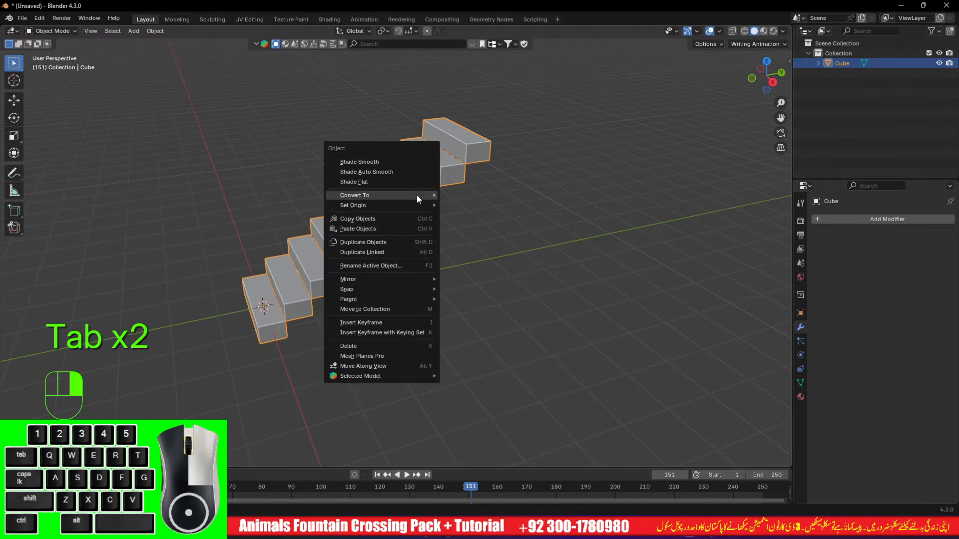
mouse_move(424, 198)
click(463, 195)
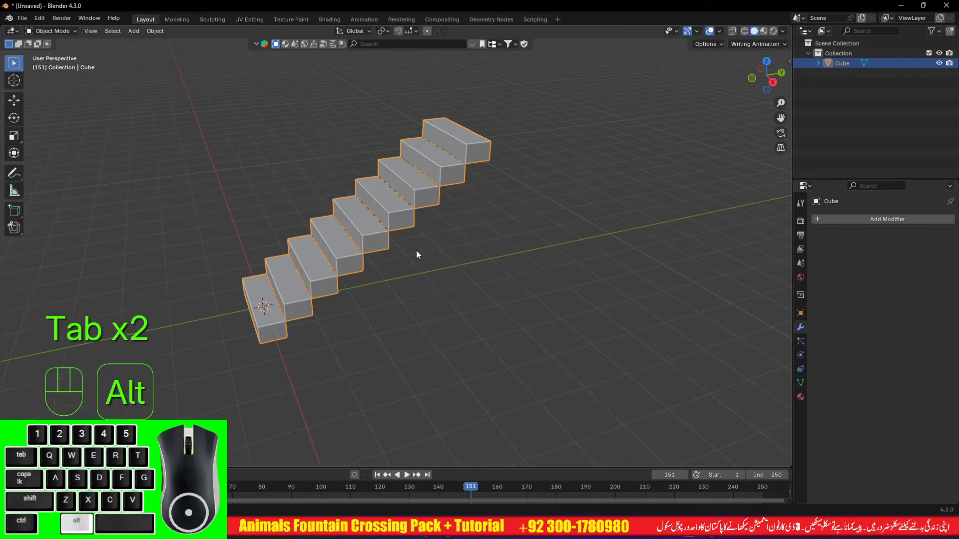
alt+middle_drag(416, 250, 487, 236)
scroll(370, 239, up, 2)
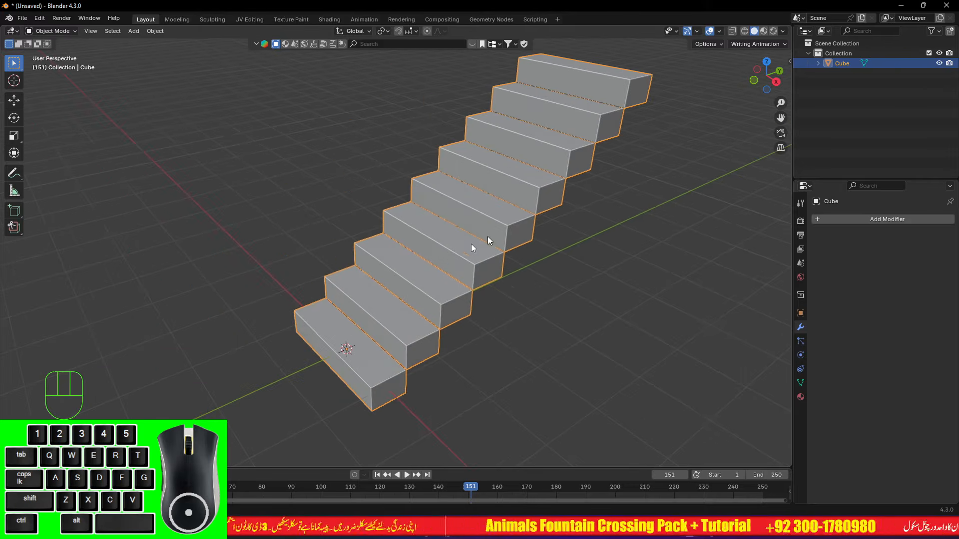
Undo back to before the Array modifier was applied to the staircase
scroll(544, 271, down, 4)
key(ctrl+z)
key(ctrl+z)
key(ctrl+z)
key(ctrl+z)
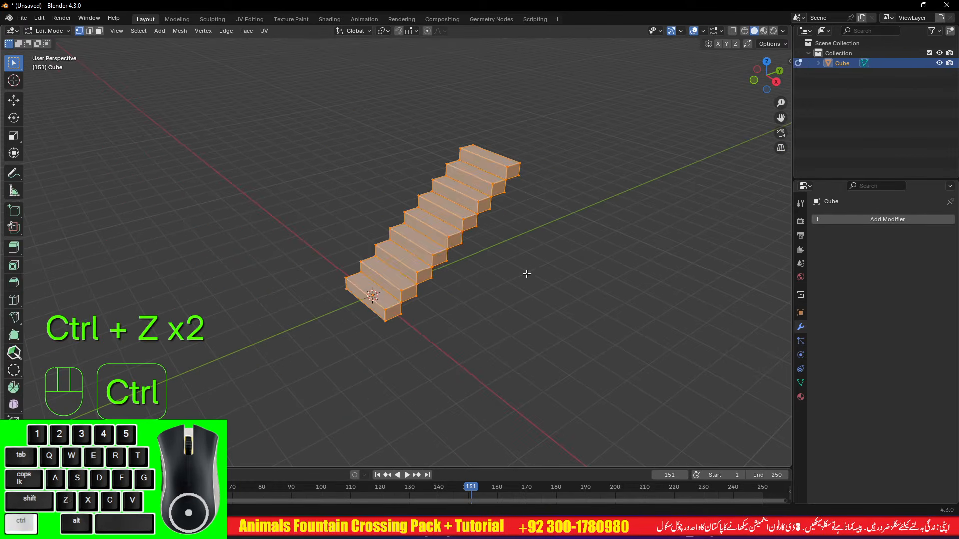
Examine the first block's editable mesh in Edit Mode and return to Object Mode
scroll(472, 282, up, 4)
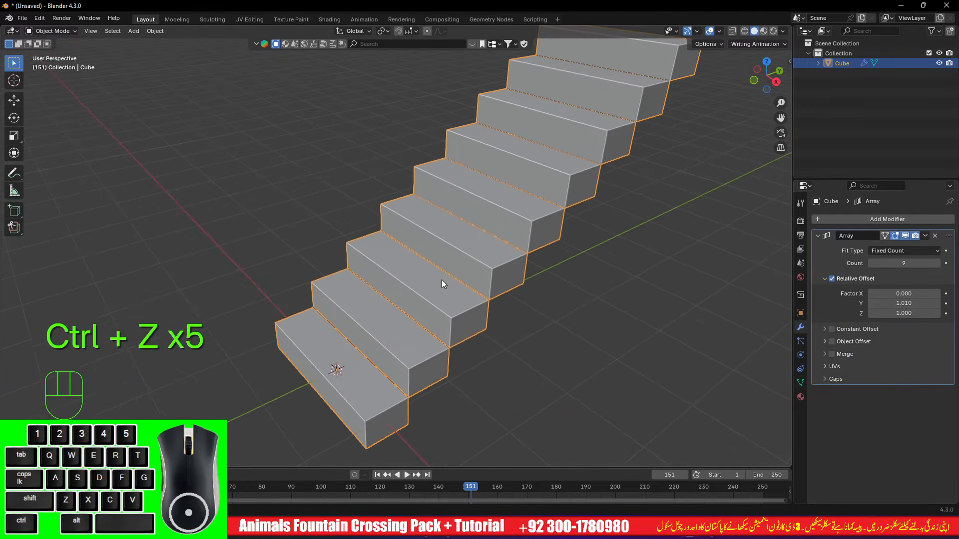
shift+middle_drag(421, 313, 315, 307)
key(Tab)
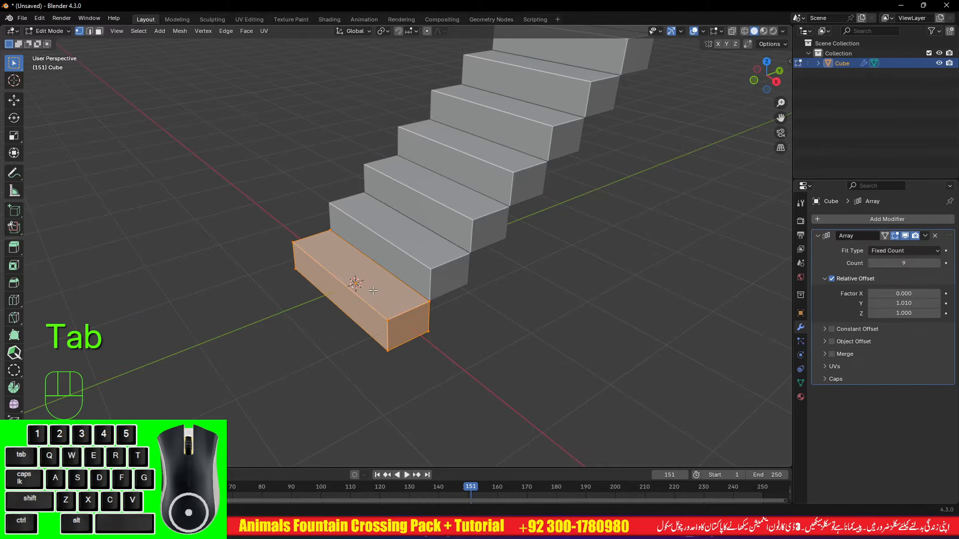
click(421, 252)
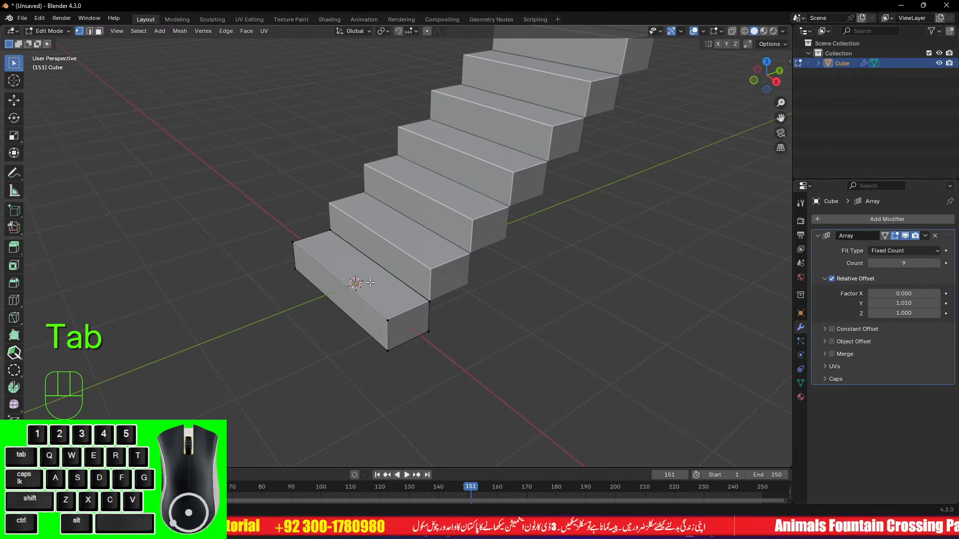
scroll(355, 291, up, 2)
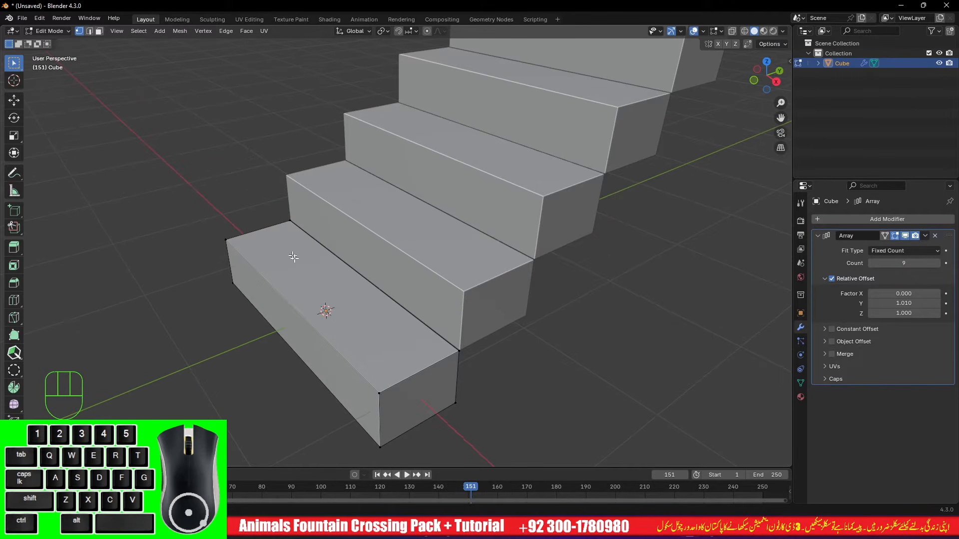
scroll(294, 257, down, 3)
key(Tab)
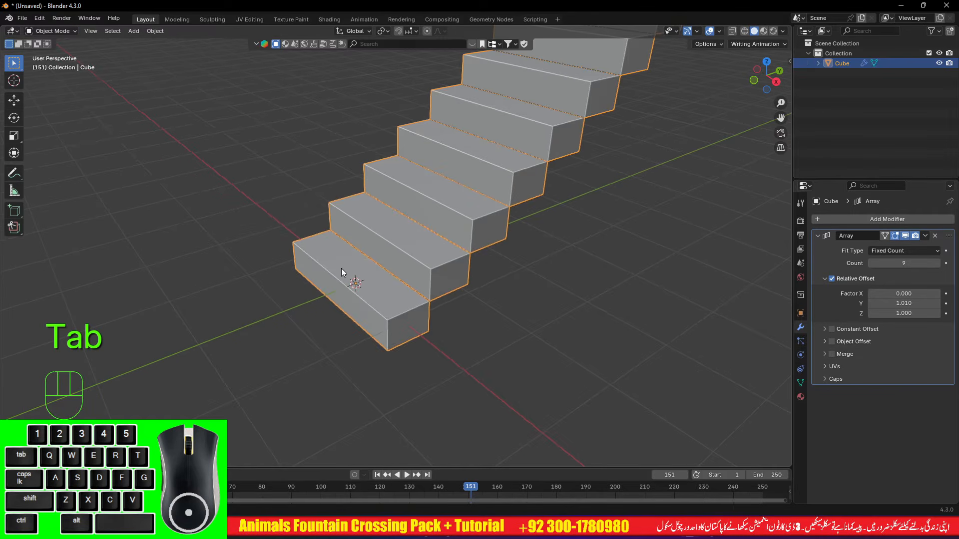
Enter Edit Mode, switch to edge selection and select the upper front edge of the lowest step
key(Tab)
key(a)
scroll(345, 279, up, 3)
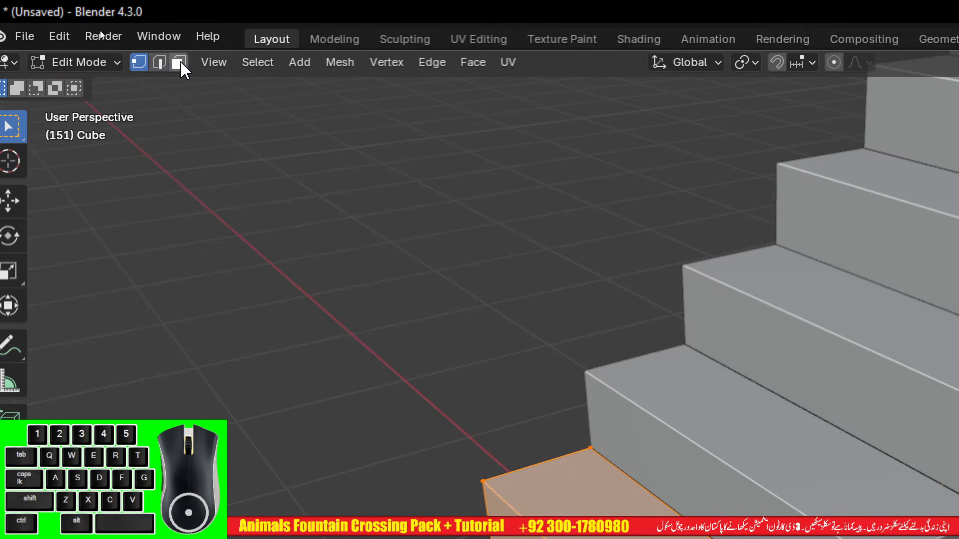
click(160, 62)
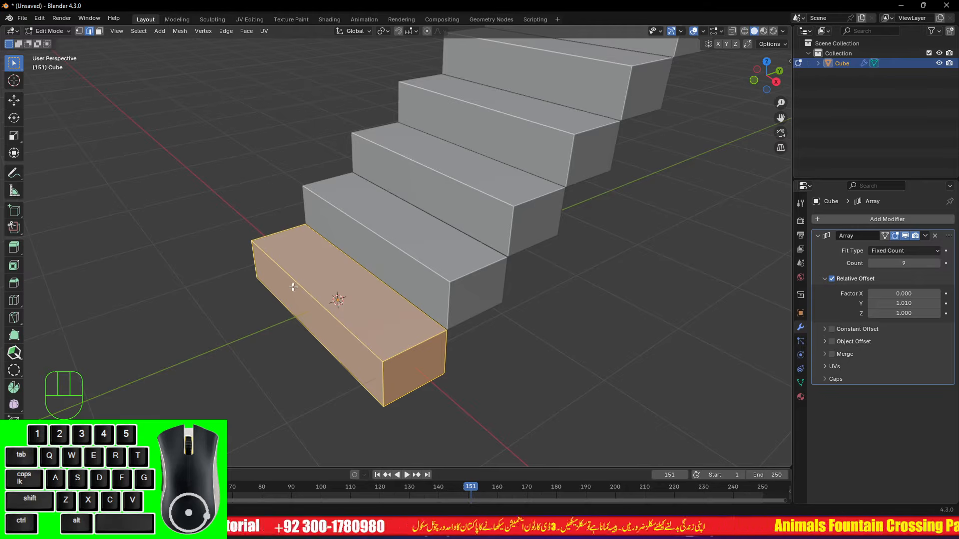
click(302, 283)
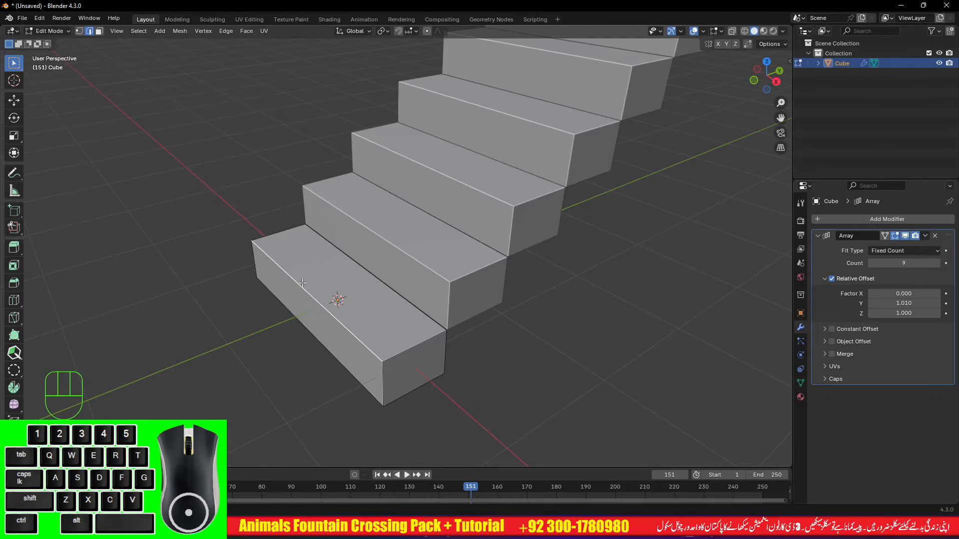
Bevel the selected upper front edge by about 0.74 m with 6 segments to round the steps
key(ctrl+b)
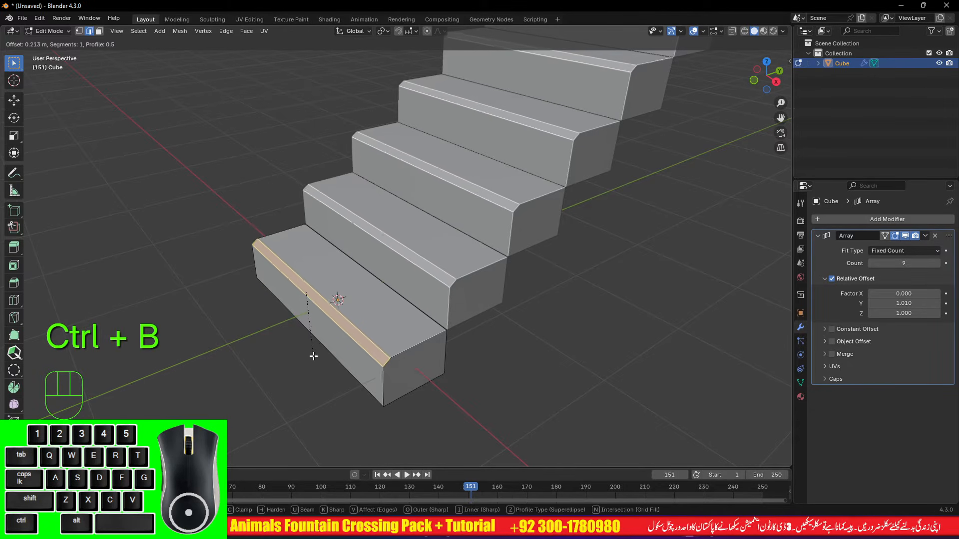
scroll(313, 385, up, 5)
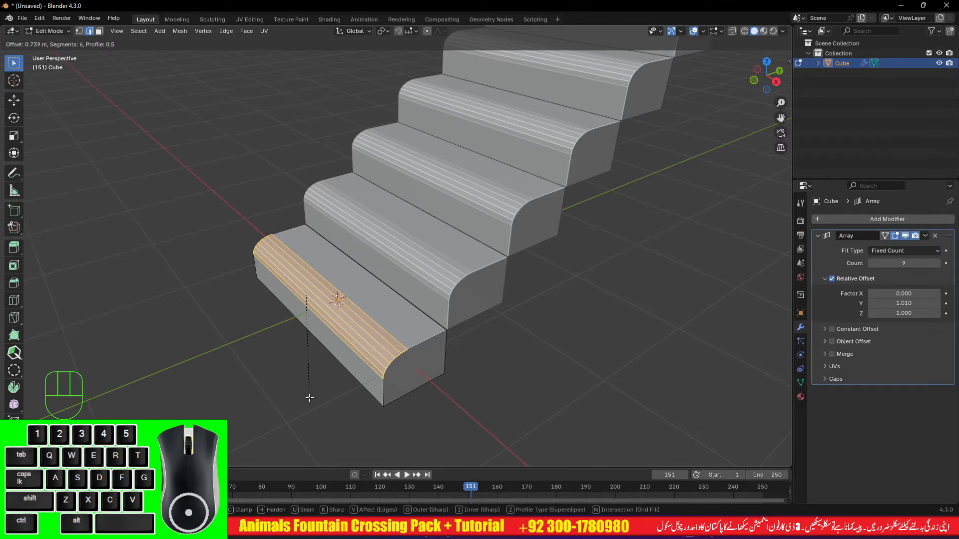
click(310, 402)
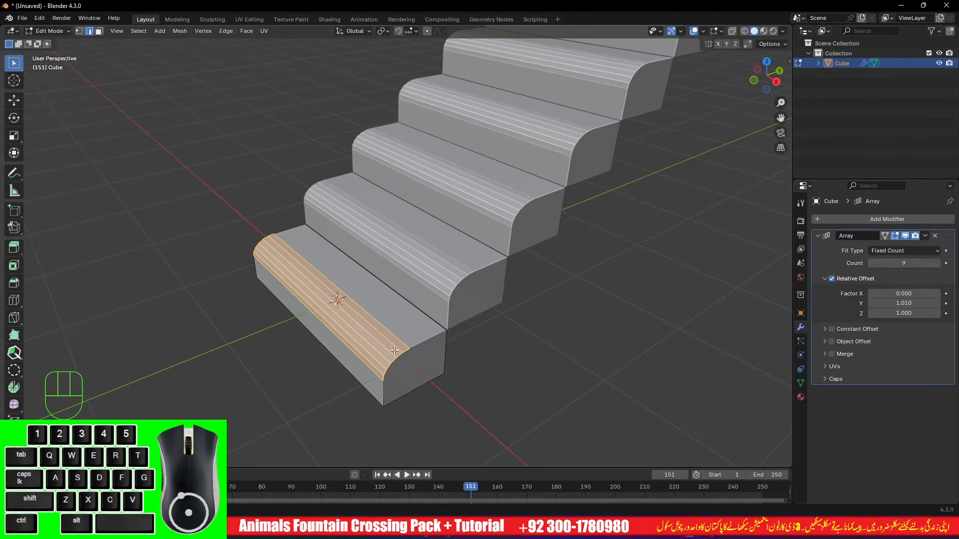
scroll(284, 303, down, 4)
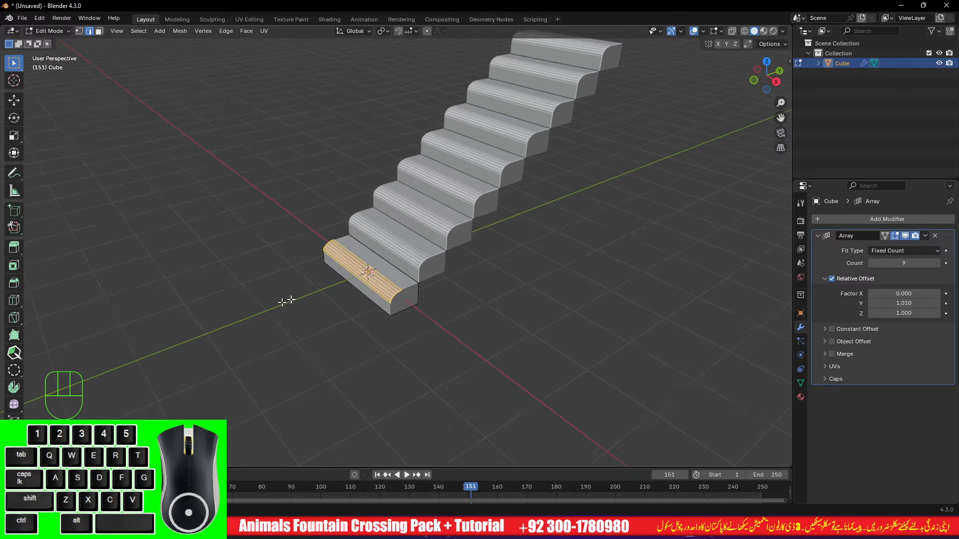
alt+shift+drag(445, 225, 409, 289)
Return to Object Mode and apply Shade Smooth to the staircase
key(Tab)
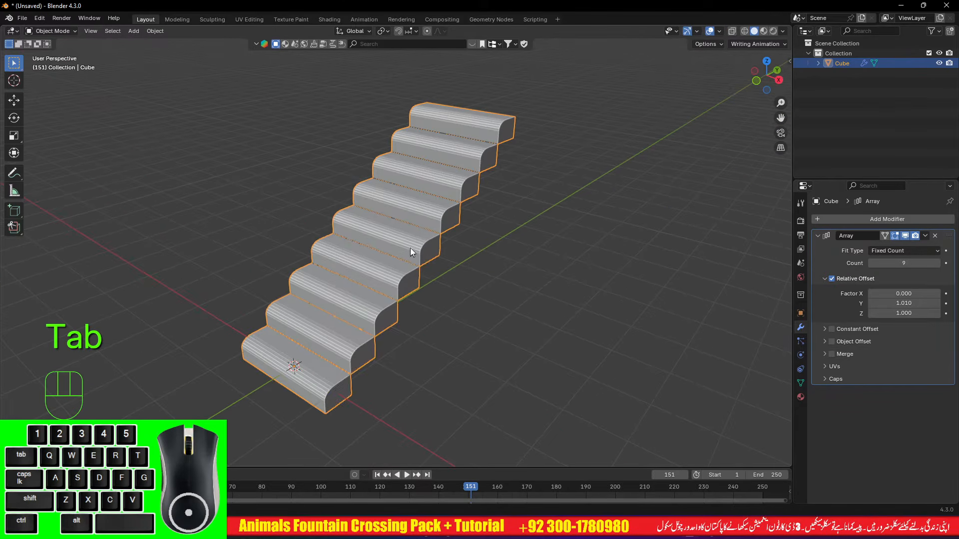
right_click(406, 242)
click(373, 211)
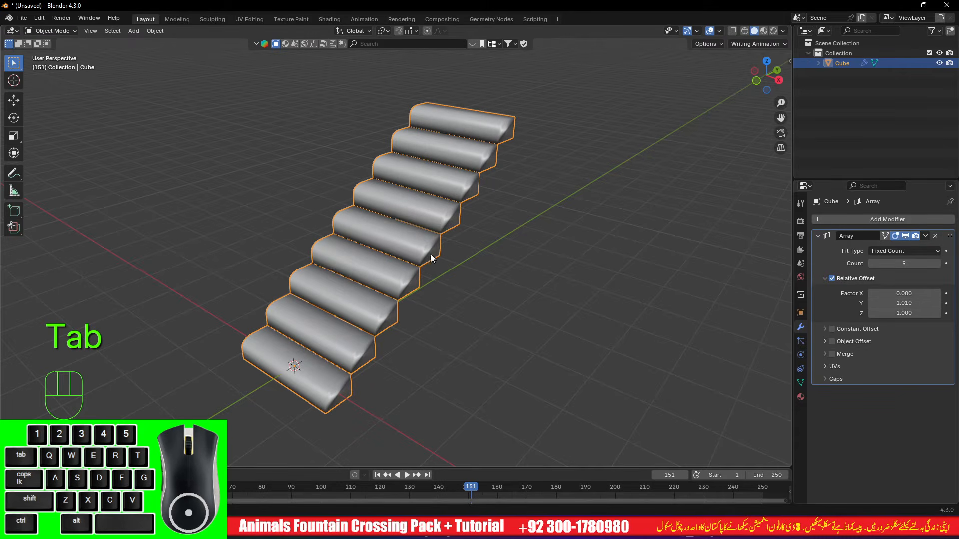
Try Shade Auto Smooth on the staircase and return it to plain Shade Smooth
scroll(420, 242, up, 4)
alt+drag(439, 245, 409, 236)
right_click(408, 238)
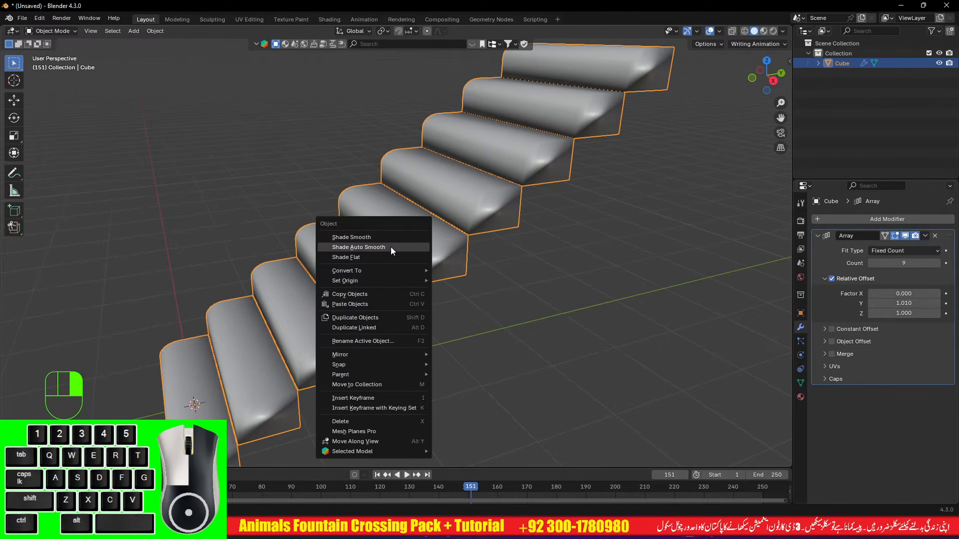
click(390, 247)
alt+drag(397, 247, 407, 230)
right_click(406, 229)
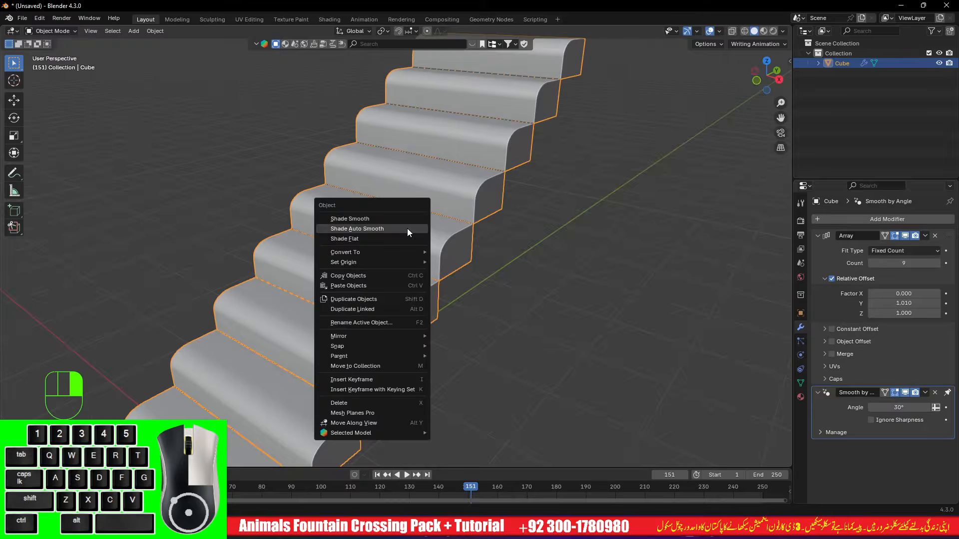
click(402, 220)
scroll(419, 219, down, 3)
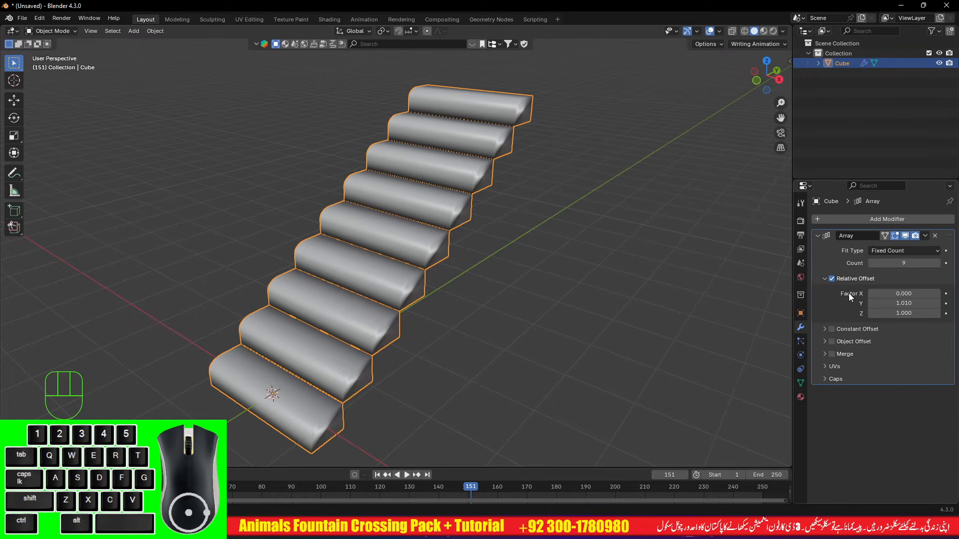
Add an Edge Split modifier to the staircase after its Array modifier to sharpen the step edges
click(869, 224)
click(869, 222)
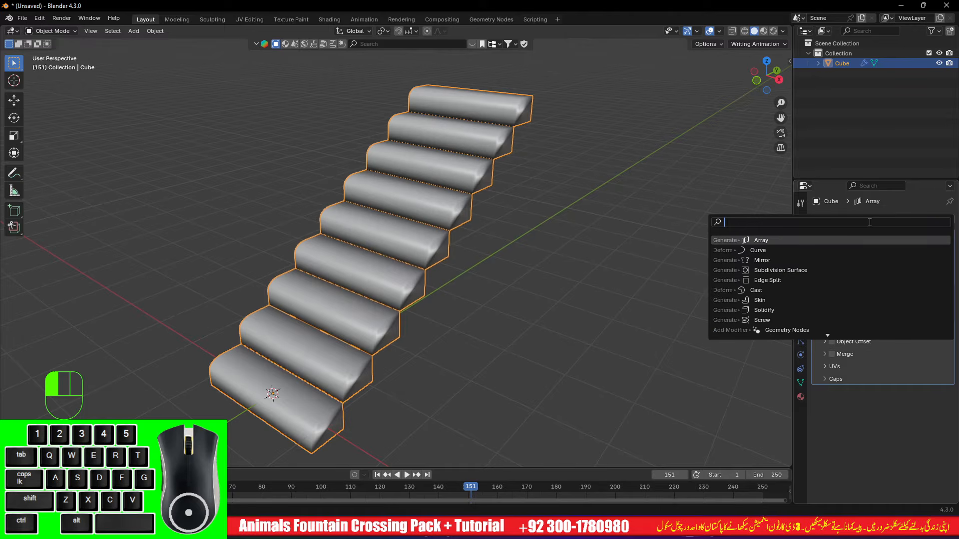
text(e)
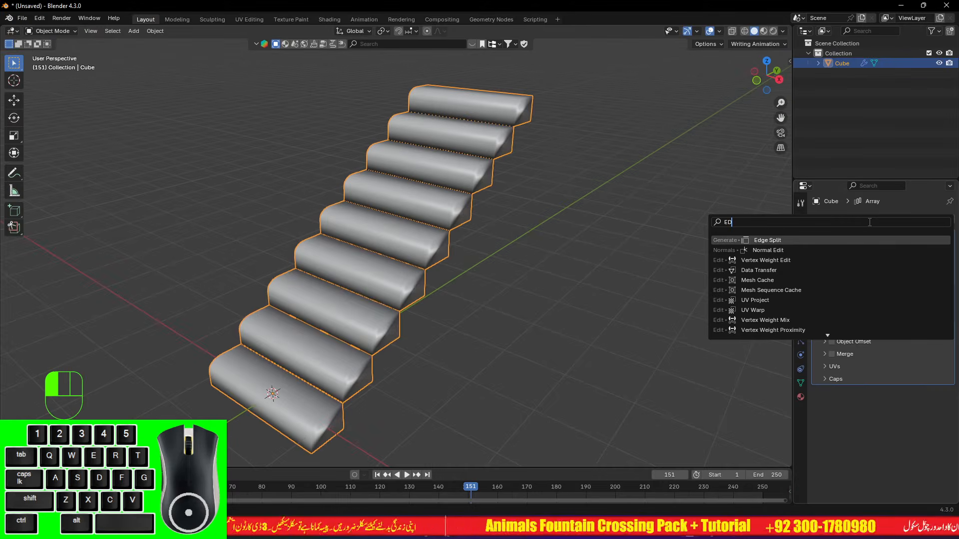
key(Return)
scroll(448, 225, up, 2)
scroll(449, 225, down, 4)
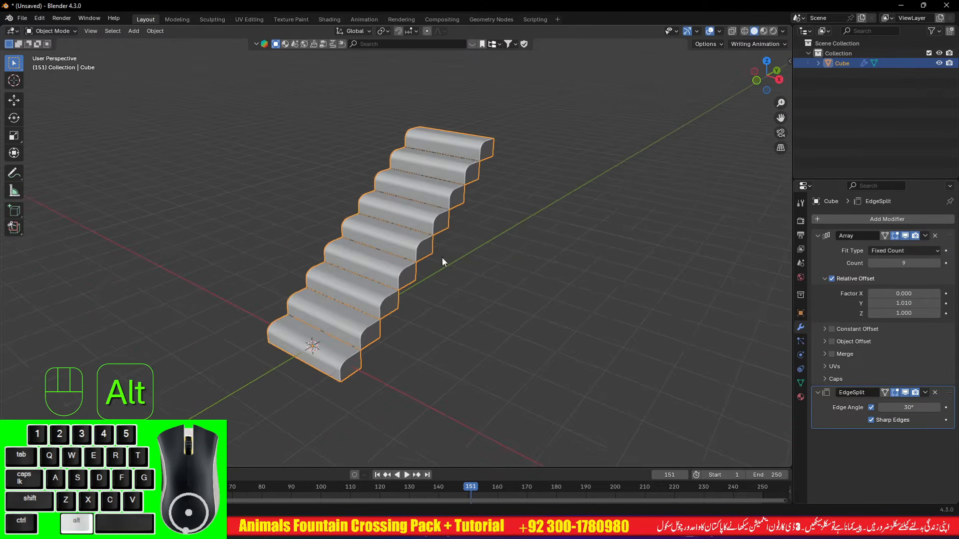
alt+drag(441, 257, 481, 265)
middle_drag(442, 316, 430, 280)
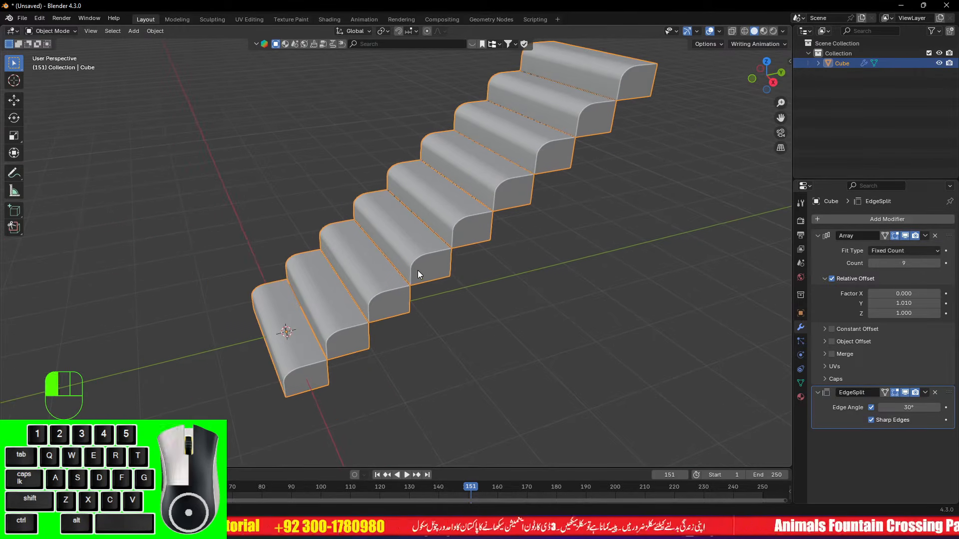
Add a new material to the staircase and split the viewport horizontally, making the lower area a Shader Editor
click(800, 397)
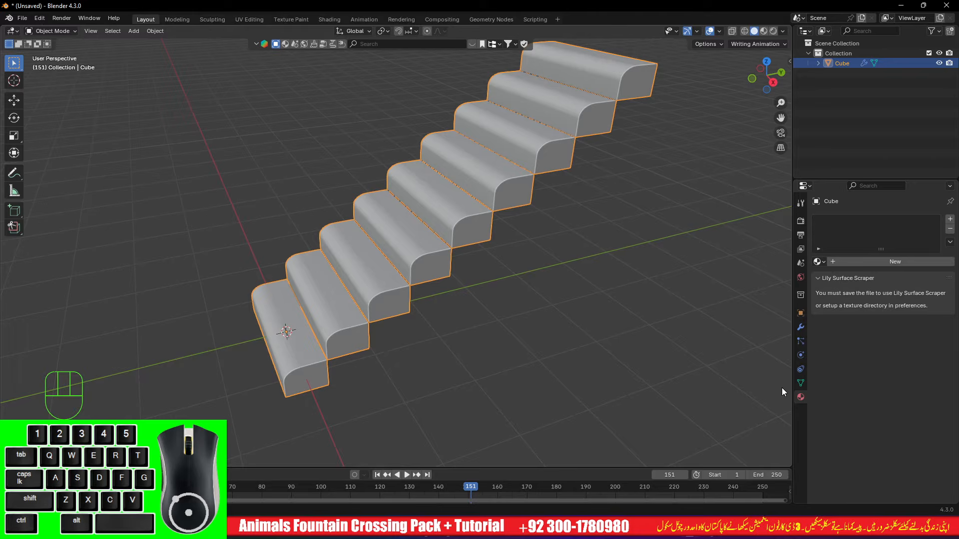
click(851, 262)
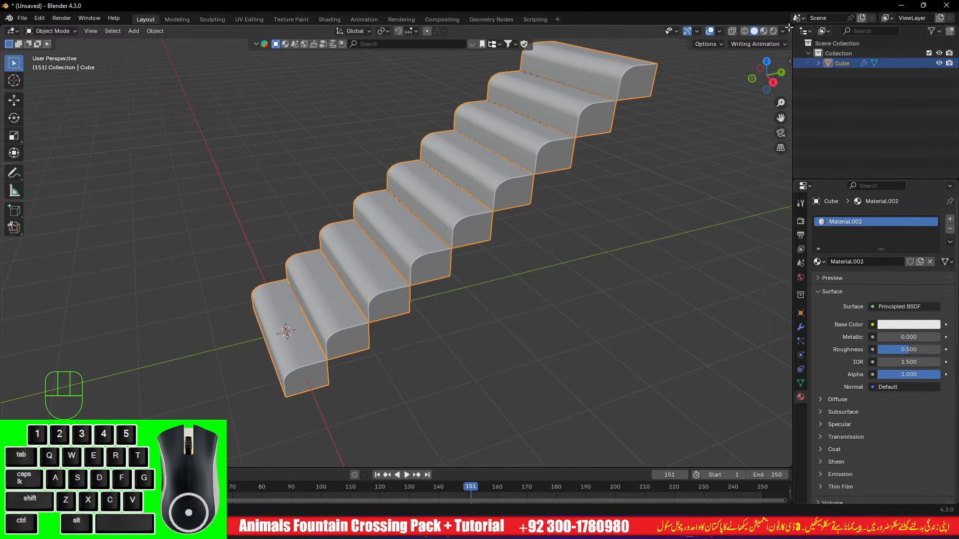
drag(788, 28, 739, 224)
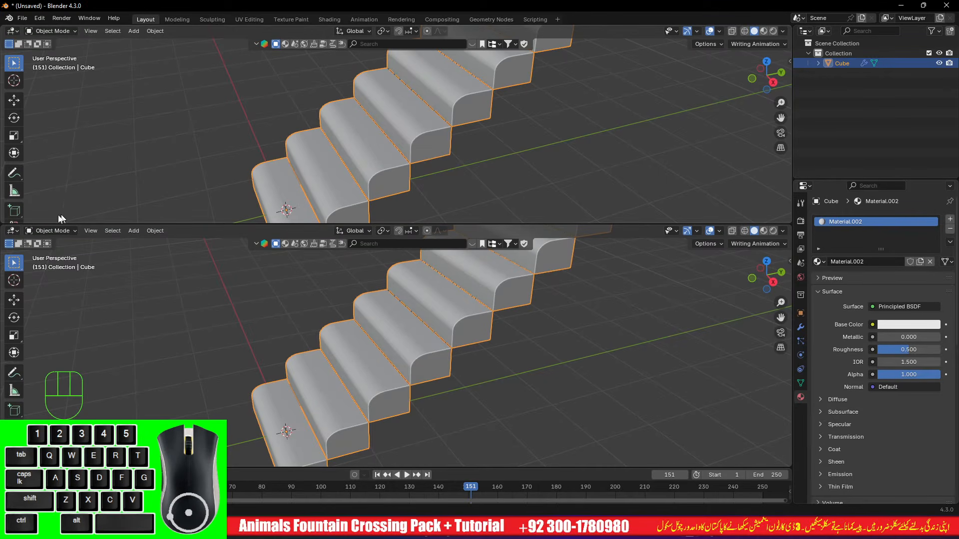
click(12, 231)
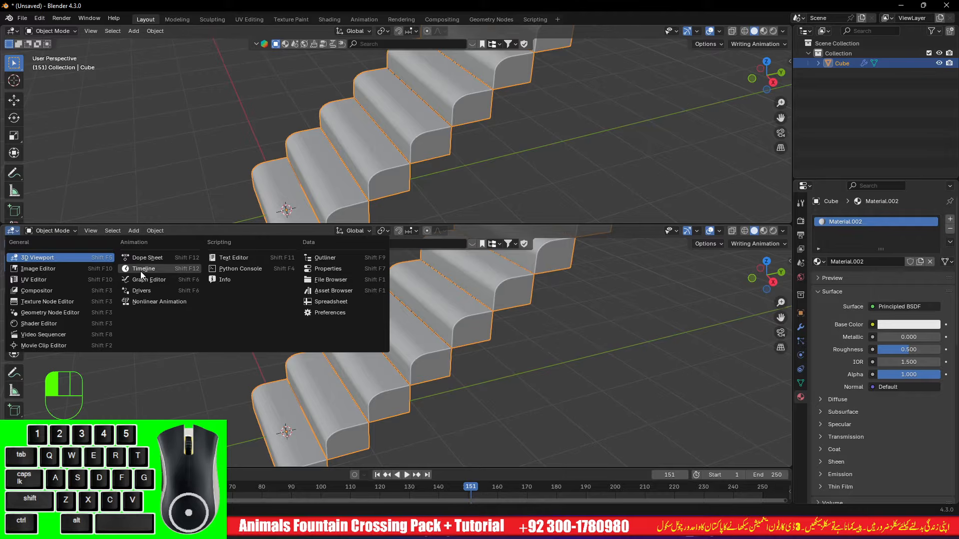
click(61, 321)
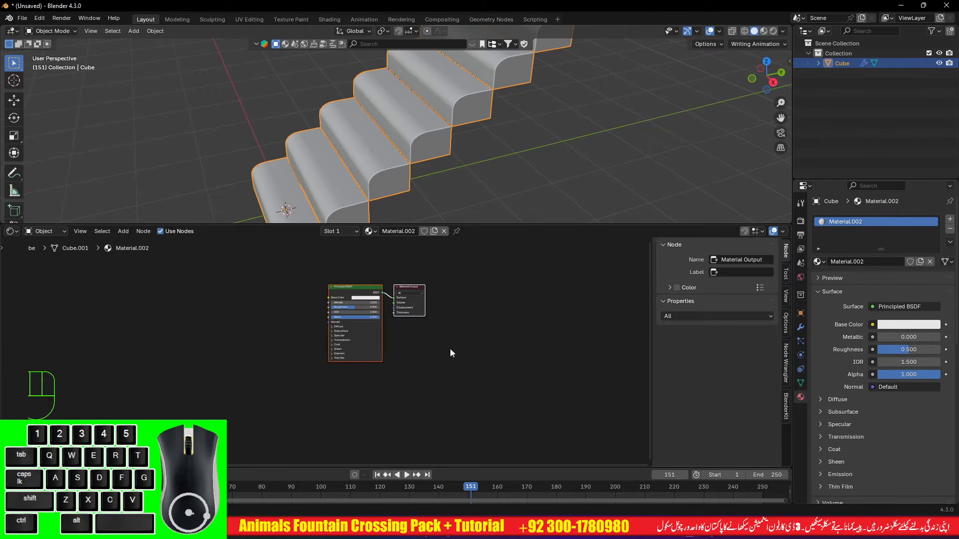
Delete both nodes of the staircase's new material and unlink the material from its slot
drag(451, 277, 325, 349)
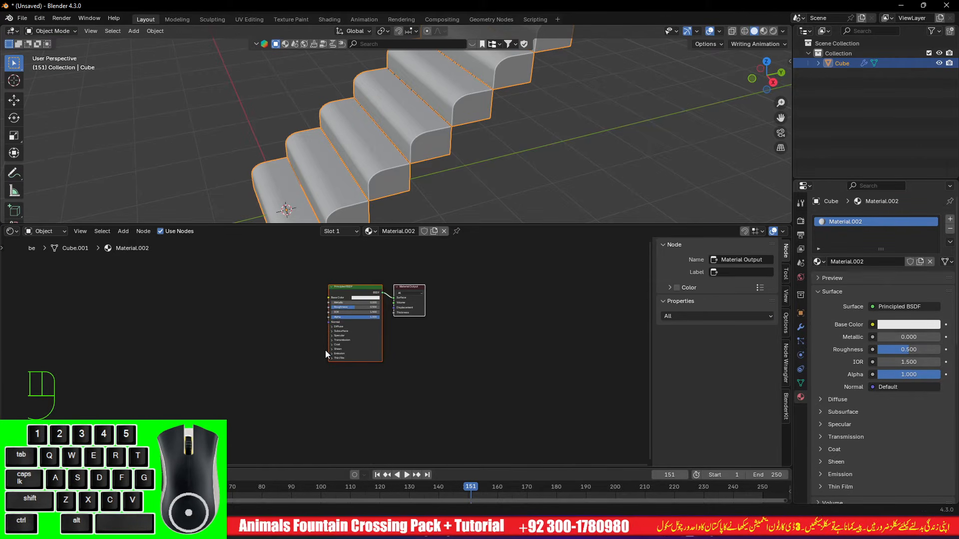
key(Delete)
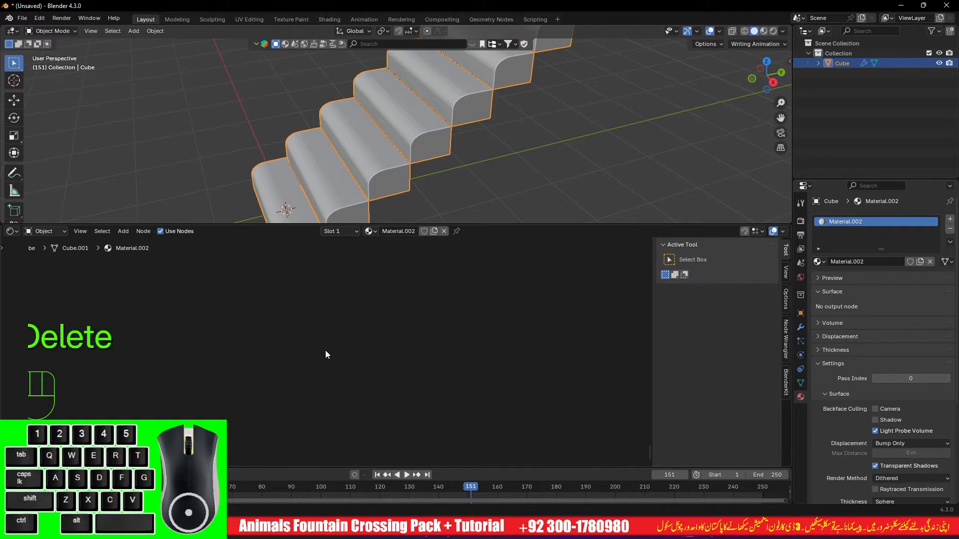
click(443, 231)
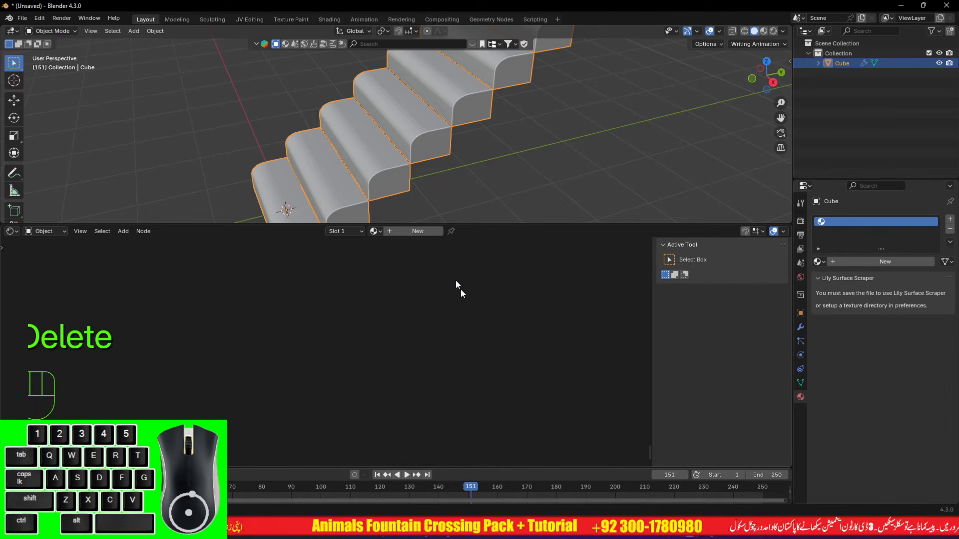
Switch the viewport to Material Preview and create a fresh material for the staircase, with the Shader Editor area enlarged upward
click(766, 30)
click(417, 231)
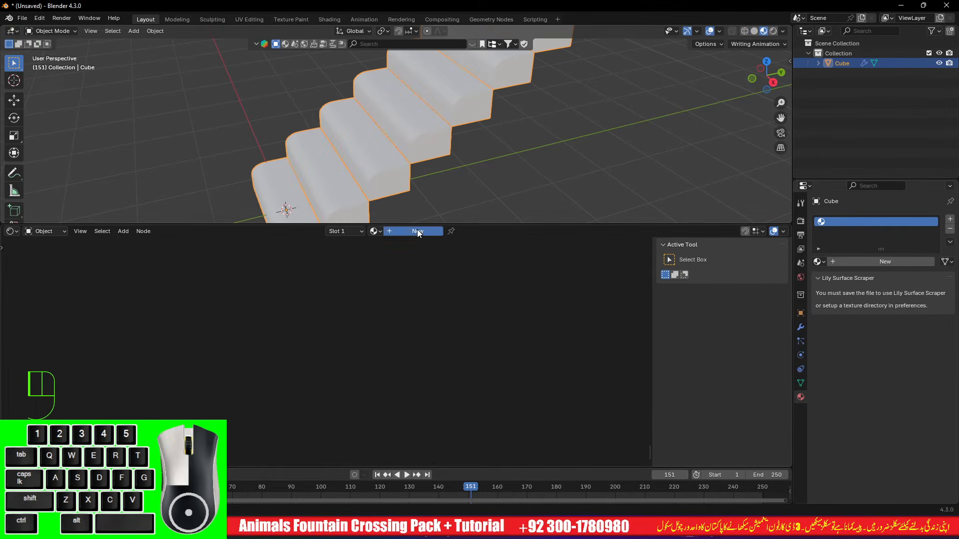
scroll(376, 234, up, 2)
scroll(399, 322, up, 2)
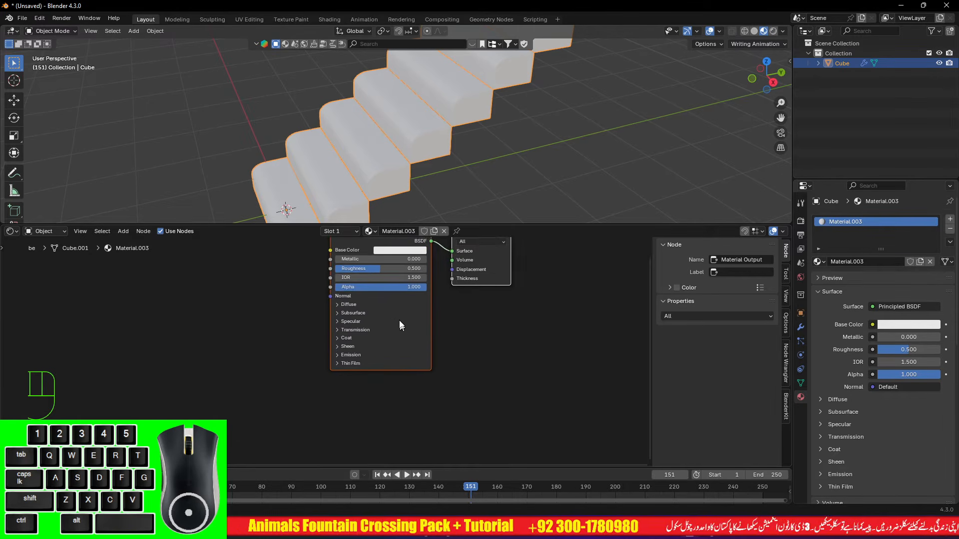
alt+shift+drag(399, 320, 409, 394)
scroll(389, 360, up, 2)
alt+shift+drag(402, 327, 369, 307)
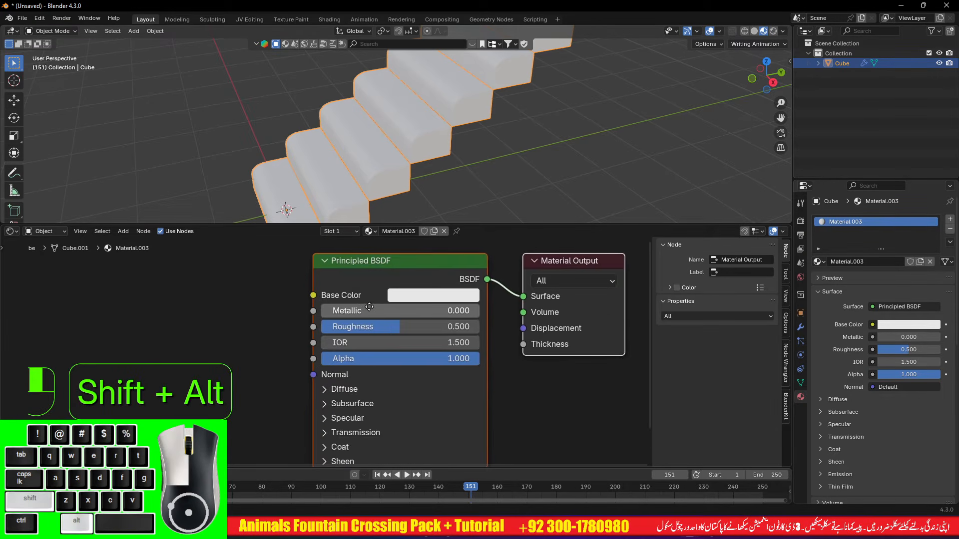
drag(459, 224, 429, 176)
scroll(405, 217, down, 1)
Try saturated red, orange-red and magenta as the staircase material's base color
click(393, 280)
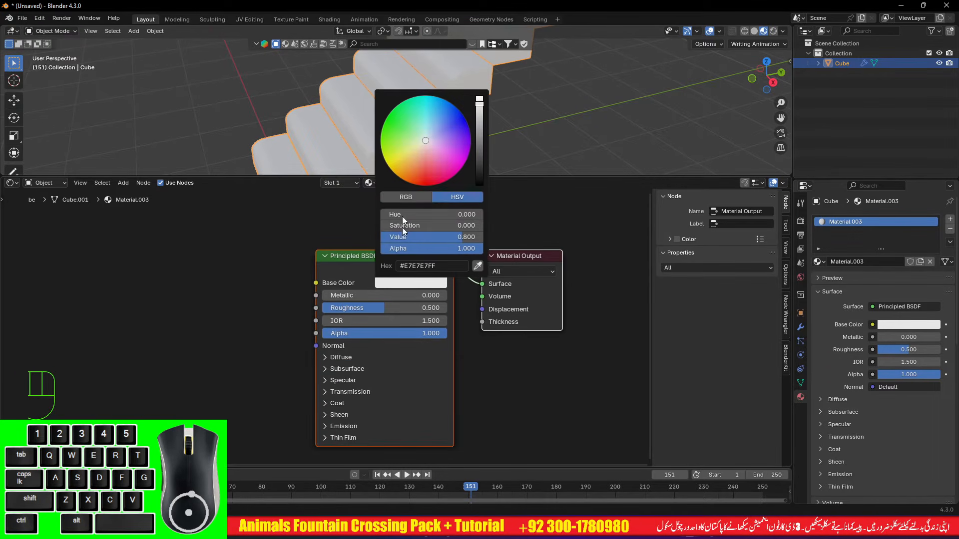
drag(403, 227, 449, 228)
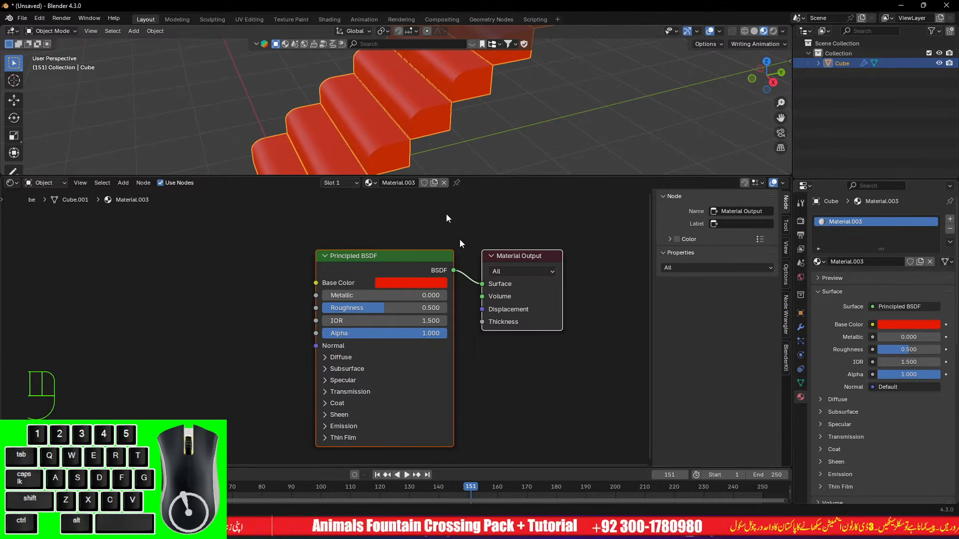
click(500, 131)
alt+drag(471, 130, 440, 126)
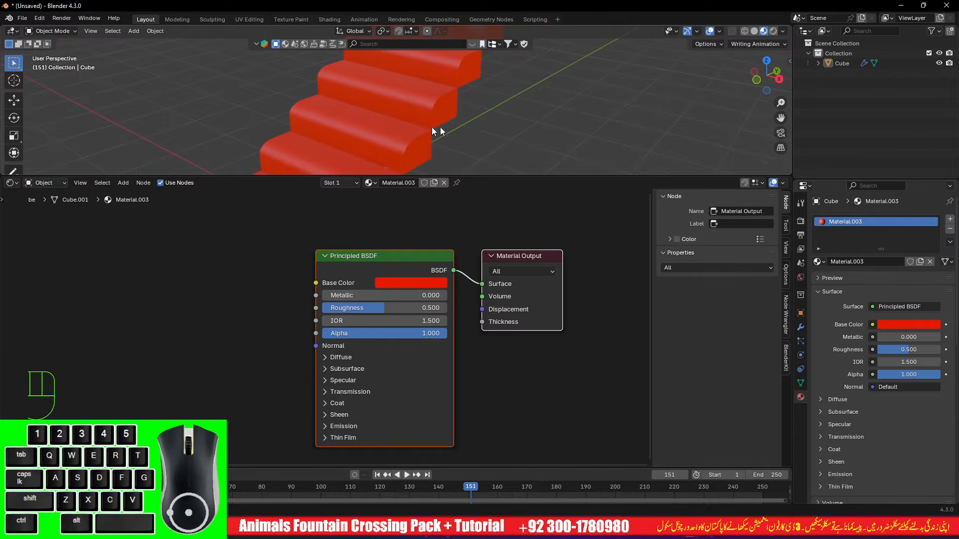
click(397, 283)
mouse_move(416, 173)
mouse_down()
mouse_move(430, 153)
mouse_move(415, 147)
mouse_move(402, 177)
mouse_move(415, 185)
mouse_up()
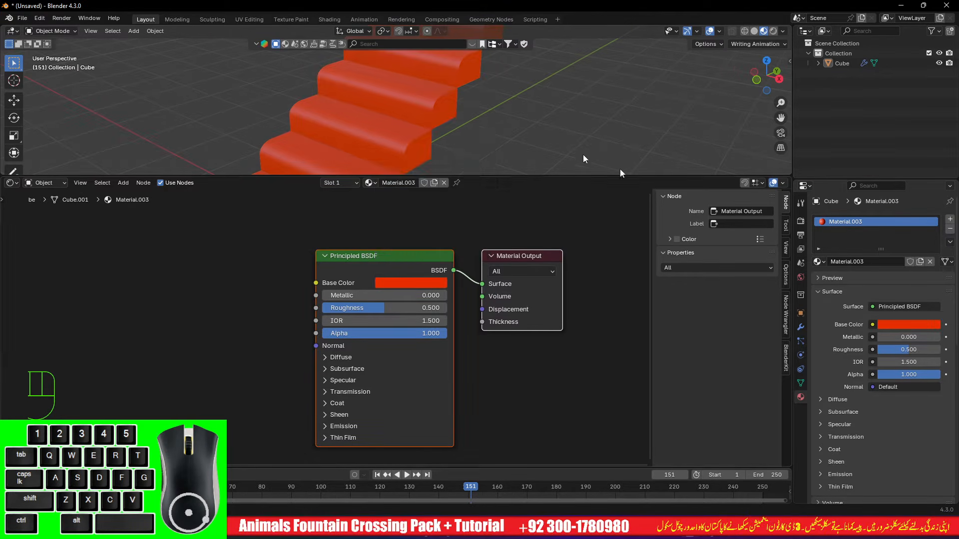
scroll(457, 148, up, 2)
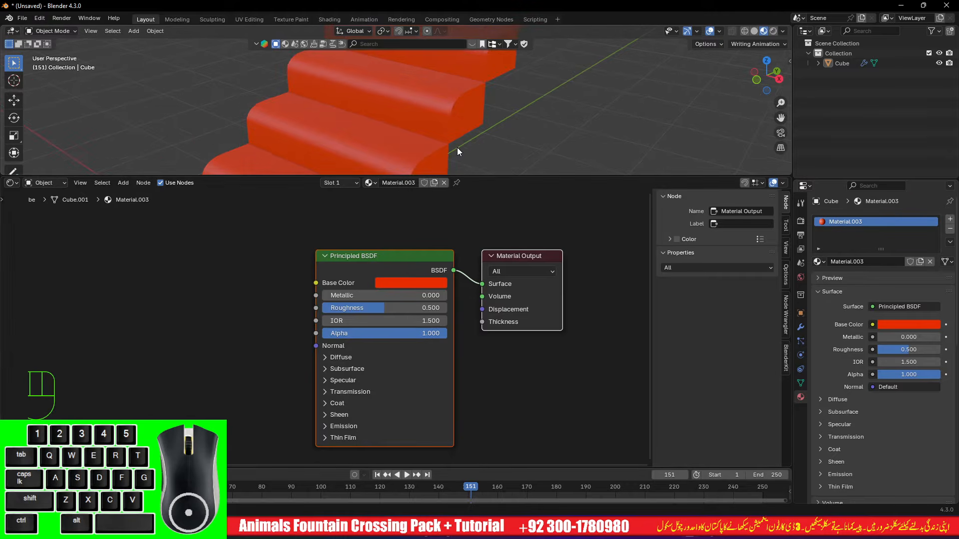
click(401, 283)
mouse_move(421, 154)
mouse_down()
mouse_move(450, 165)
mouse_move(423, 175)
mouse_move(459, 156)
mouse_up()
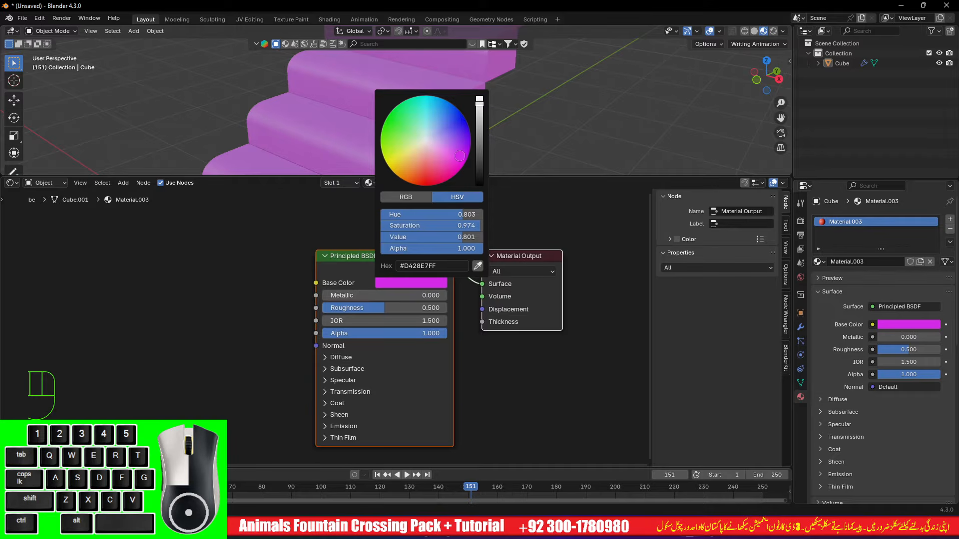
Set the Principled BSDF's roughness to 0.159 and metallic to 0.027, and make the base color red #E71513
scroll(369, 343, up, 3)
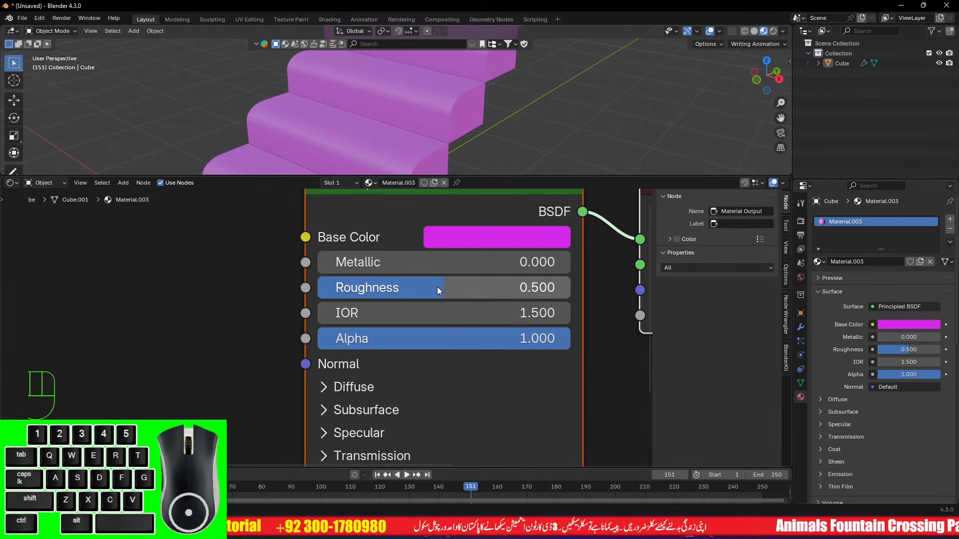
drag(438, 285, 409, 263)
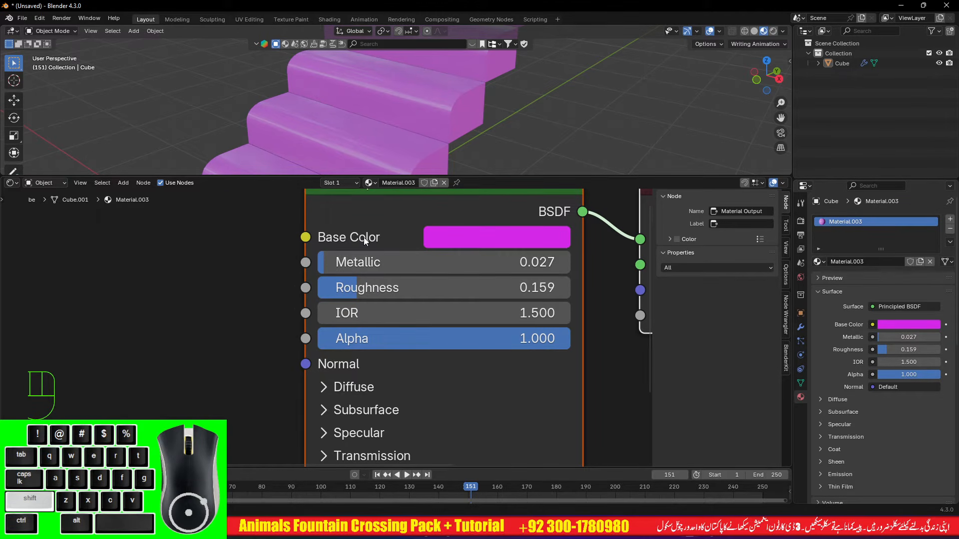
click(469, 232)
drag(499, 256, 526, 323)
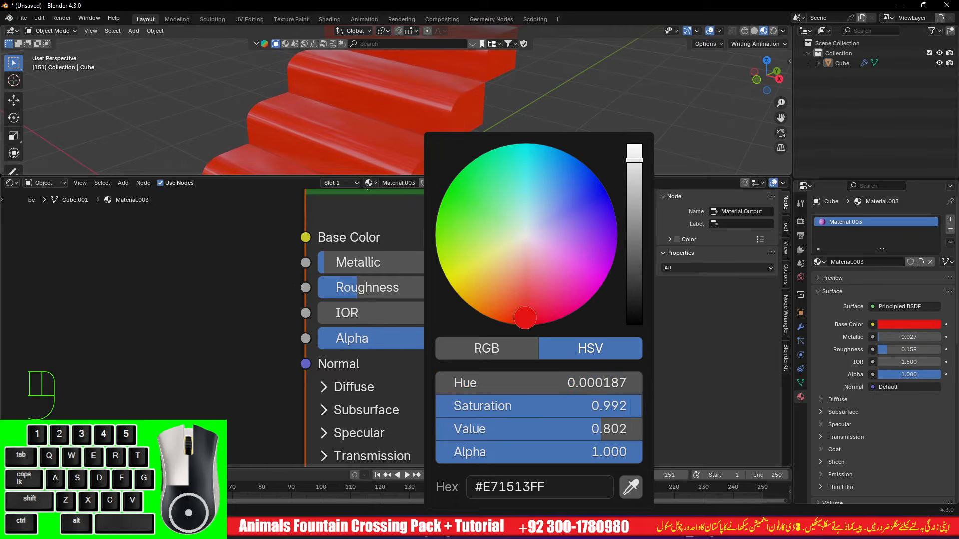
scroll(373, 143, down, 3)
alt+shift+drag(376, 145, 380, 113)
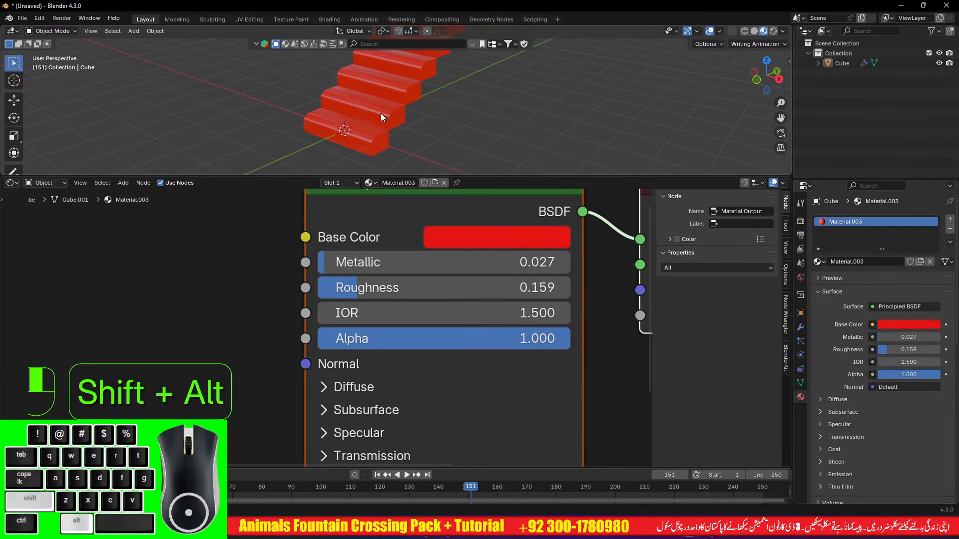
Expand the Principled BSDF's Specular settings and raise the IOR Level to 0.700
click(339, 433)
scroll(436, 407, down, 1)
scroll(440, 407, up, 2)
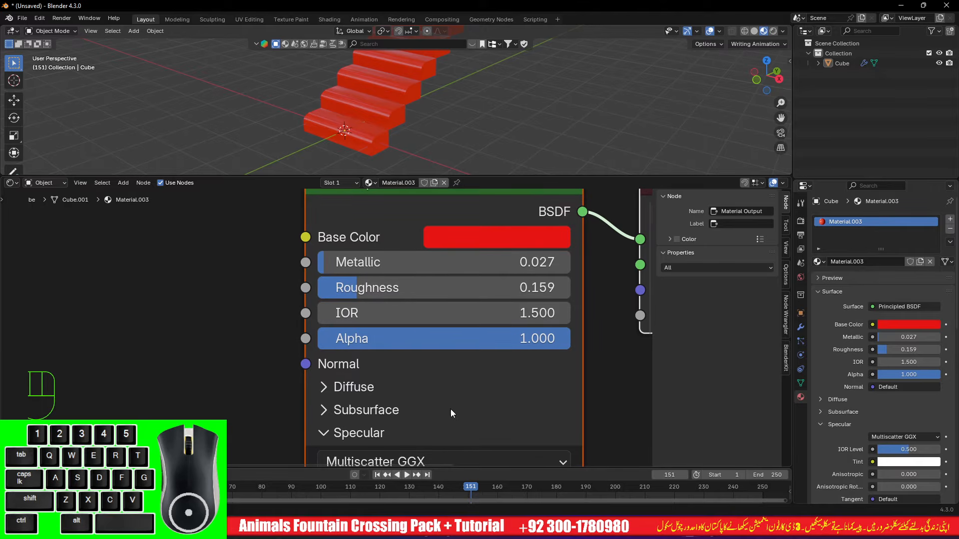
alt+shift+drag(447, 416, 445, 277)
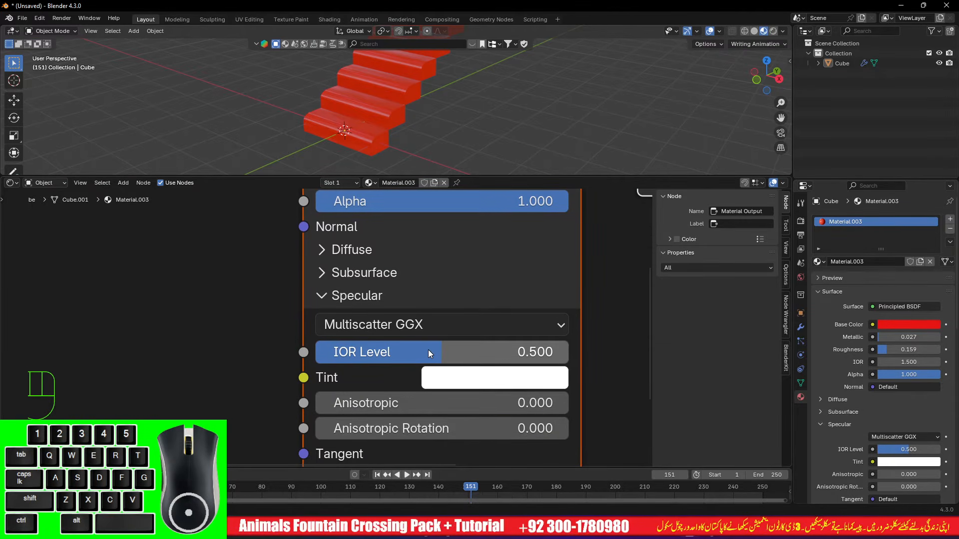
drag(432, 351, 492, 351)
scroll(367, 124, up, 5)
click(630, 266)
scroll(468, 155, down, 2)
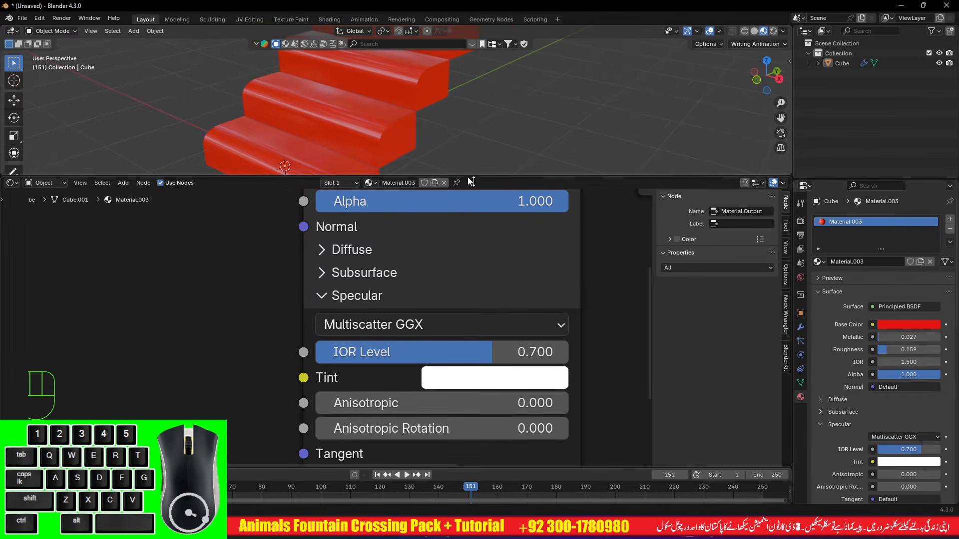
Narrow the red staircase along the X axis in front view to about 70% of its width
drag(477, 176, 464, 347)
scroll(434, 241, down, 5)
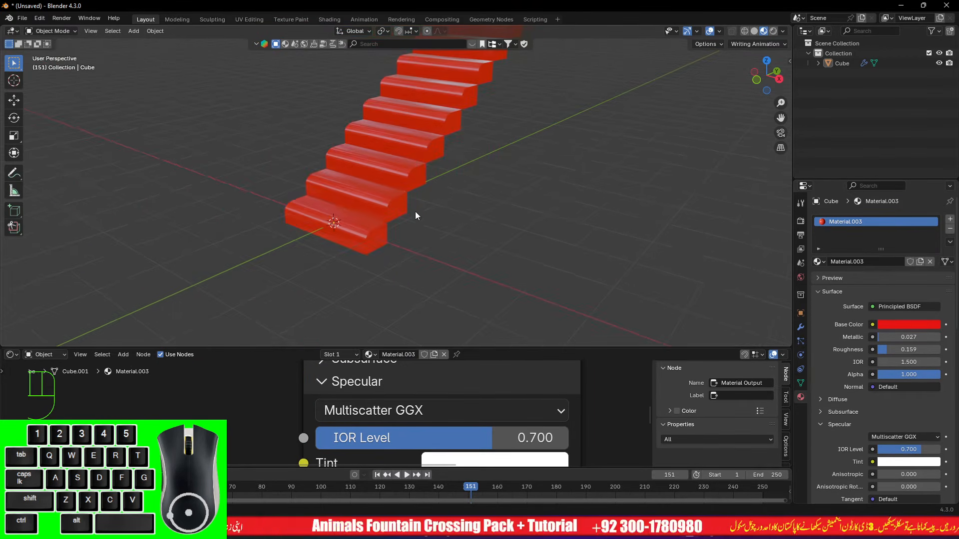
alt+drag(407, 206, 391, 188)
click(391, 188)
key(1)
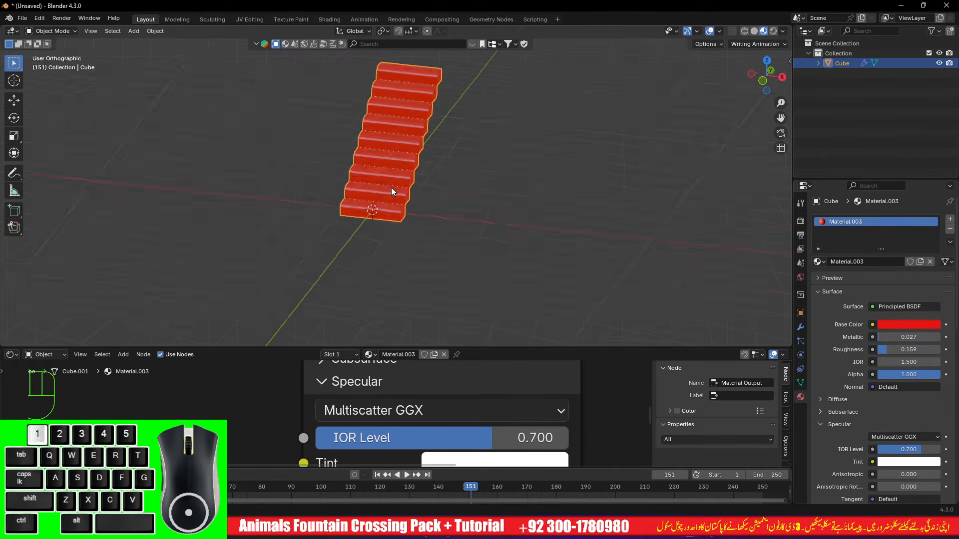
key(s)
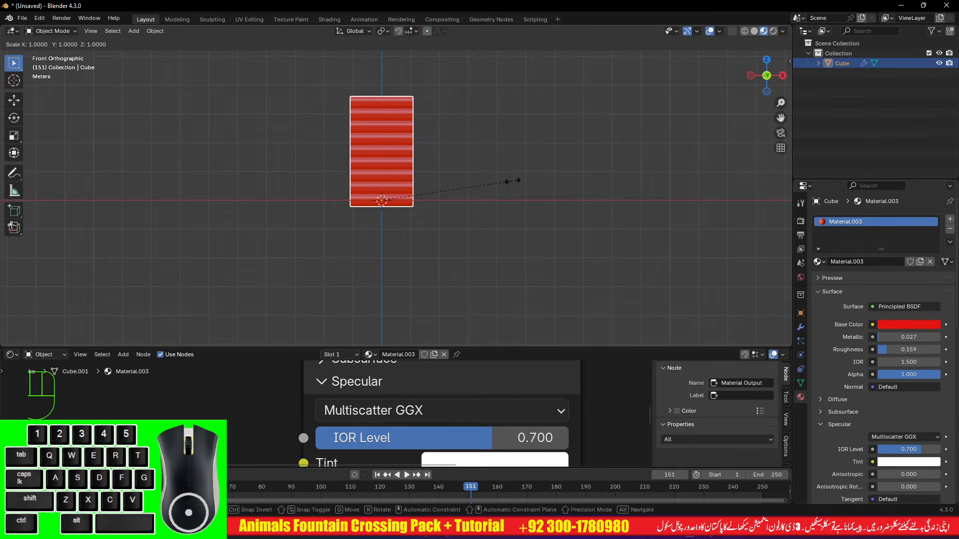
key(x)
click(491, 181)
key(s)
key(x)
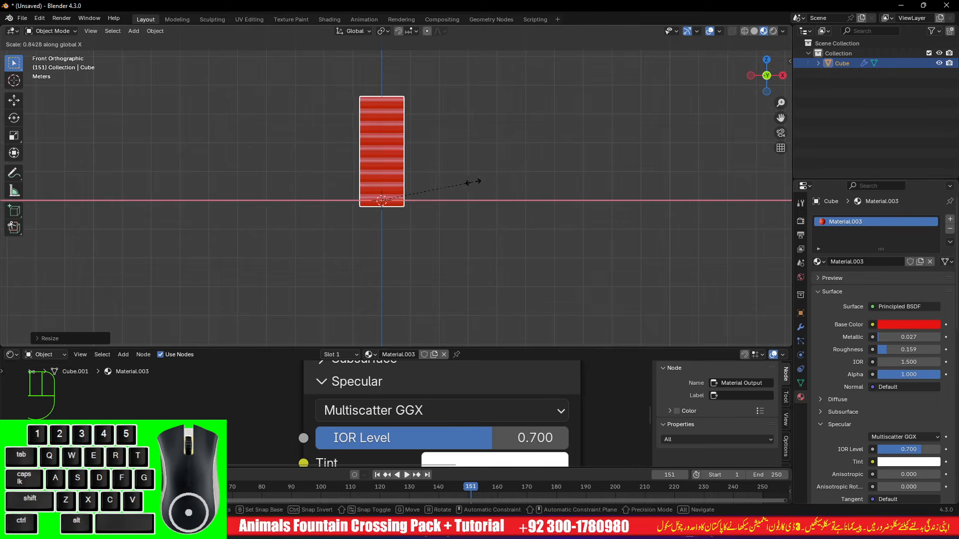
click(471, 182)
Duplicate the staircase along X just beside the original and repeat the duplication twice to form four adjacent columns
key(shift+d)
key(x)
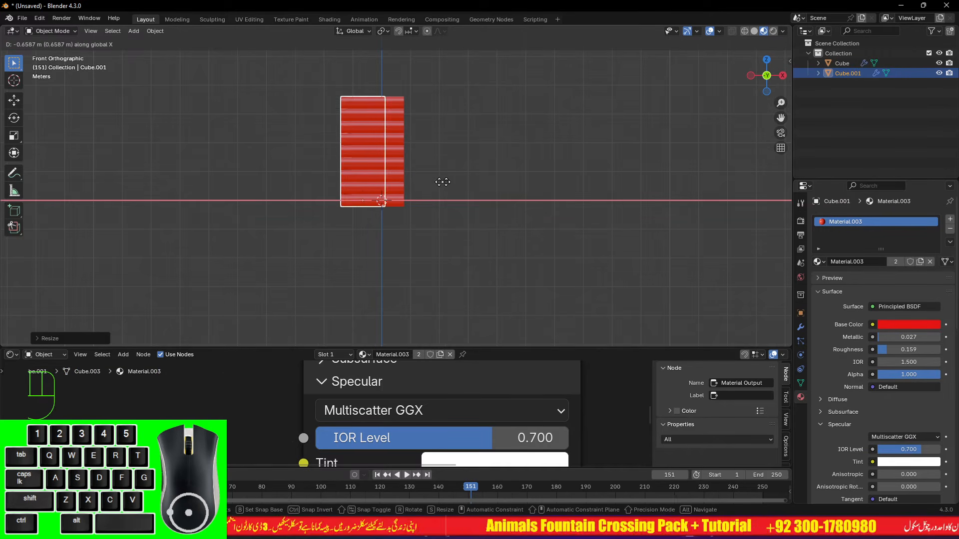
click(425, 181)
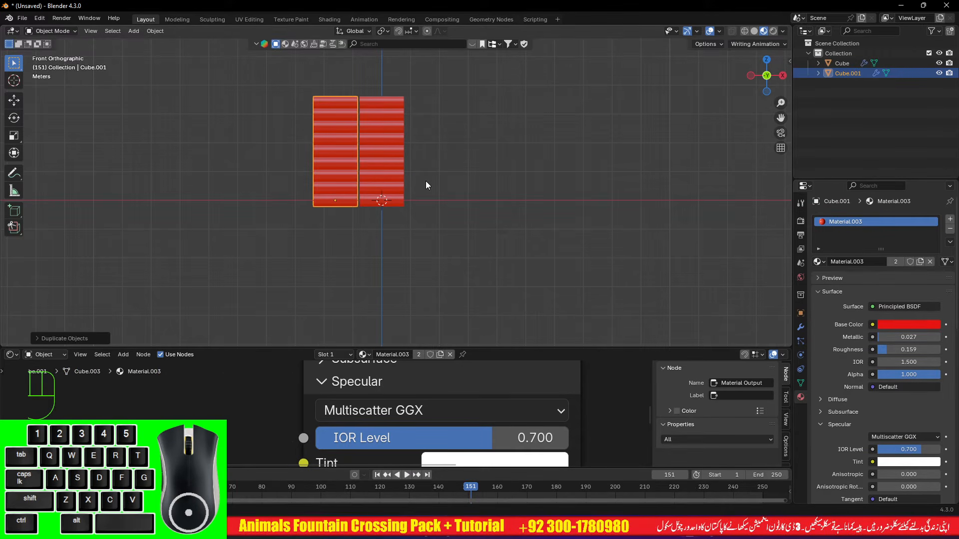
key(shift+r)
key(shift+r)
Remove the red material from the column next to the original staircase and give it a new material
alt+drag(408, 161, 762, 261)
click(344, 154)
scroll(344, 154, up, 5)
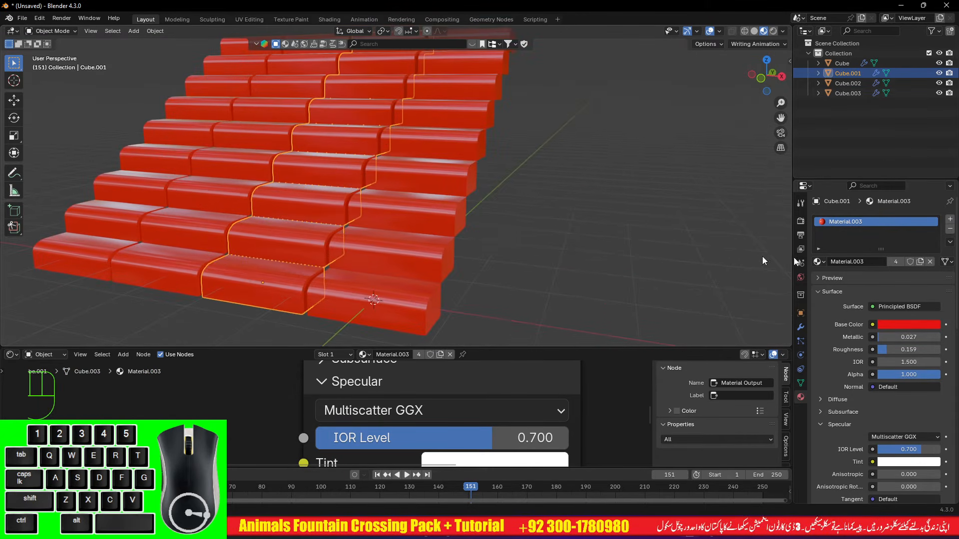
click(949, 230)
click(890, 261)
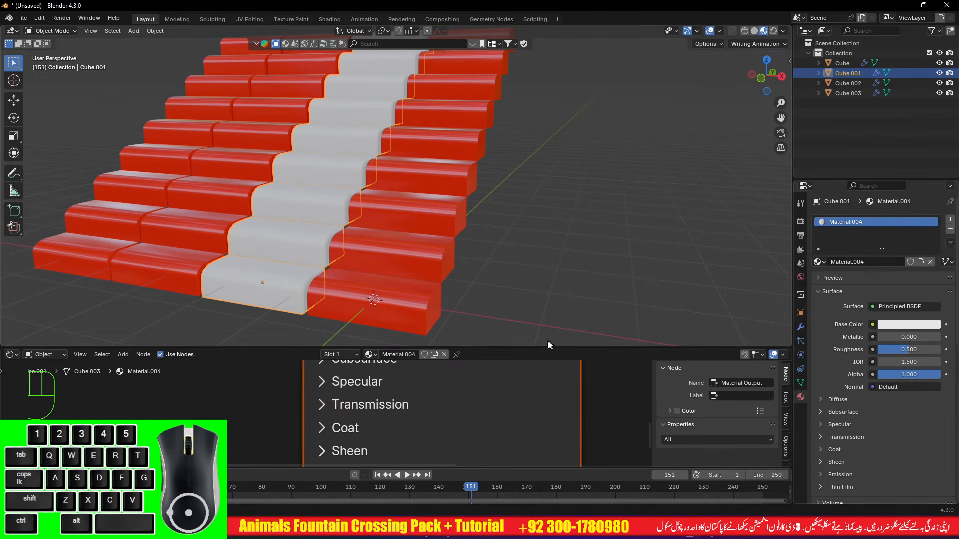
Set the second column's base color to yellow #E7CF3C after trying blue, and its roughness to 0.214
drag(548, 347, 555, 214)
scroll(409, 310, down, 5)
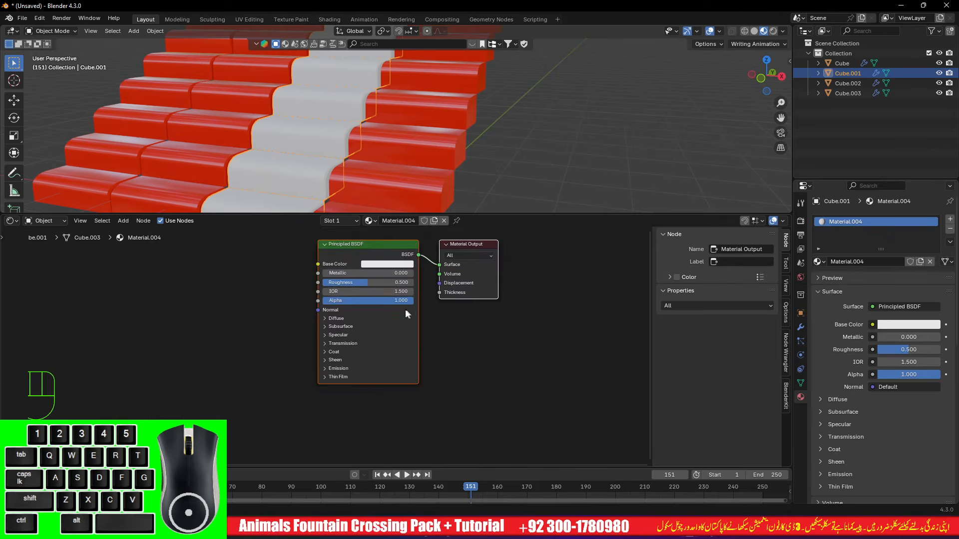
scroll(384, 294, up, 2)
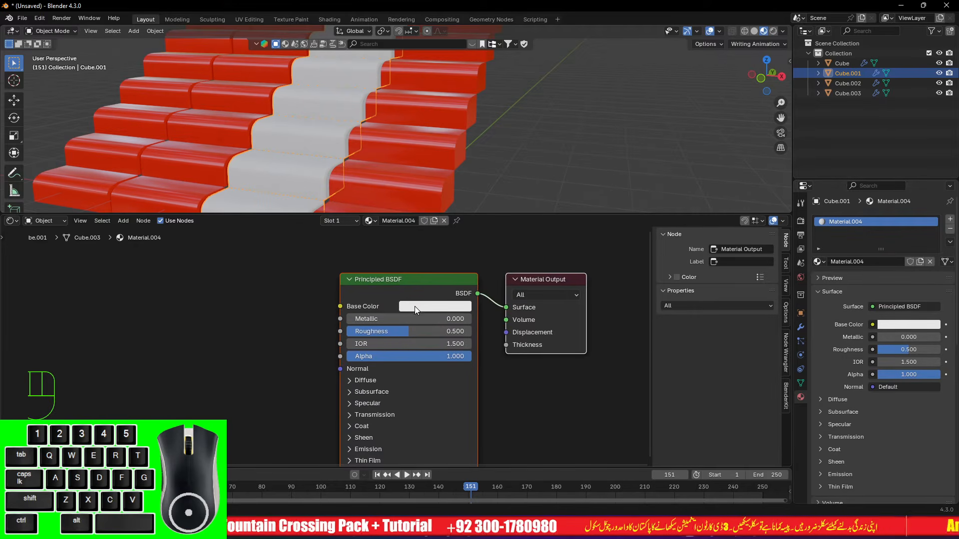
click(414, 306)
drag(451, 166, 482, 133)
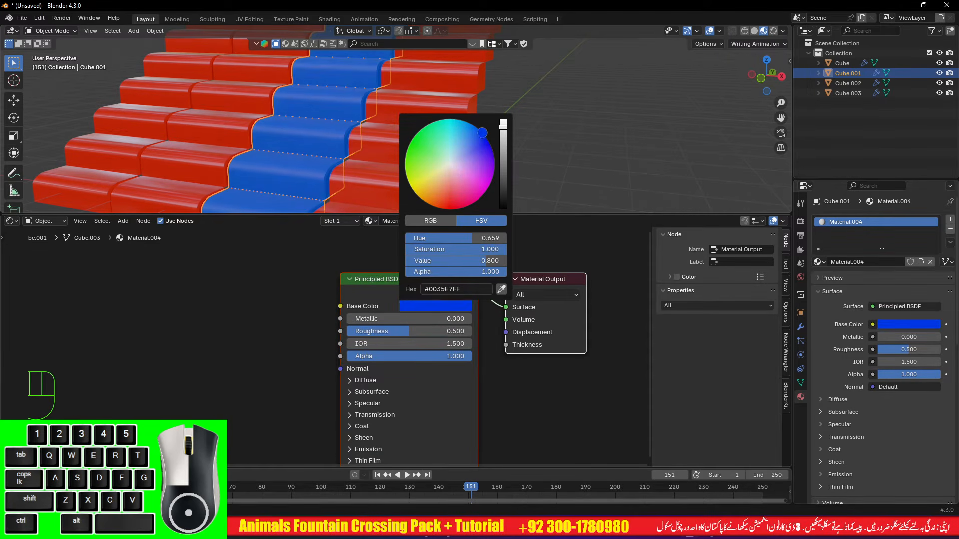
click(450, 306)
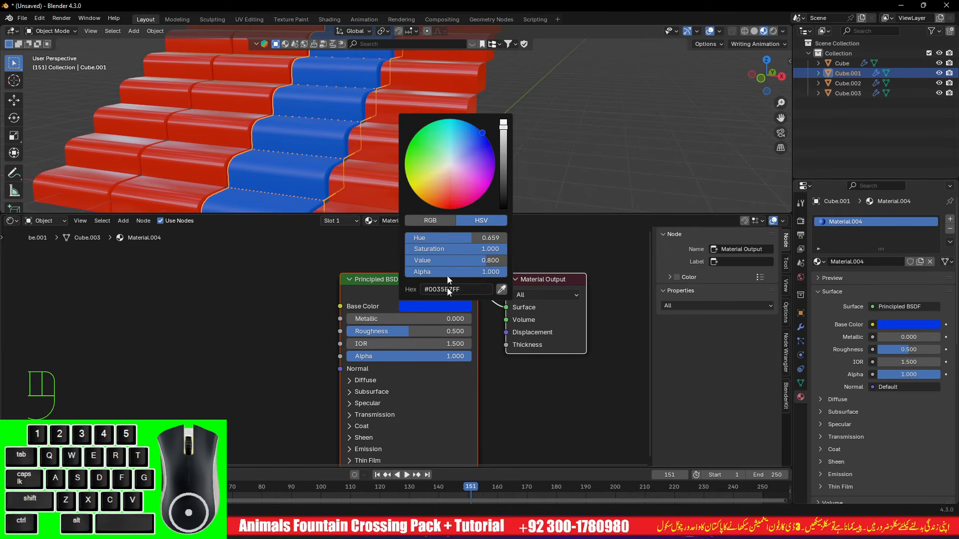
mouse_move(424, 180)
mouse_down()
mouse_move(433, 178)
mouse_move(424, 184)
mouse_up()
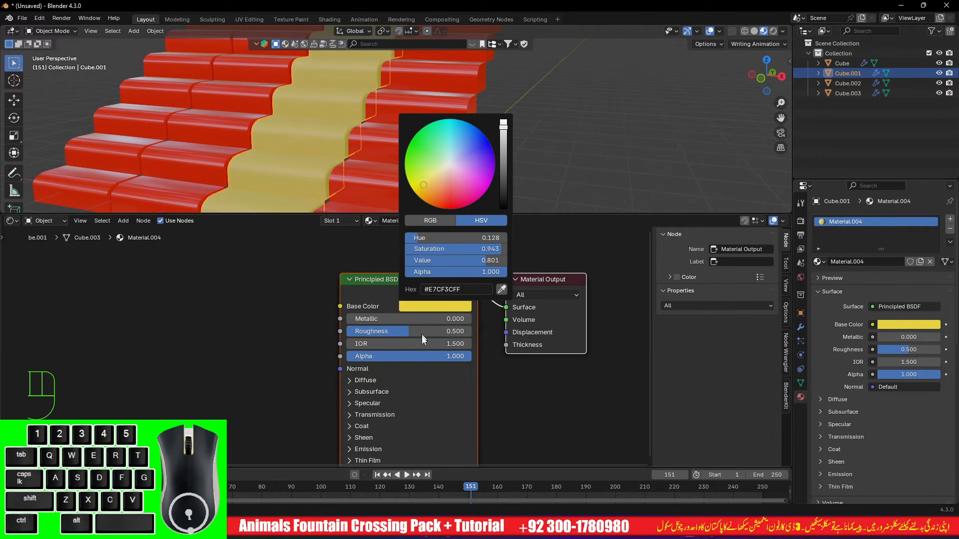
drag(410, 331, 373, 331)
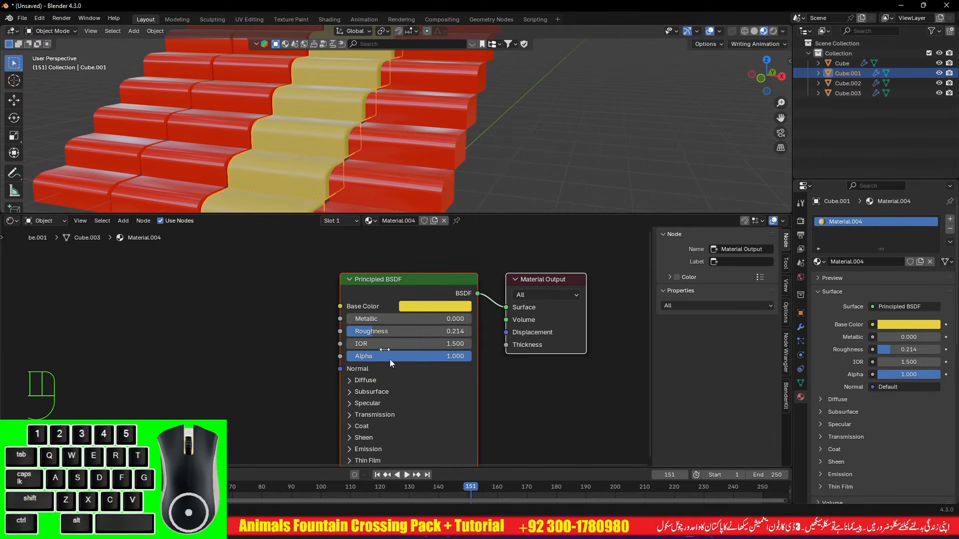
Try a Random Walk subsurface weight of 0.250 on the yellow column's material
click(349, 392)
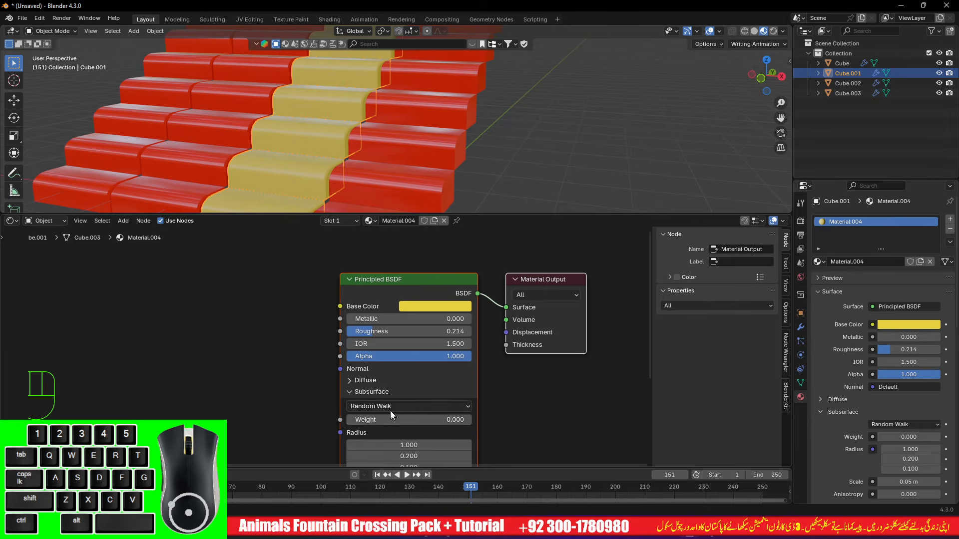
drag(376, 420, 407, 420)
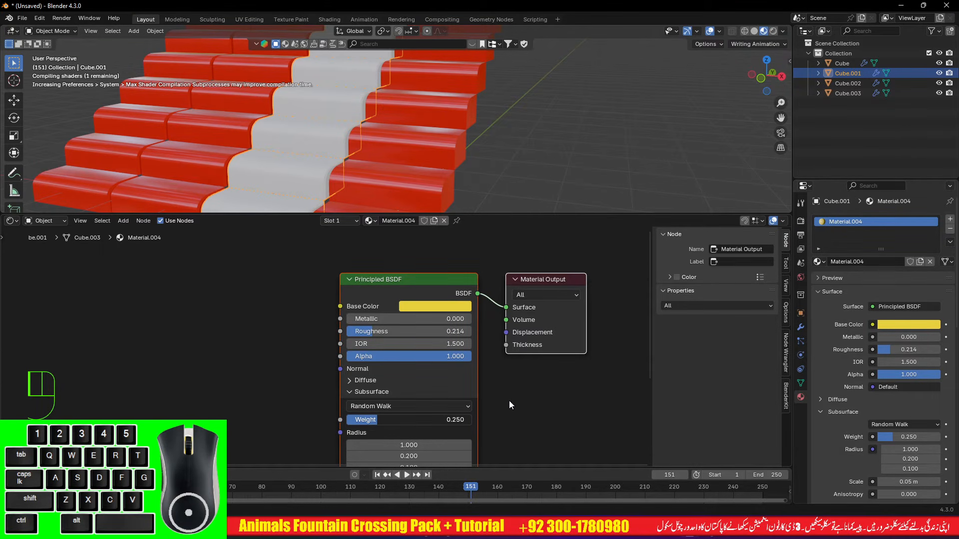
key(ctrl+z)
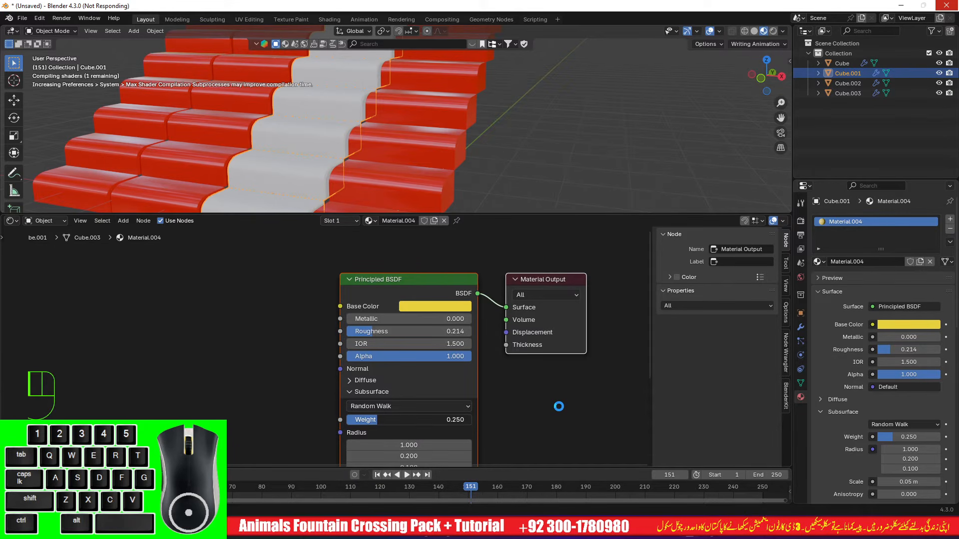
key(ctrl+z)
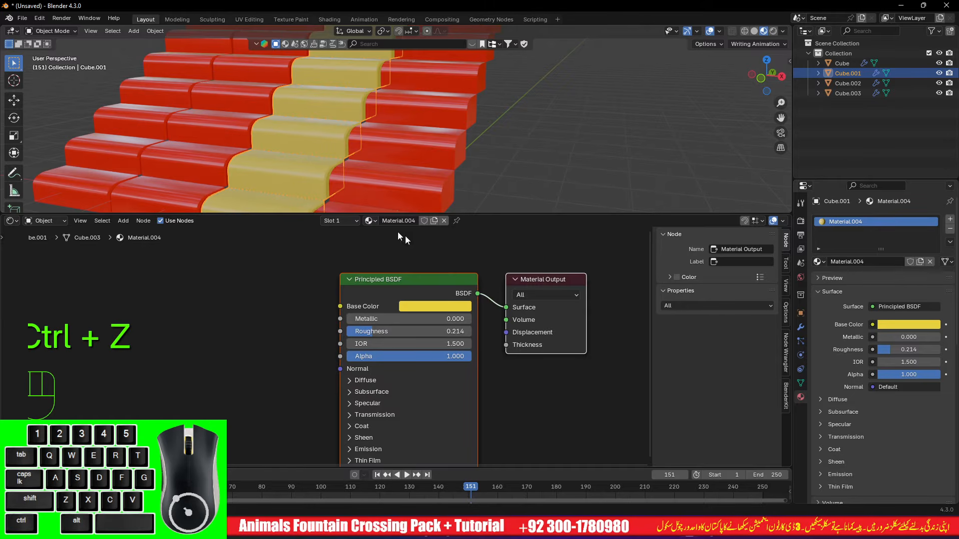
Replace the third column's red material with a new violet-blue one and set its roughness to 0.073
scroll(328, 159, down, 2)
shift+middle_drag(308, 122, 327, 143)
click(326, 143)
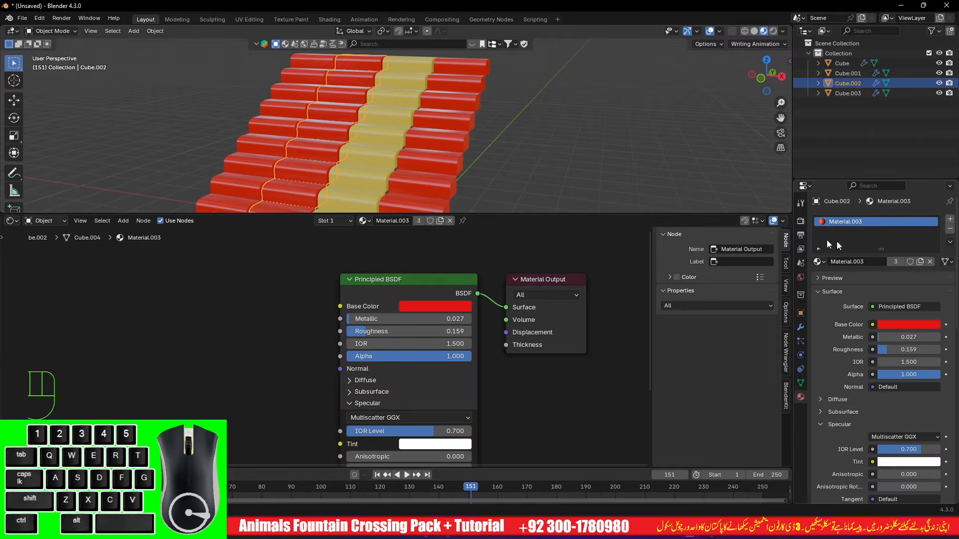
click(930, 261)
click(888, 264)
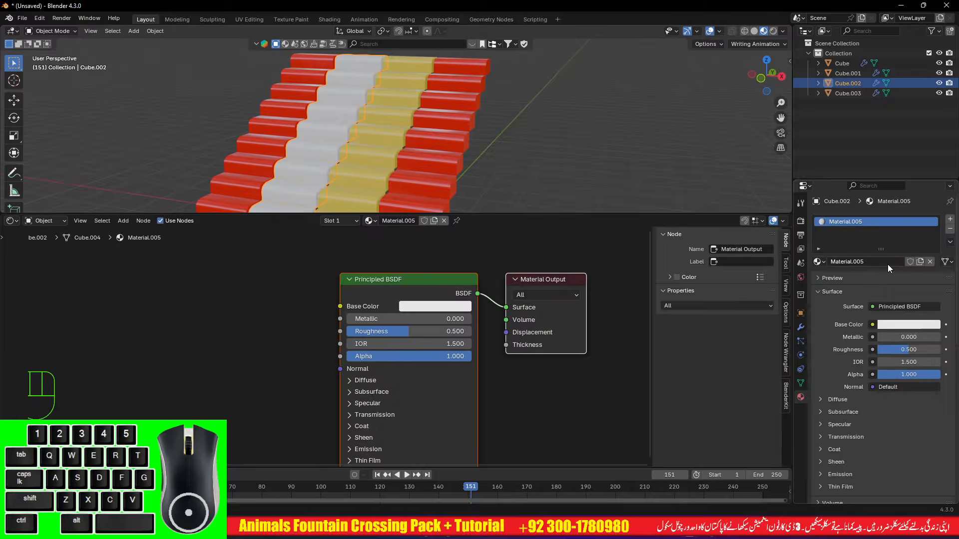
click(897, 328)
drag(887, 201, 909, 189)
drag(387, 331, 335, 332)
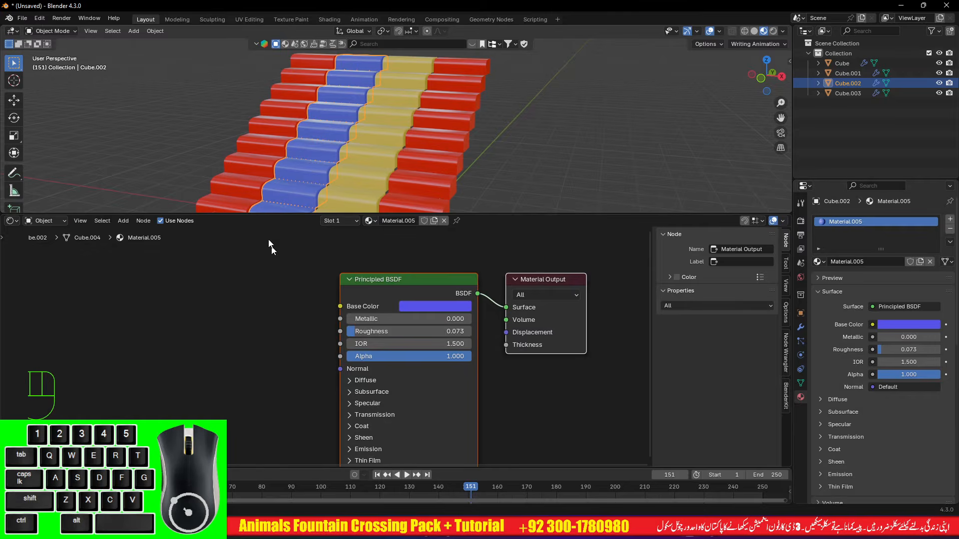
Replace the outermost fourth column's red material with a new bright green one and enlarge the 3D viewport again
click(239, 170)
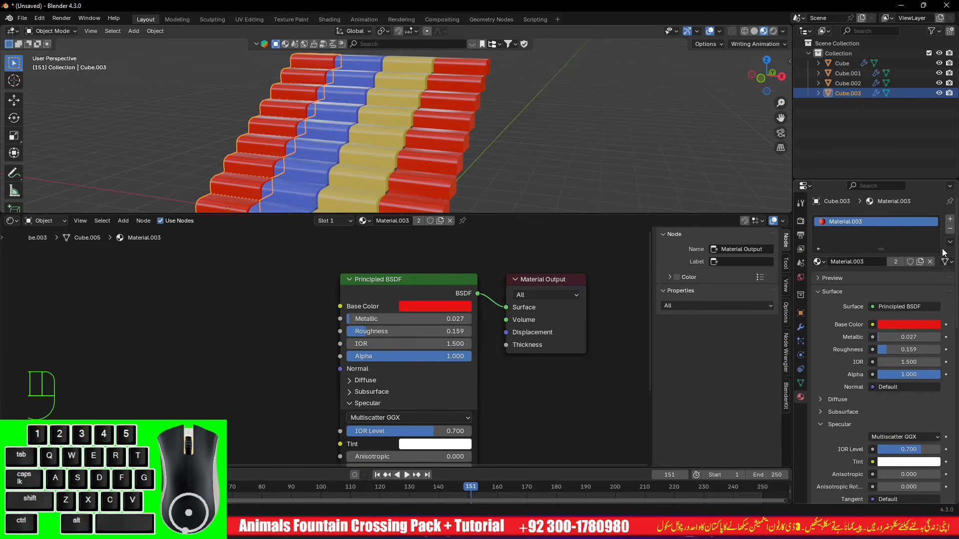
click(950, 229)
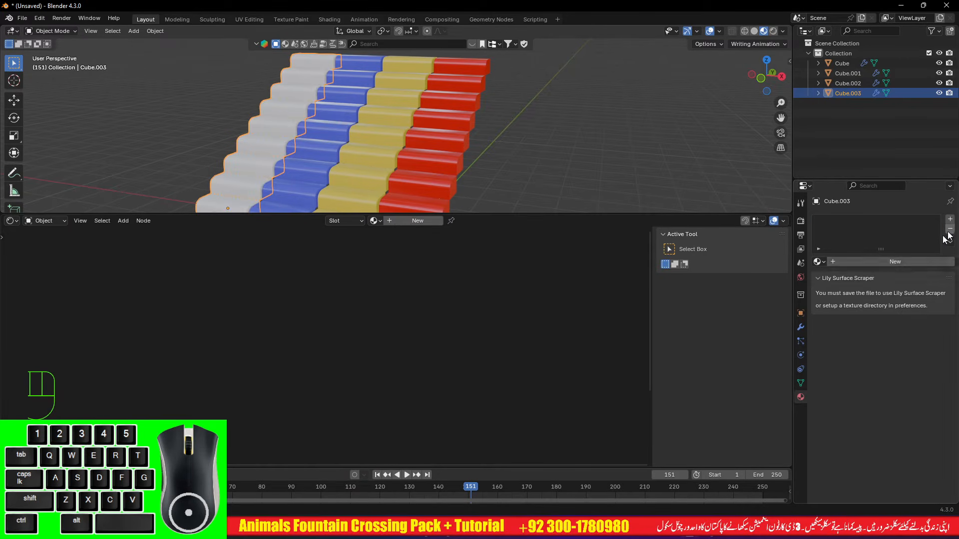
click(873, 262)
click(883, 322)
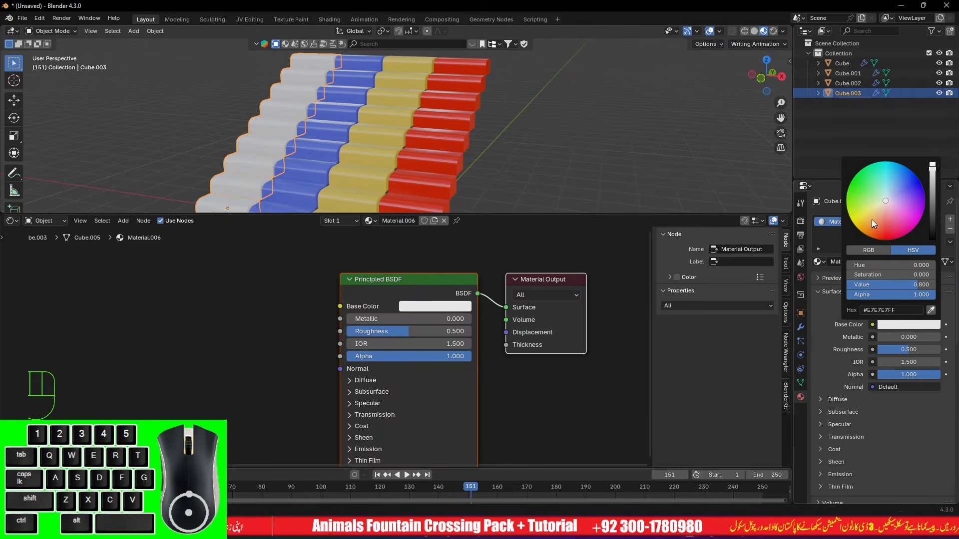
drag(871, 220, 846, 194)
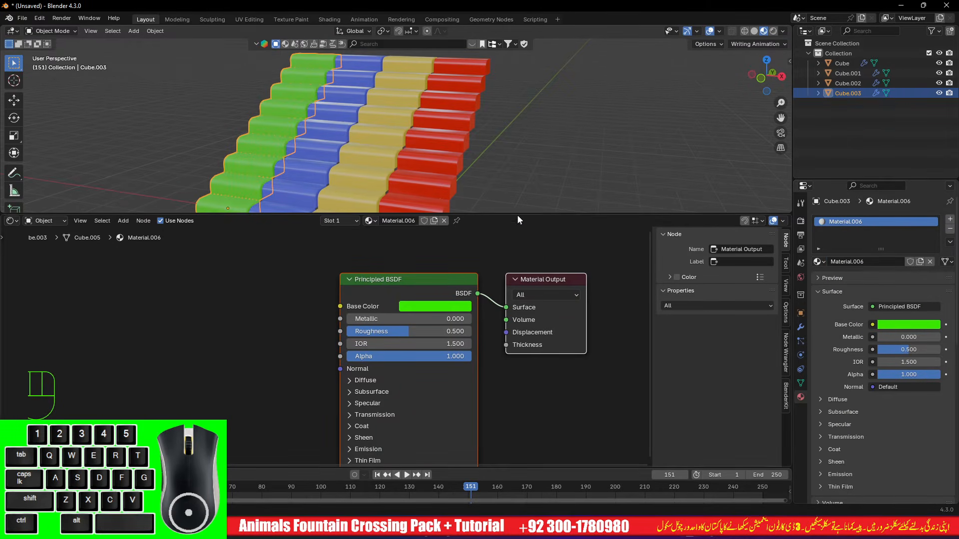
drag(520, 214, 499, 352)
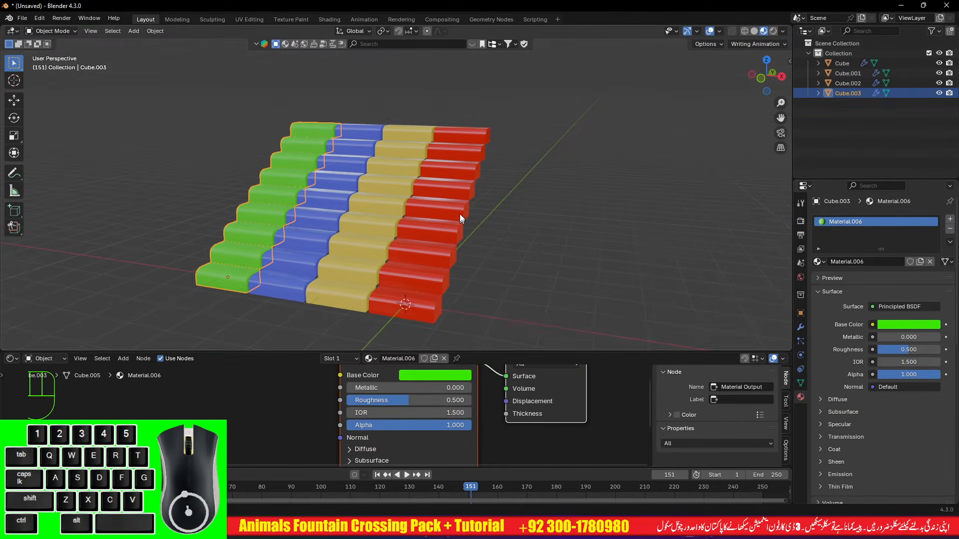
alt+drag(484, 215, 446, 226)
click(504, 178)
alt+drag(550, 199, 484, 191)
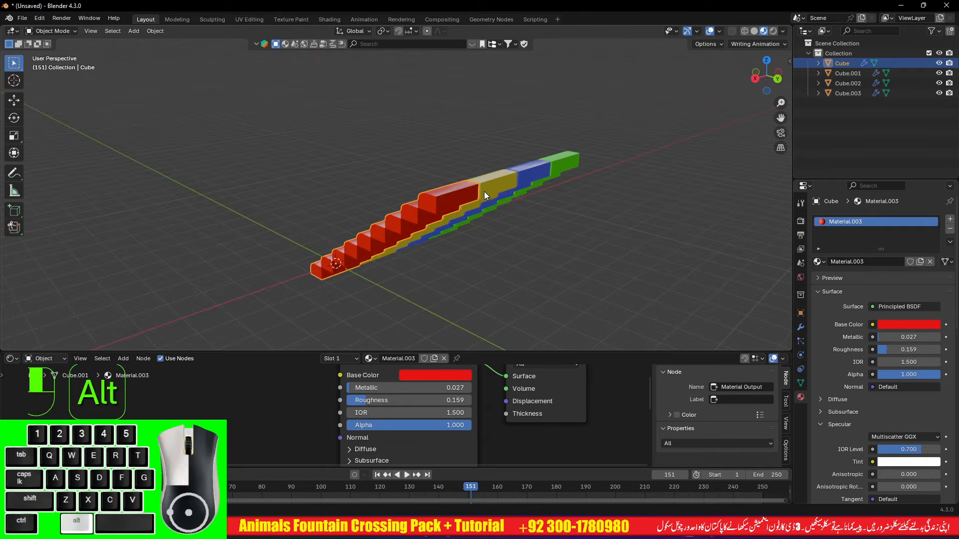
scroll(483, 206, down, 3)
key(3)
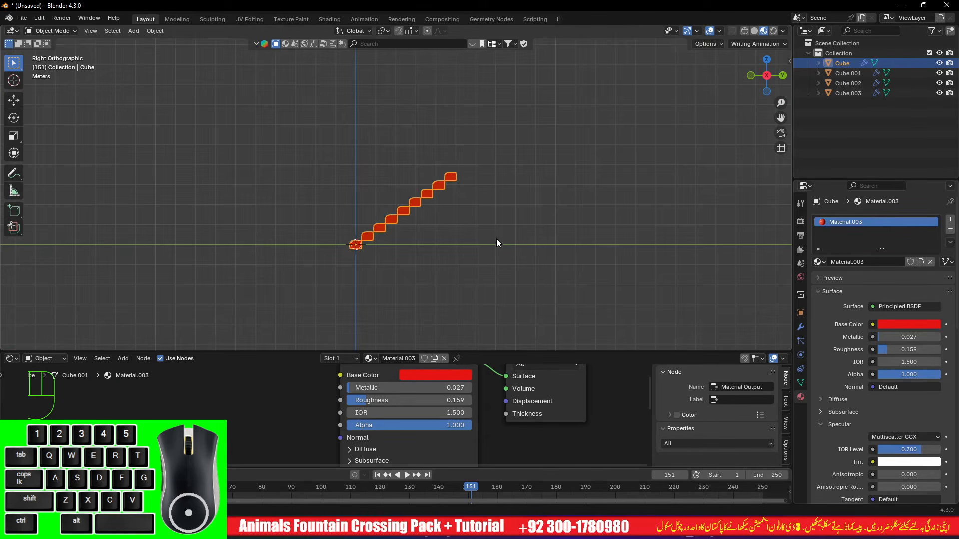
alt+drag(521, 243, 546, 256)
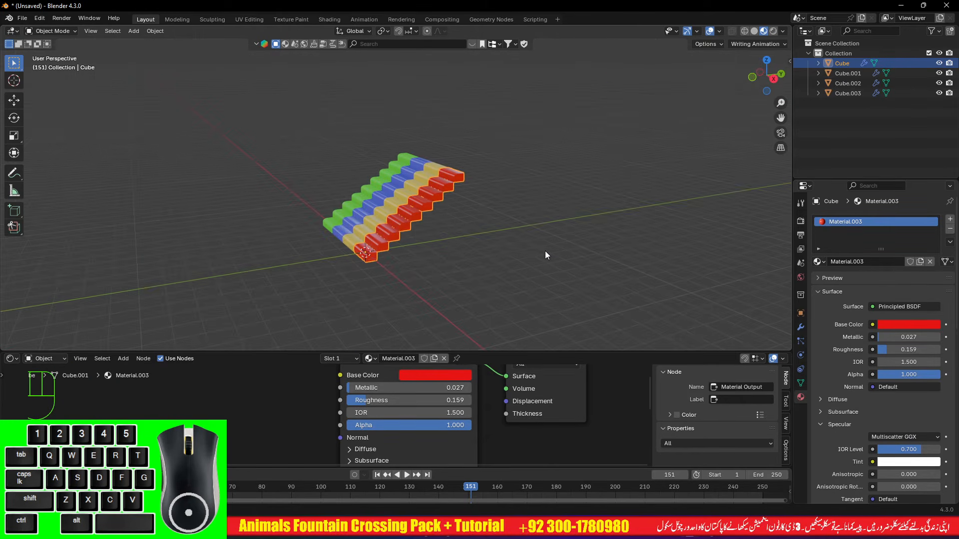
Show the asset management add-on in the viewport and switch the asset library to King Pack Big
key(n)
click(785, 185)
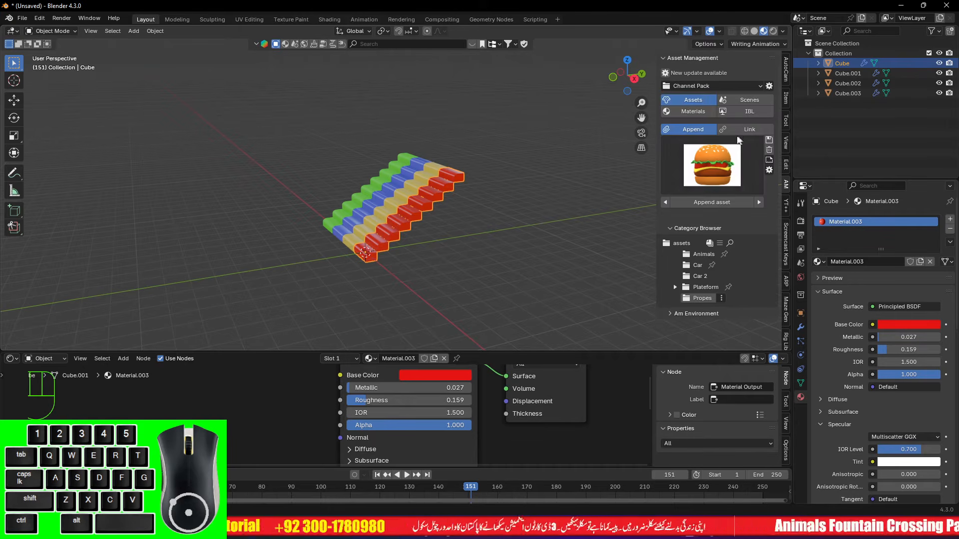
click(711, 86)
click(693, 122)
Browse the library's categories and append the large white block asset to the scene
scroll(723, 215, down, 8)
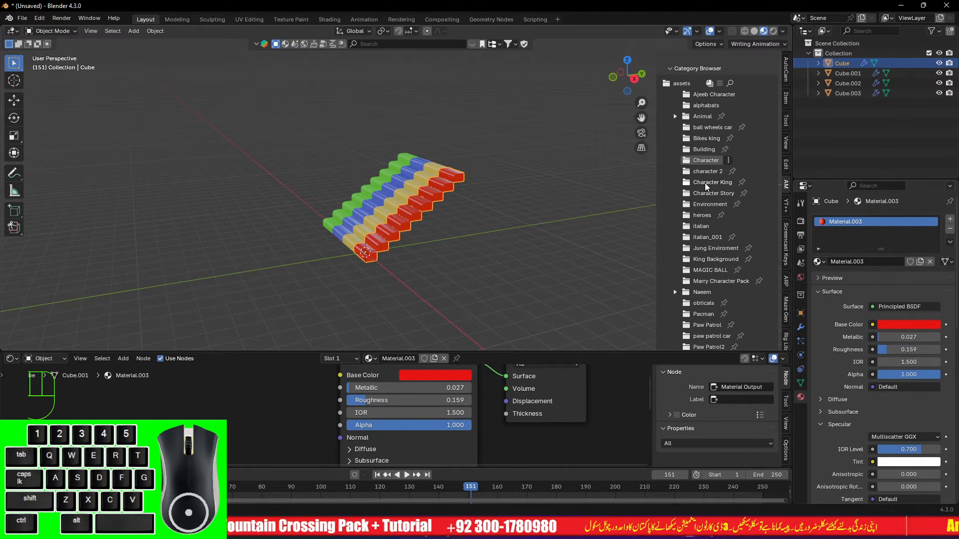
scroll(720, 280, down, 2)
scroll(720, 287, down, 2)
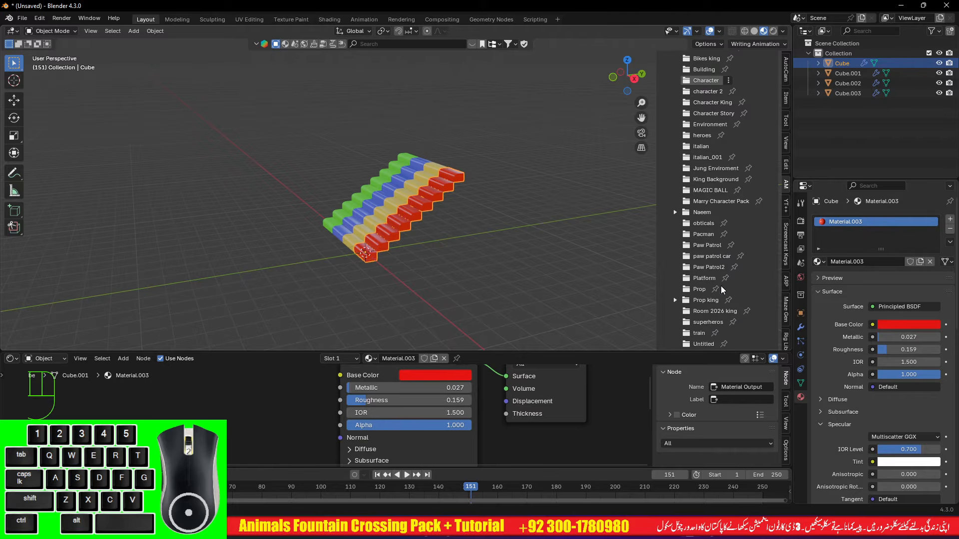
scroll(705, 275, up, 10)
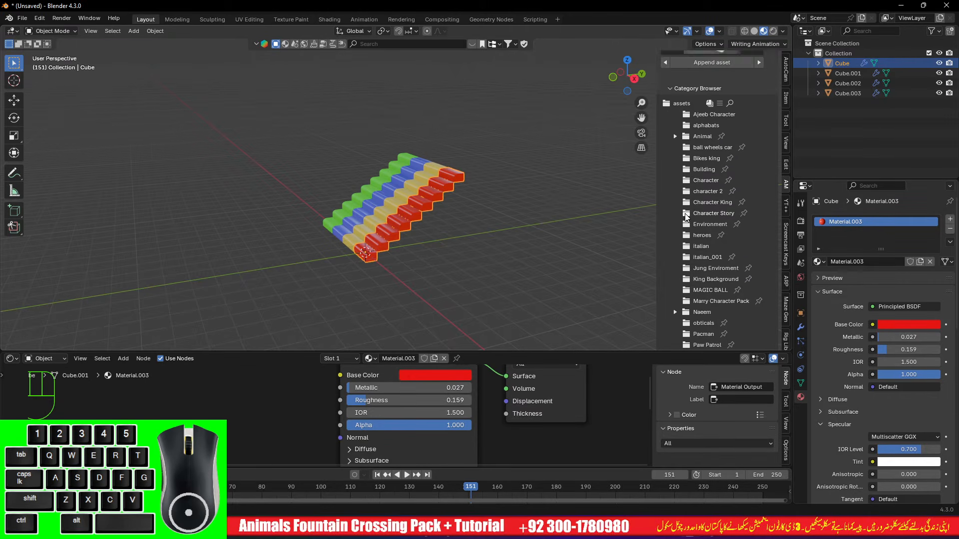
click(714, 148)
click(653, 205)
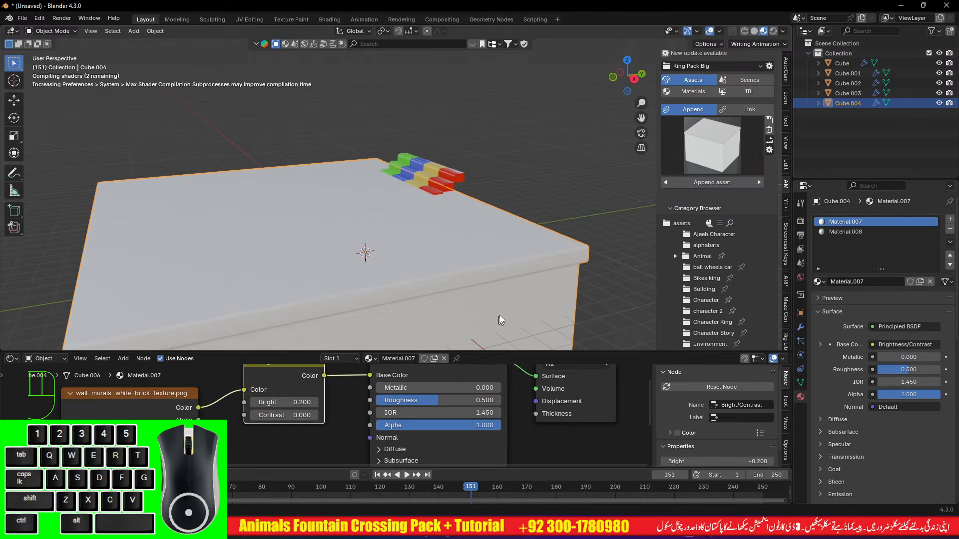
Move the appended block about 17.7 m along Y, away from the stairs, and scale it down
key(g)
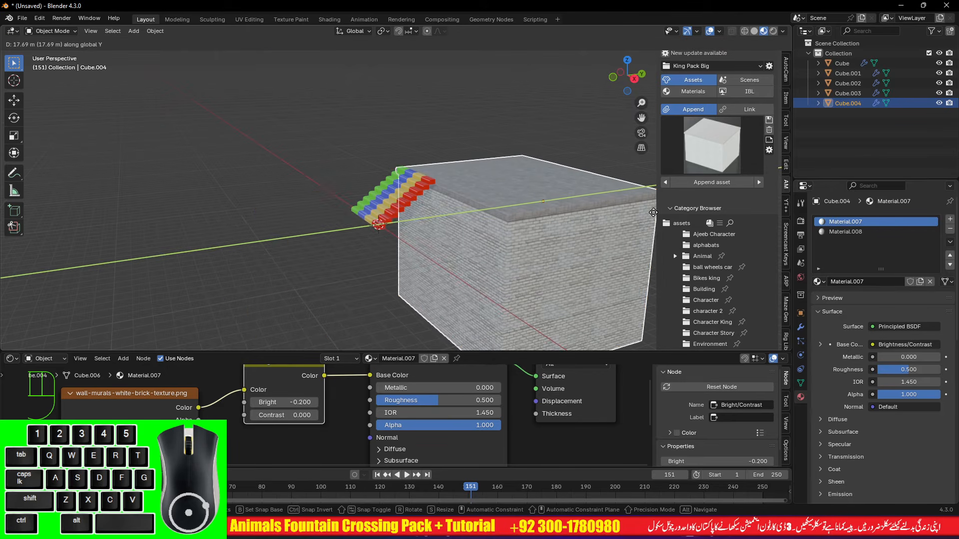
click(654, 215)
key(s)
click(564, 230)
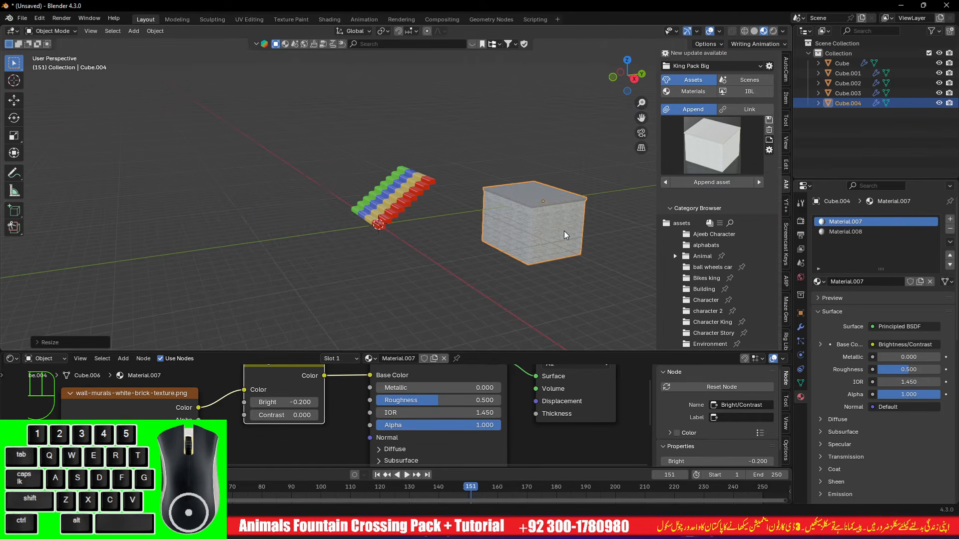
In front view, center the block behind the staircase and scale it to about 0.84 to match the four columns' width
key(KP_1)
key(g)
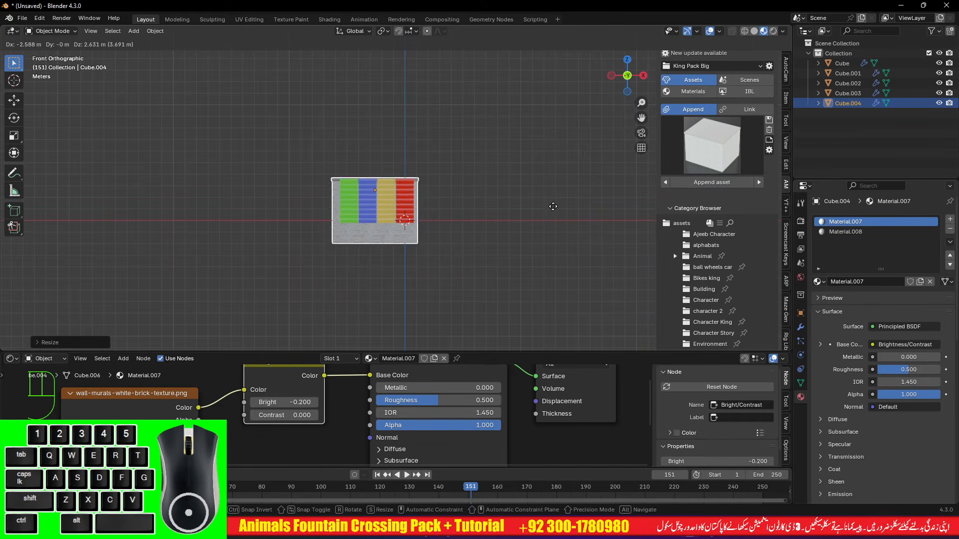
click(554, 206)
key(s)
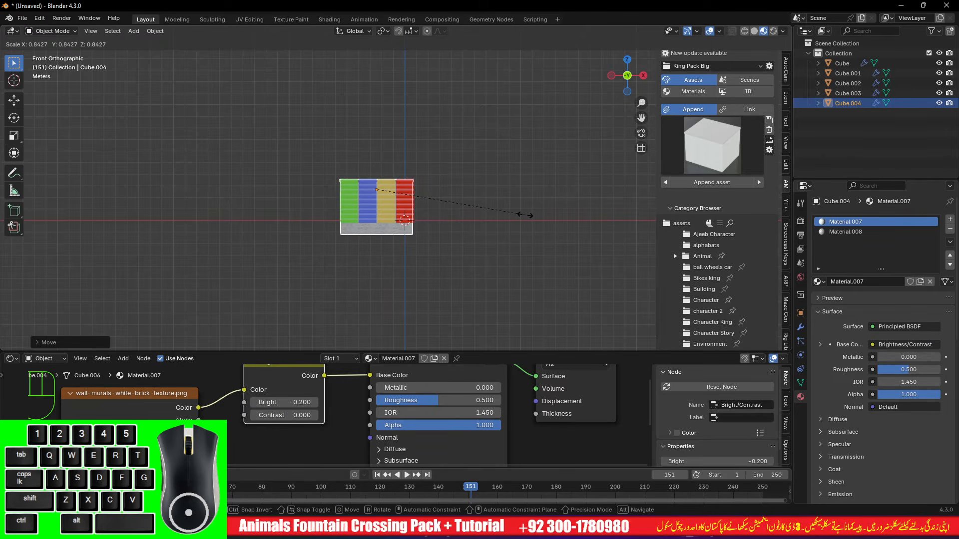
click(526, 218)
In right side view, move the block about 9.2 m along negative Y until it meets the top step
key(KP_3)
shift+middle_drag(505, 227, 469, 234)
key(g)
key(y)
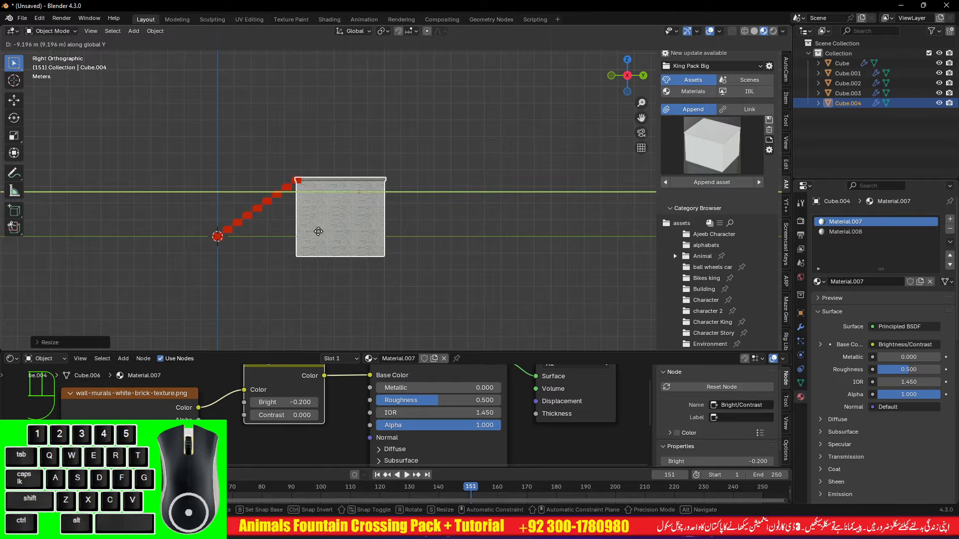
click(318, 231)
Nudge the block slightly along Y so that its front face sits against the top step
scroll(315, 226, up, 2)
key(g)
key(z)
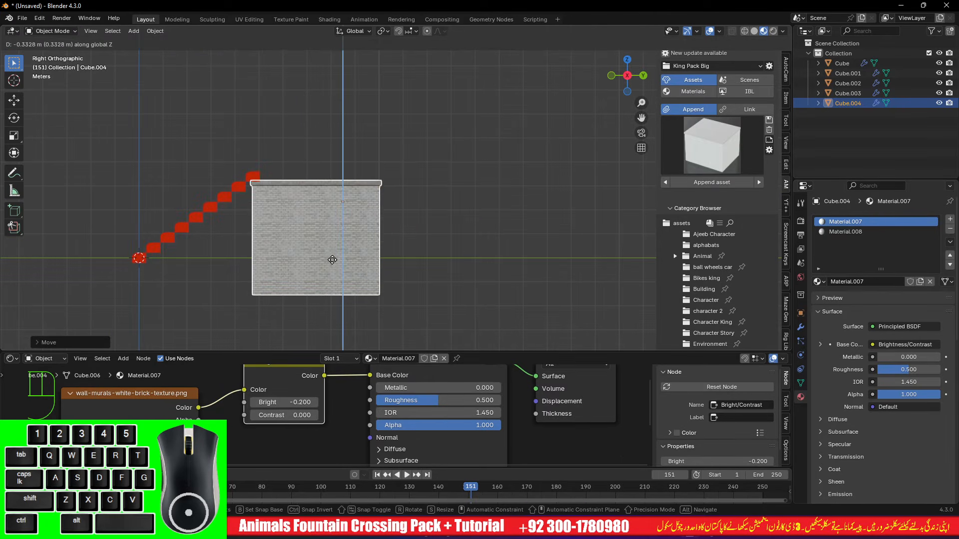
key(y)
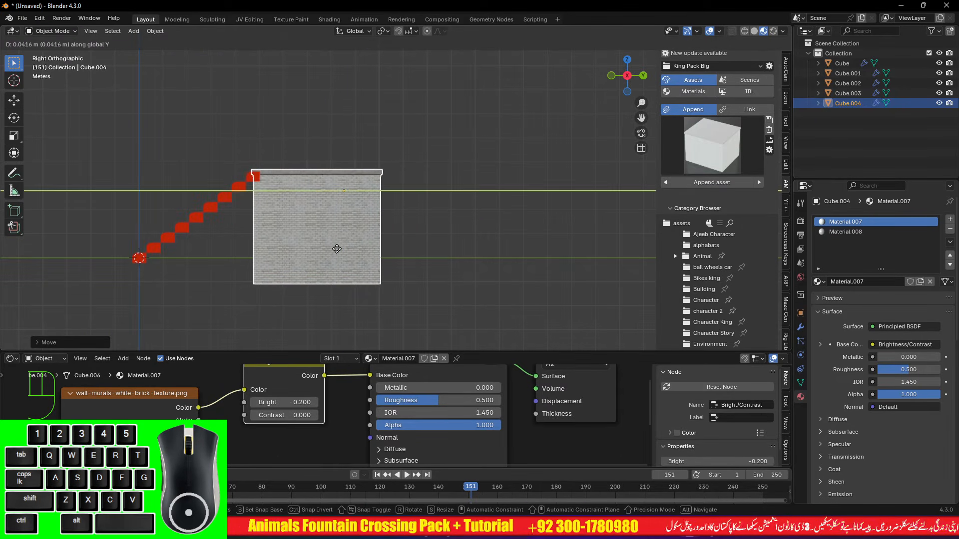
click(343, 252)
Examine from above how the block's edges line up with the four colored stair columns
key(KP_7)
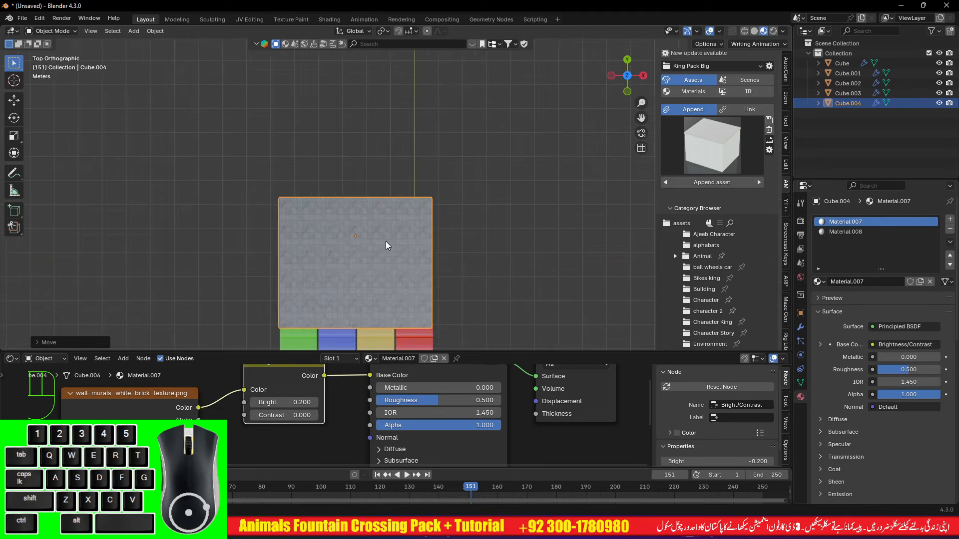
scroll(392, 249, down, 2)
scroll(398, 237, up, 3)
alt+shift+drag(398, 231, 403, 175)
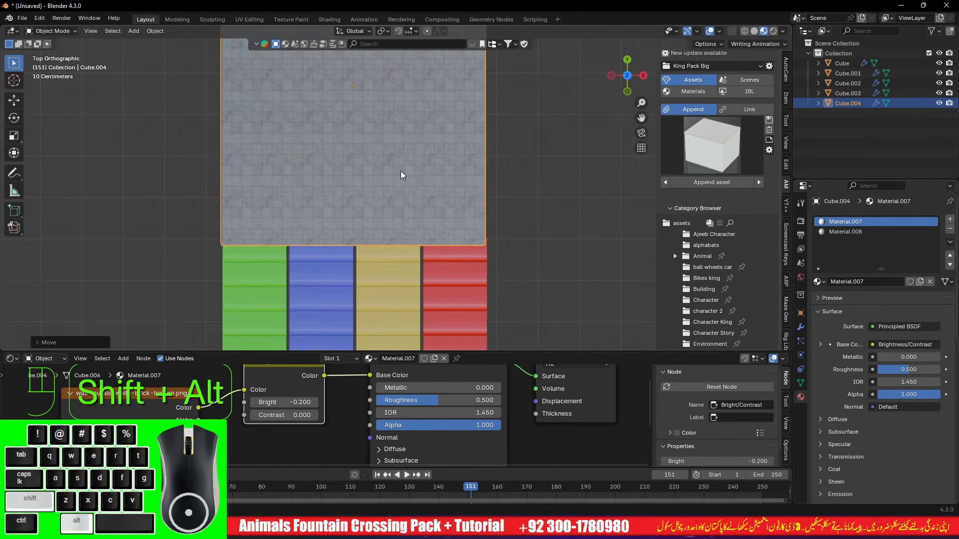
scroll(402, 176, up, 2)
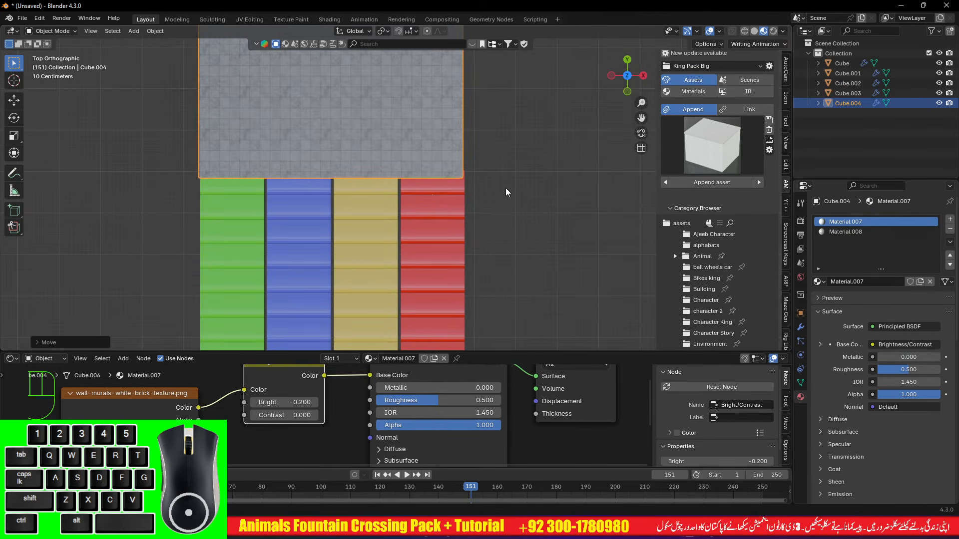
key(n)
alt+drag(486, 232, 564, 156)
key(KP_7)
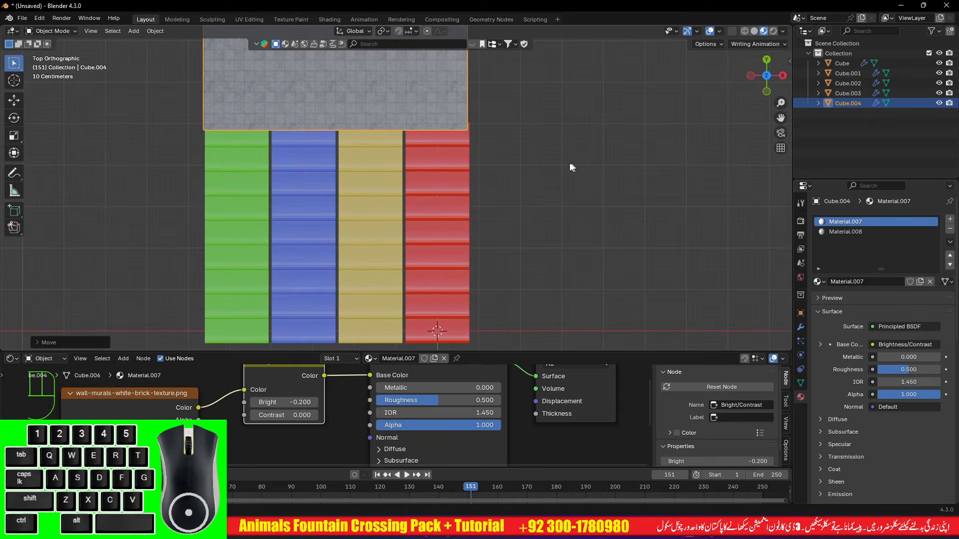
alt+shift+drag(454, 94, 520, 279)
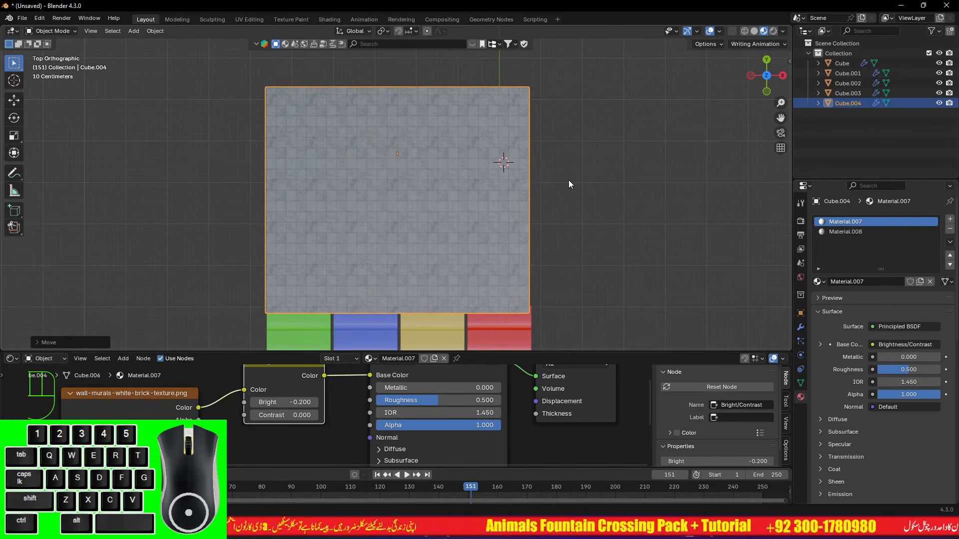
Show the asset library again and append the spotted cow from the bulls category under Animal
key(n)
scroll(718, 250, down, 4)
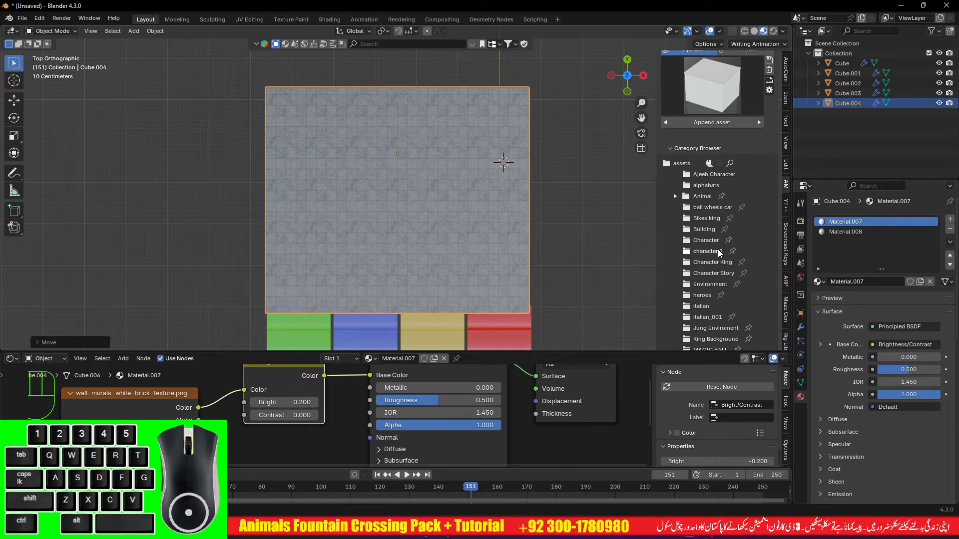
click(675, 176)
click(696, 187)
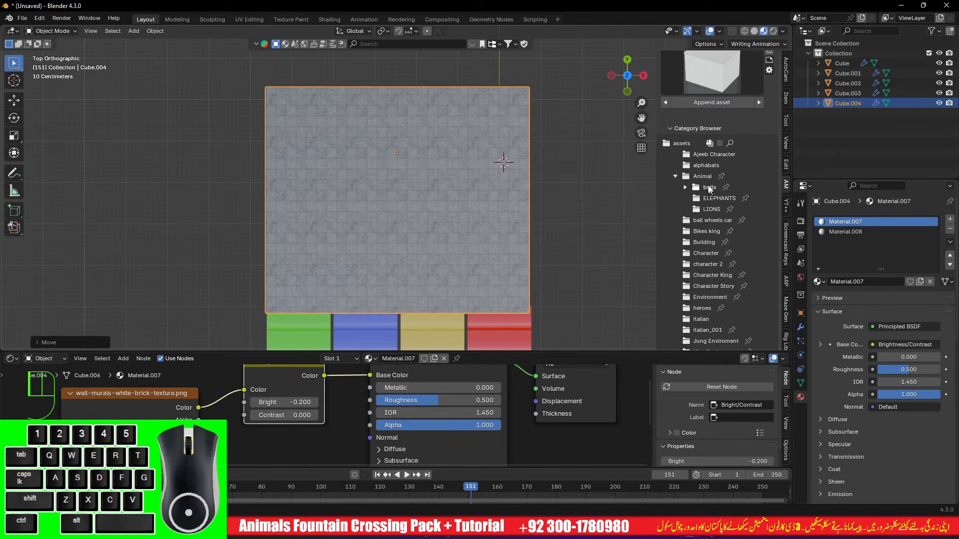
scroll(696, 143, up, 4)
click(711, 145)
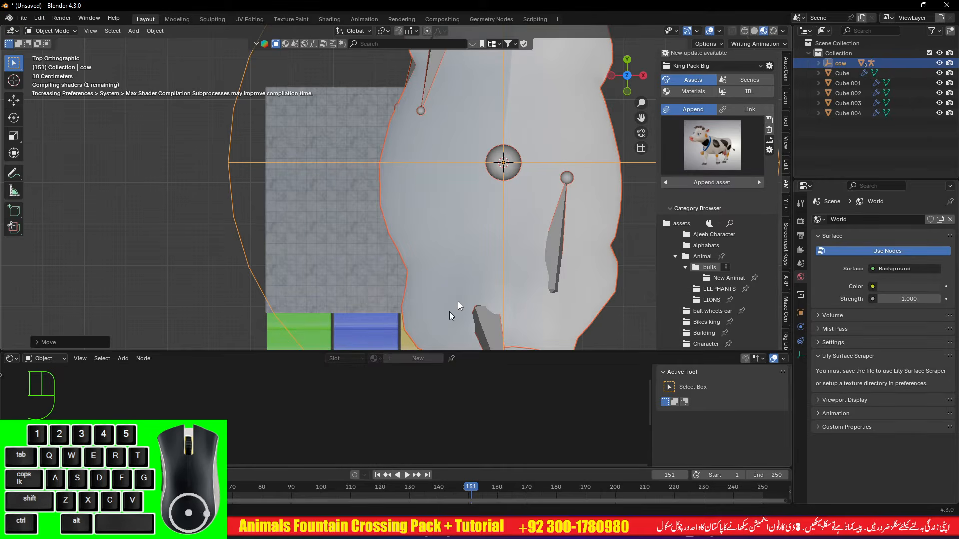
Scale the cow down in two passes, the second to about 0.59, until it fits on top of the brick block
scroll(479, 270, down, 6)
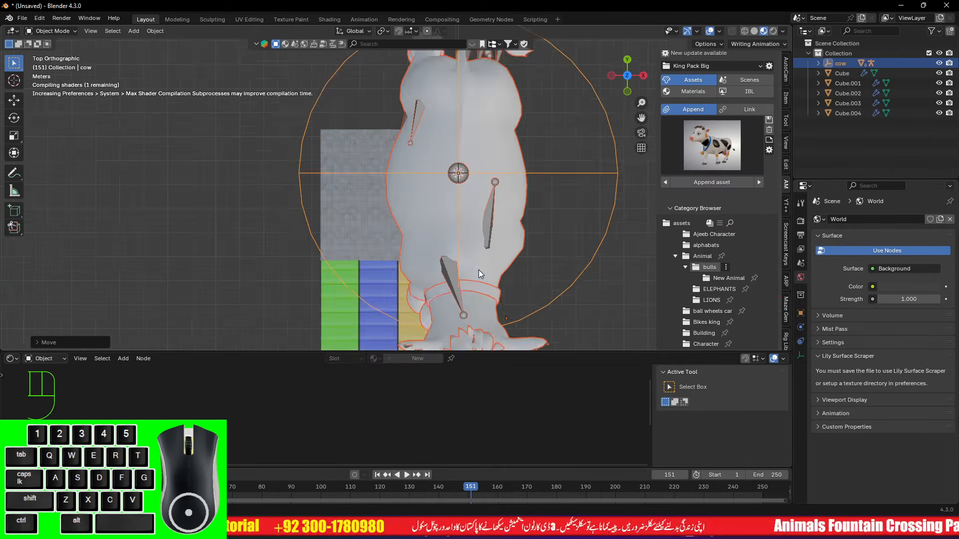
key(s)
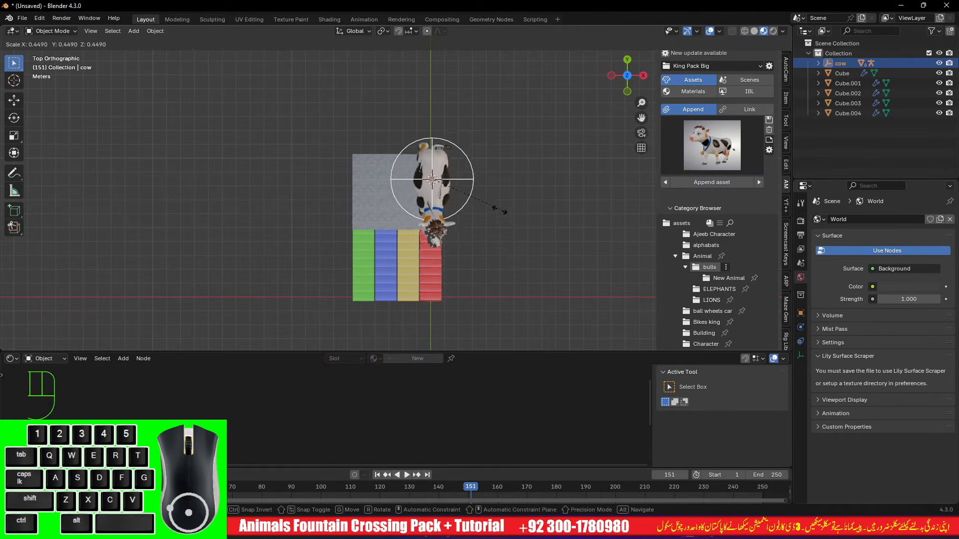
click(451, 196)
key(KP_3)
scroll(460, 208, up, 5)
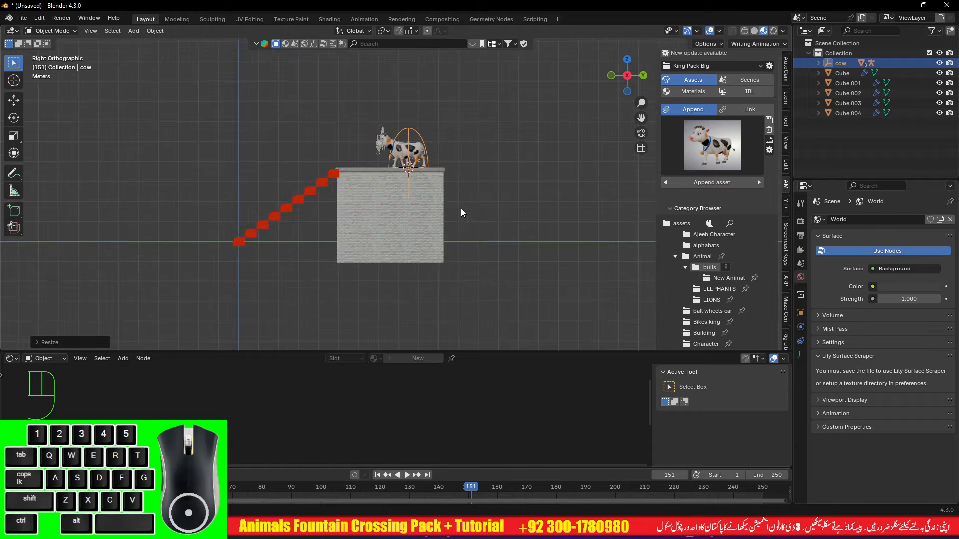
shift+middle_drag(460, 208, 538, 238)
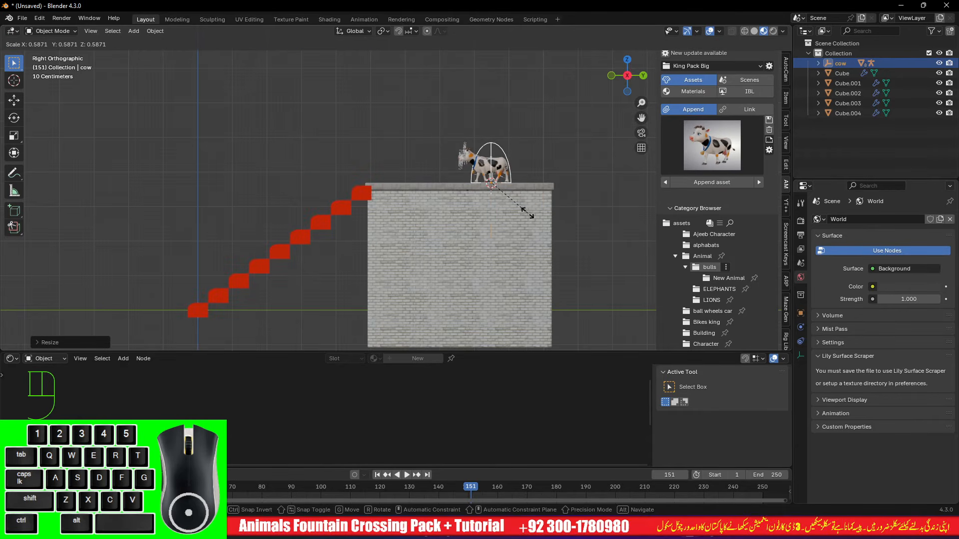
alt+drag(520, 214, 478, 229)
scroll(466, 174, down, 2)
scroll(484, 174, up, 2)
scroll(485, 173, down, 2)
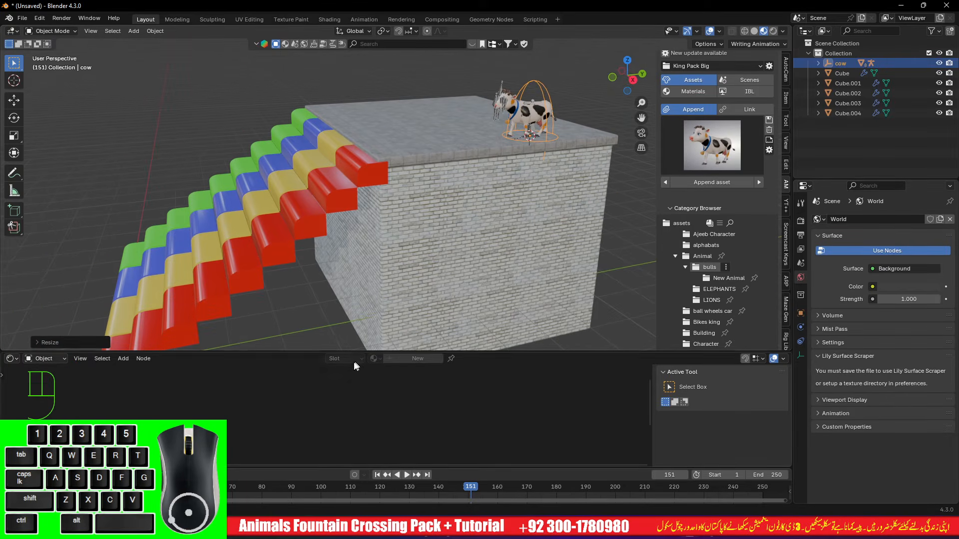
Select the cow's armature, delete its existing NLA tracks and set a fake user on all actions
click(500, 99)
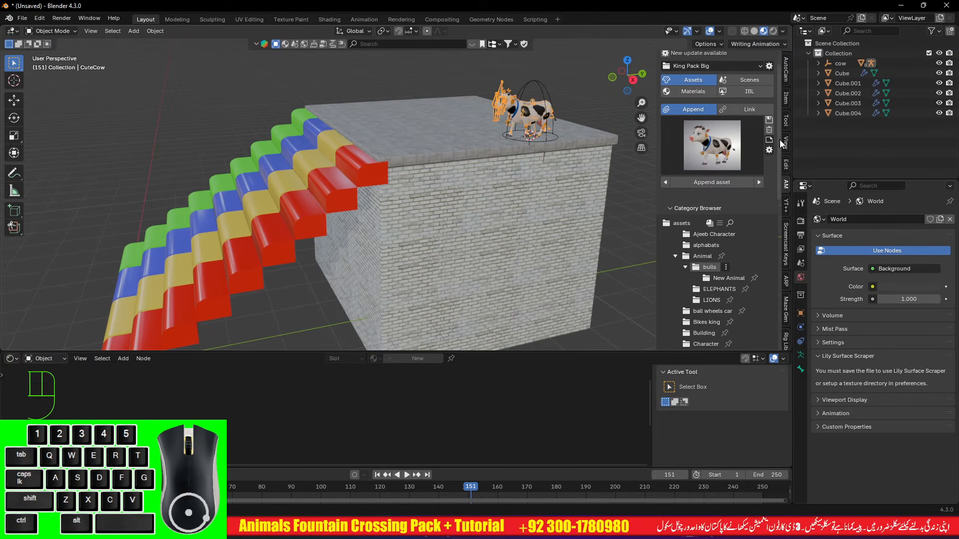
click(785, 202)
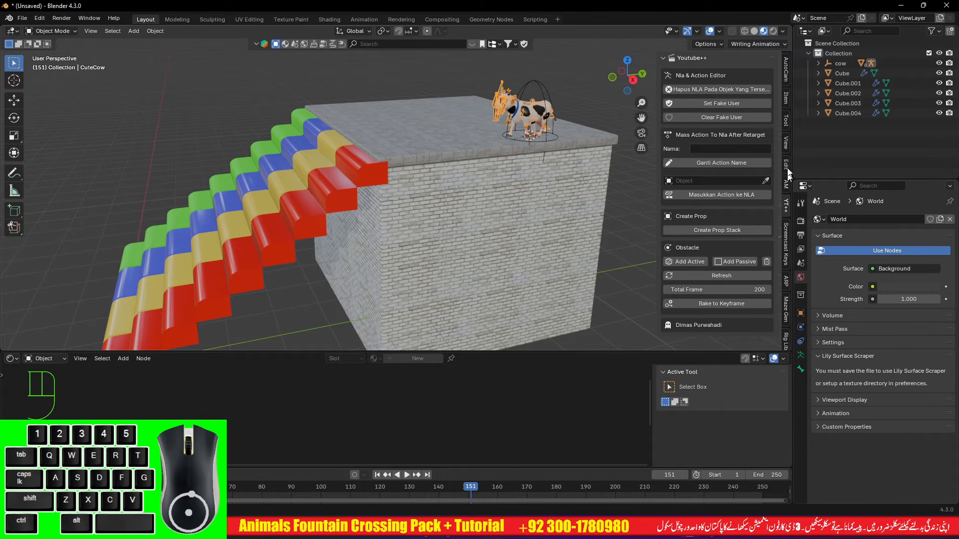
click(718, 89)
click(710, 101)
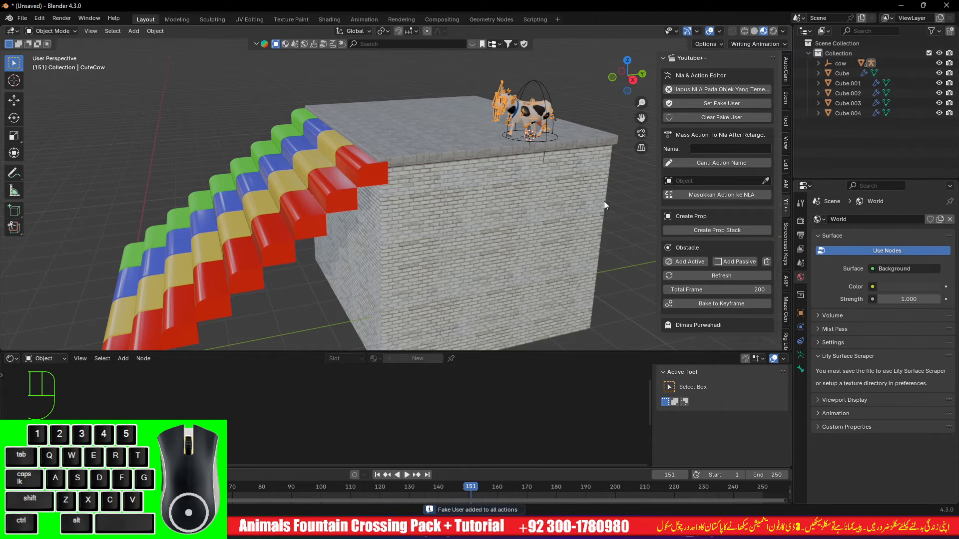
Change the lower editor from the shader nodes to the Dope Sheet in Action Editor mode
click(15, 359)
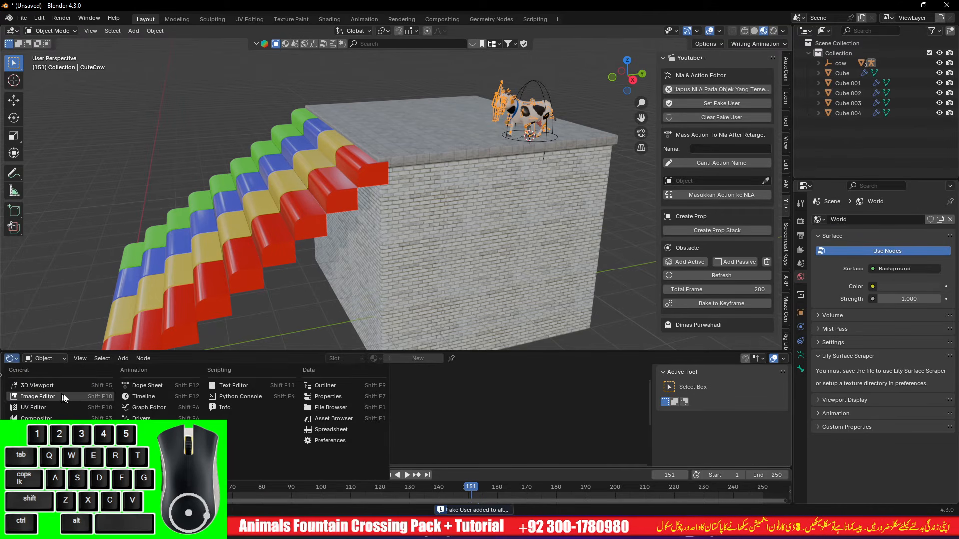
click(136, 386)
click(61, 359)
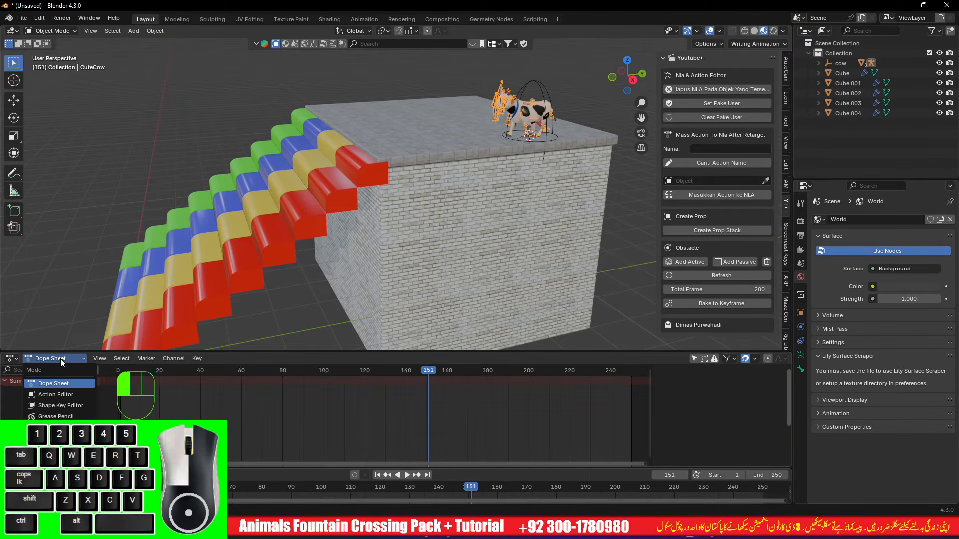
click(59, 389)
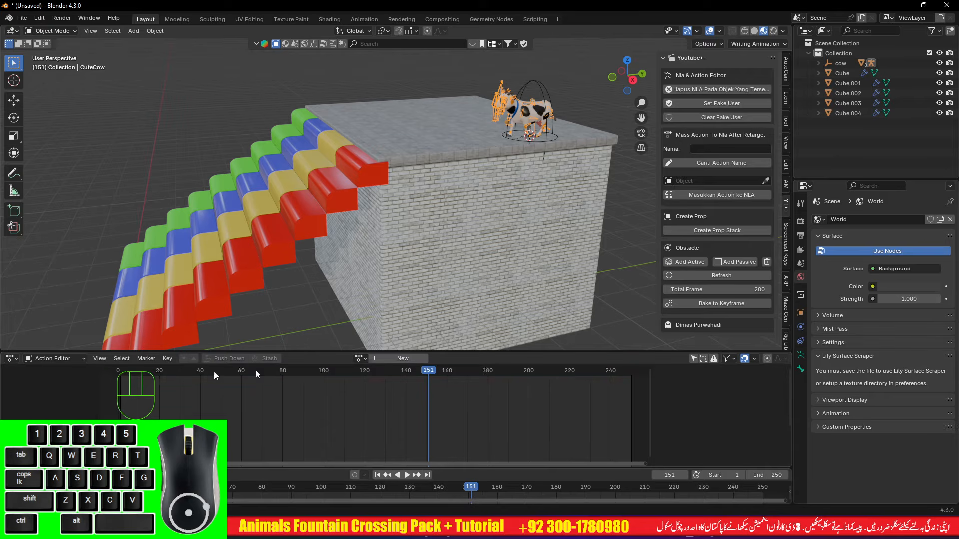
Search the actions for "cow" and assign CuteCow | Walk.001 to the cow's armature
click(362, 359)
text(c)
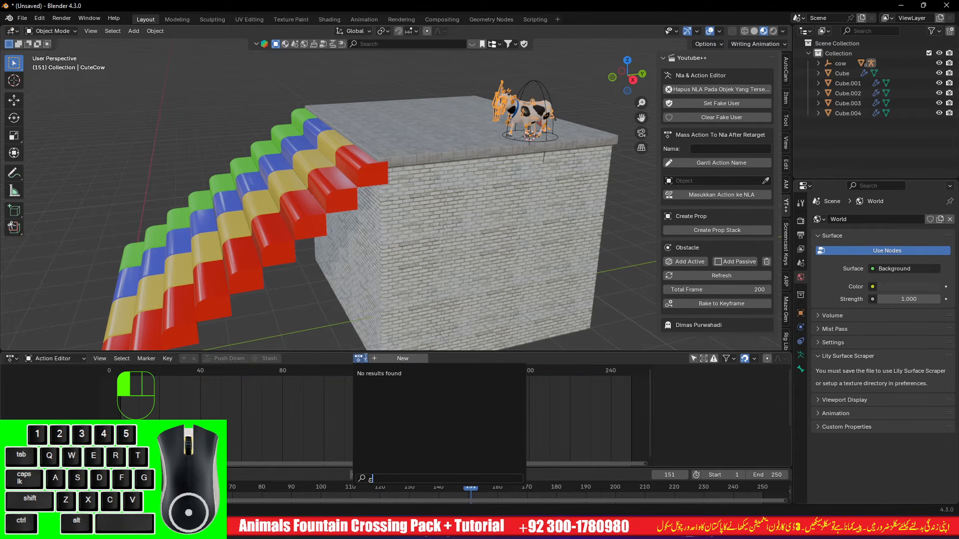
key(BackSpace)
key(alt+shift)
text(cow)
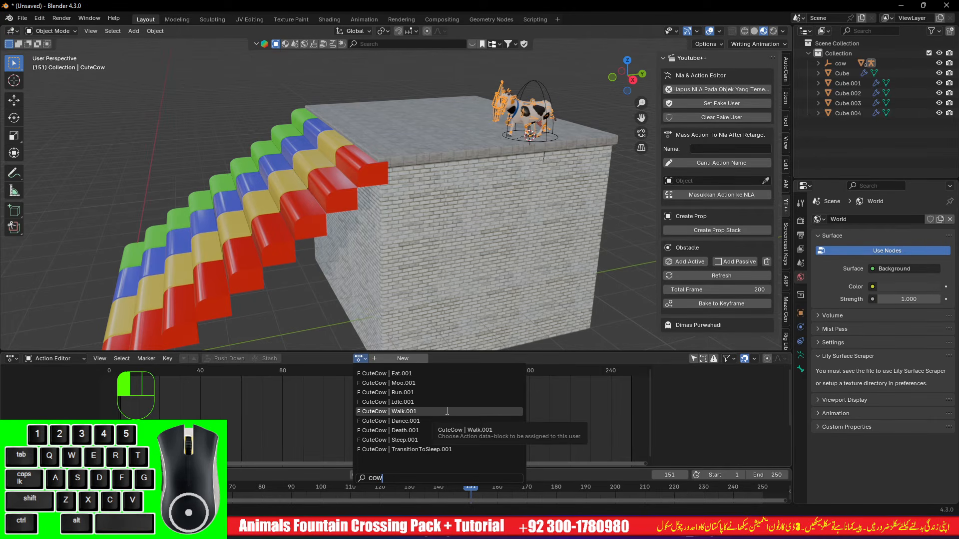
click(446, 411)
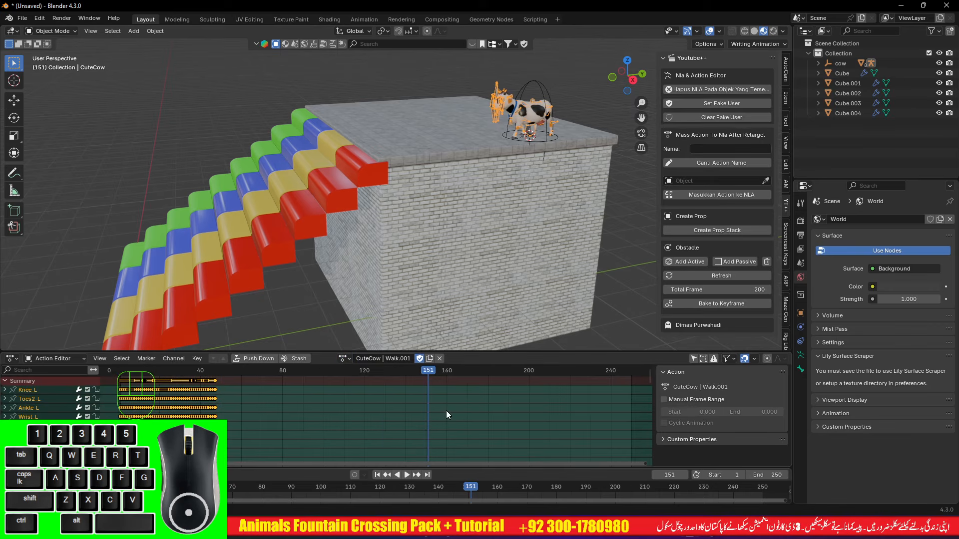
Push the walk action down to an NLA strip, show it in an enlarged Nonlinear Animation editor and go to frame 3
click(296, 360)
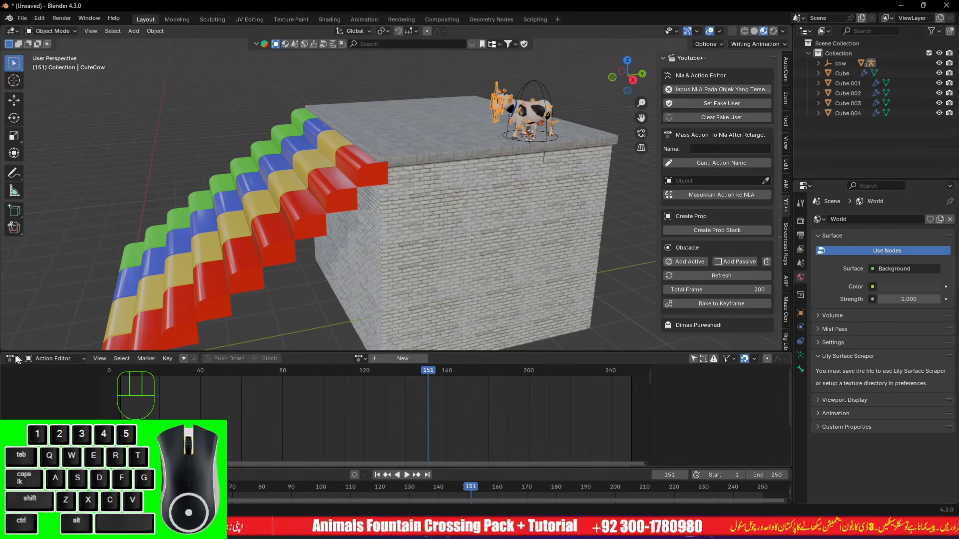
click(11, 359)
click(150, 429)
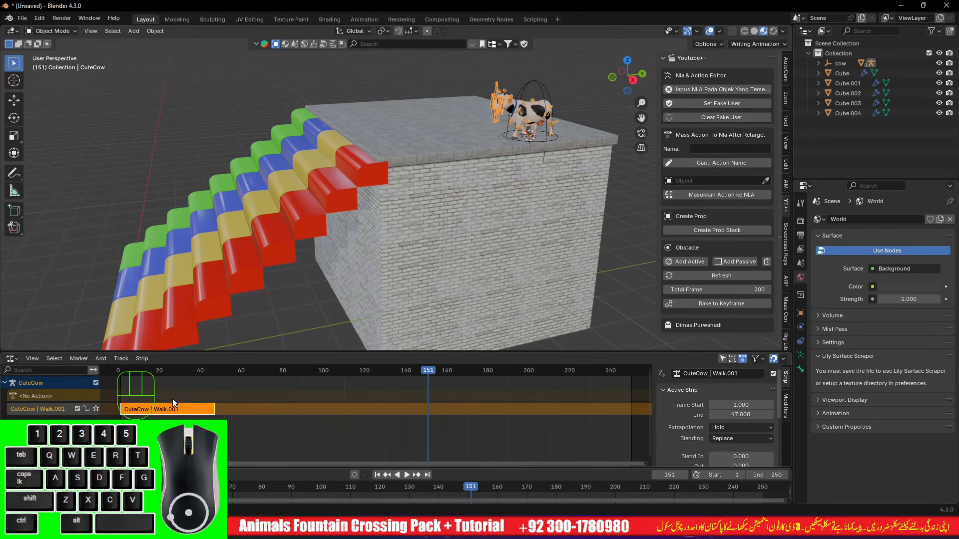
drag(250, 352, 284, 278)
scroll(296, 292, down, 5)
click(288, 277)
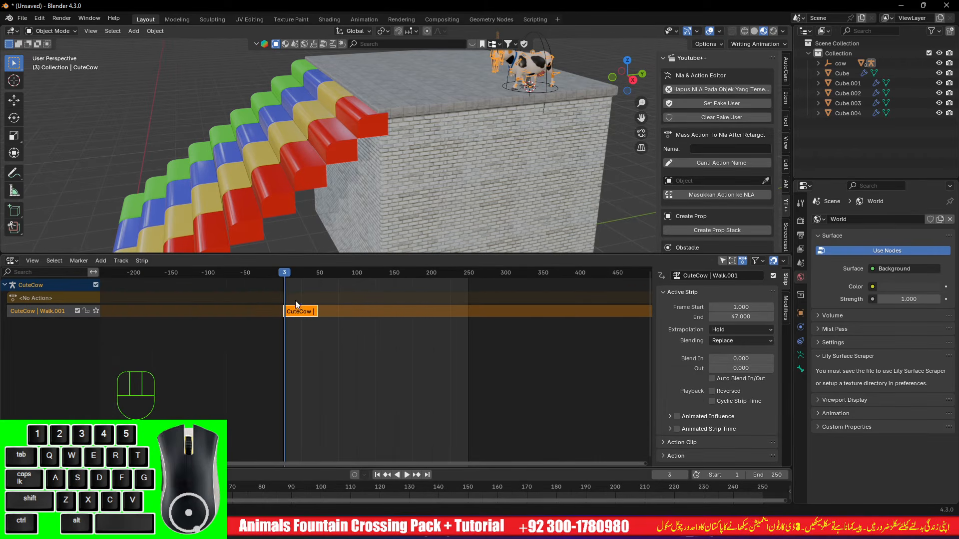
Set the walk strip's repeat to about 6.72, play the animation to check it and return to frame 0
click(661, 456)
scroll(667, 449, down, 3)
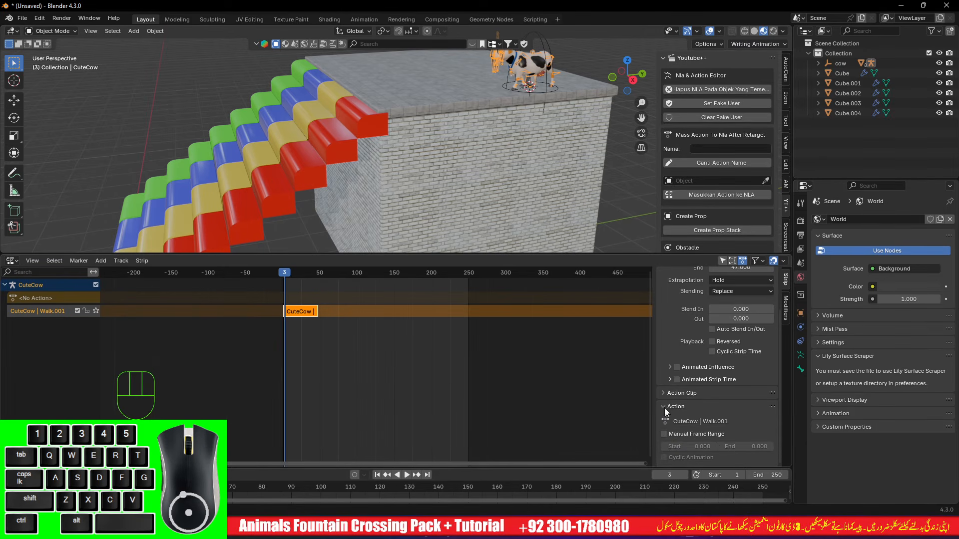
click(663, 394)
scroll(667, 394, down, 4)
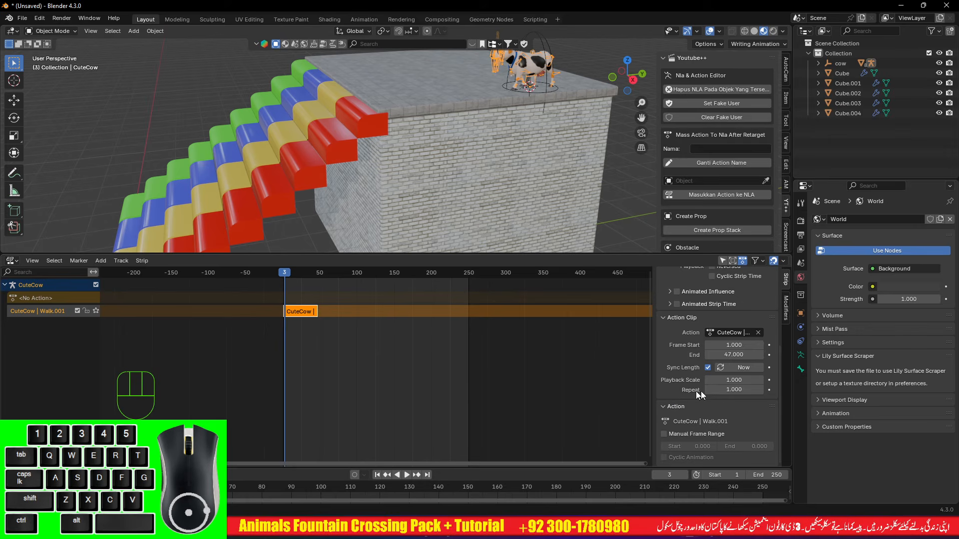
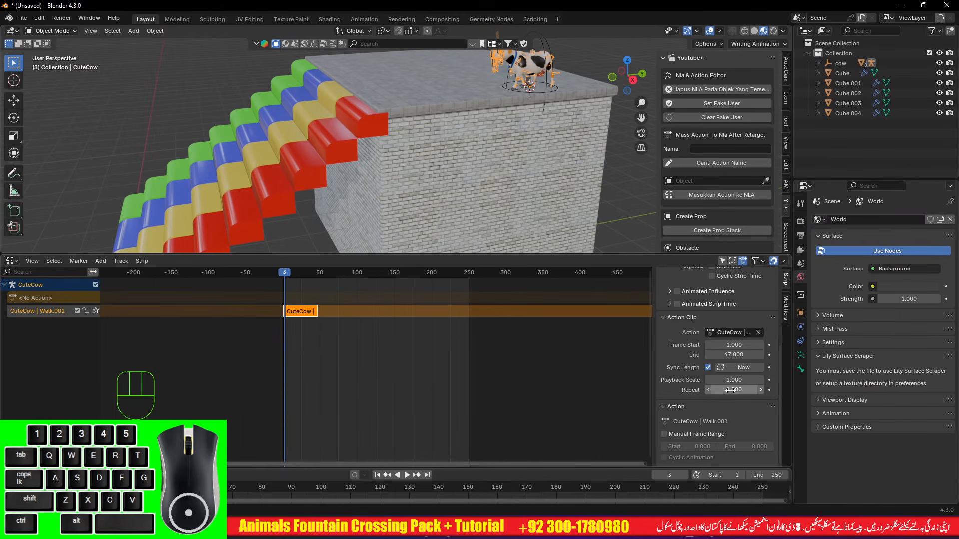
drag(733, 389, 754, 390)
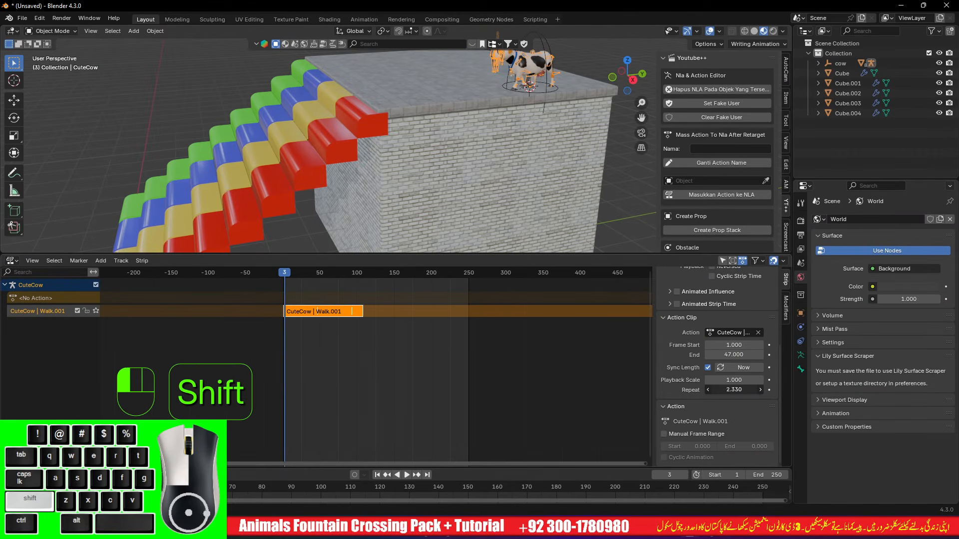
key(space)
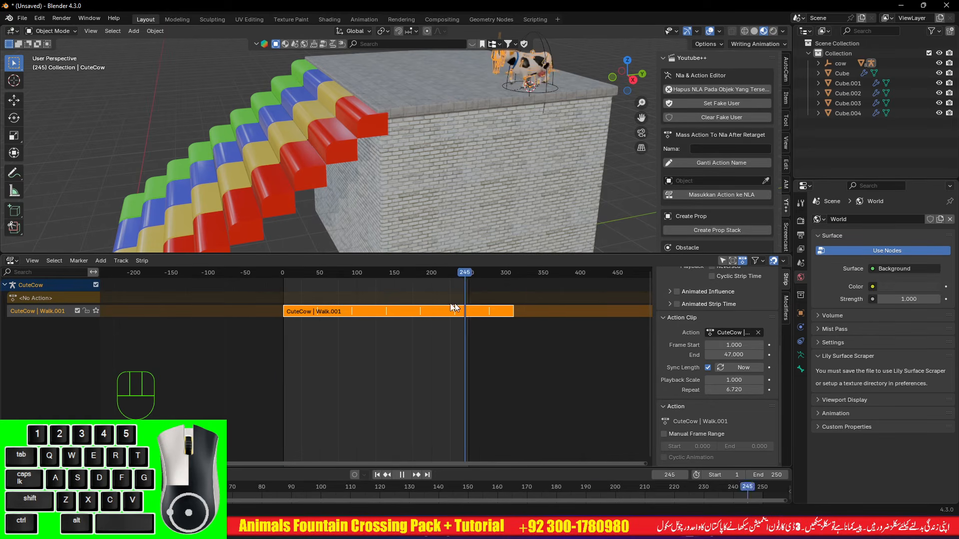
drag(295, 304, 451, 310)
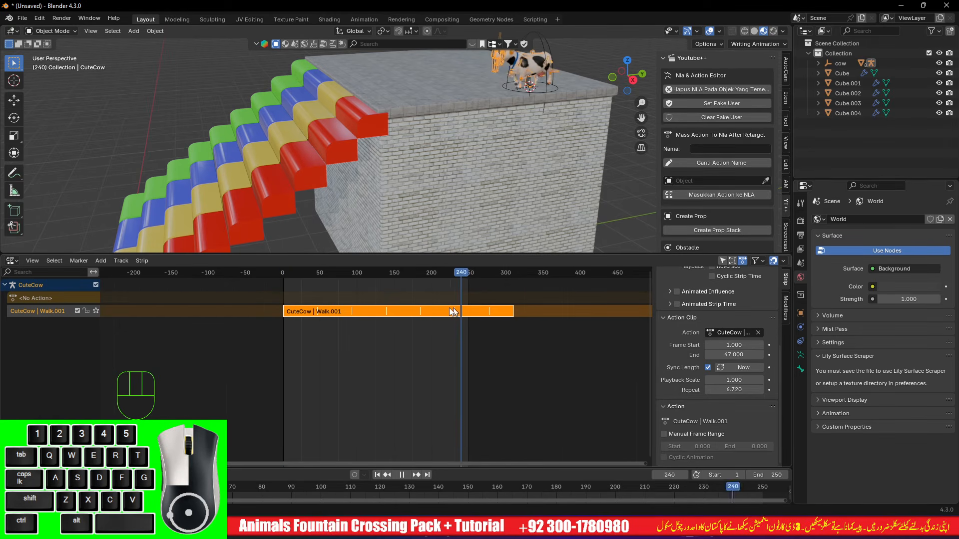
drag(285, 312, 280, 308)
Change the lower editor from Nonlinear Animation to the Timeline
click(11, 260)
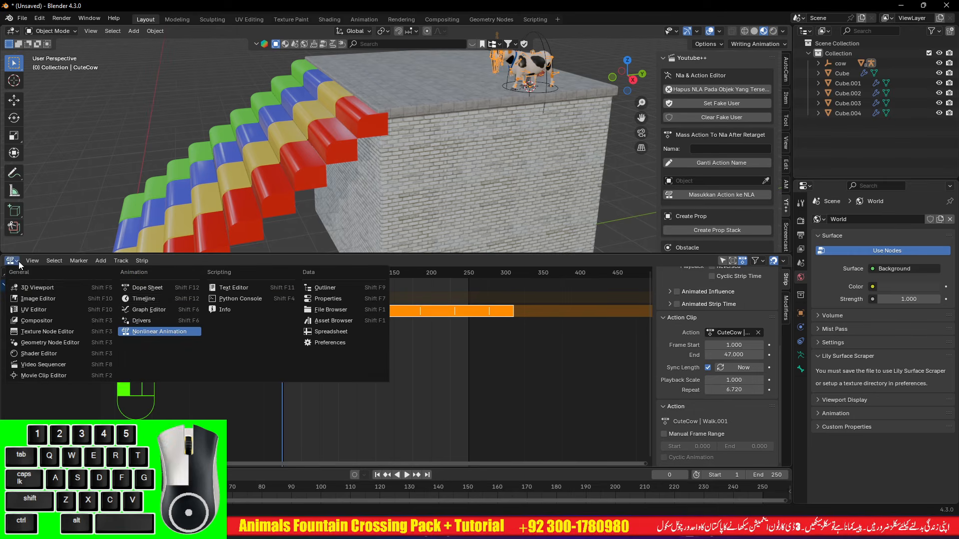
click(120, 298)
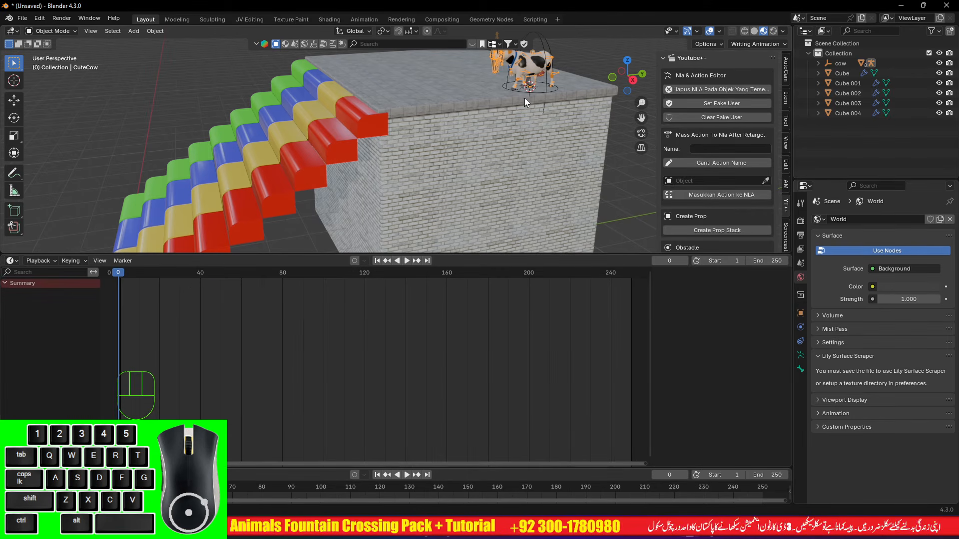
click(543, 94)
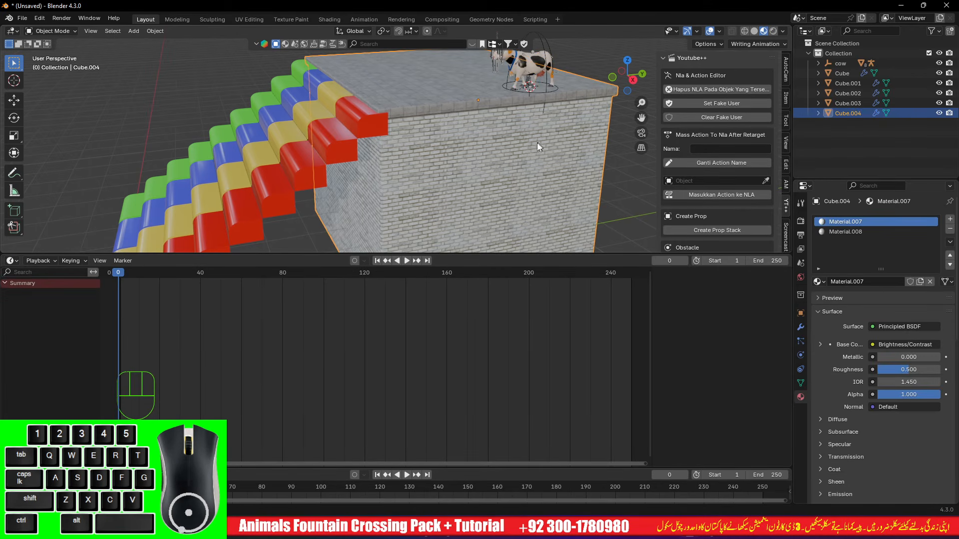
alt+shift+drag(529, 138, 477, 247)
scroll(490, 162, up, 2)
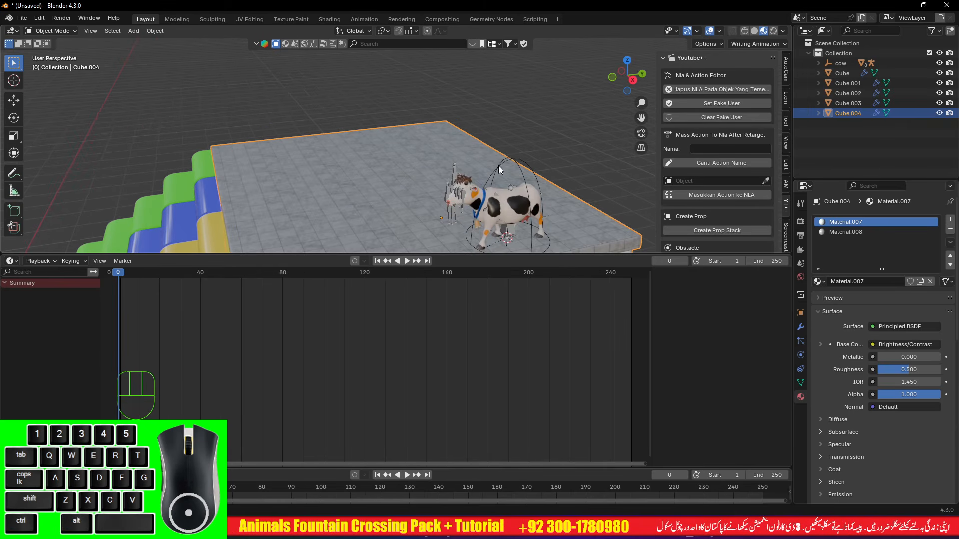
Select the cow's armature, undo hiding it and set its viewport display to Stick
click(498, 167)
scroll(406, 141, up, 2)
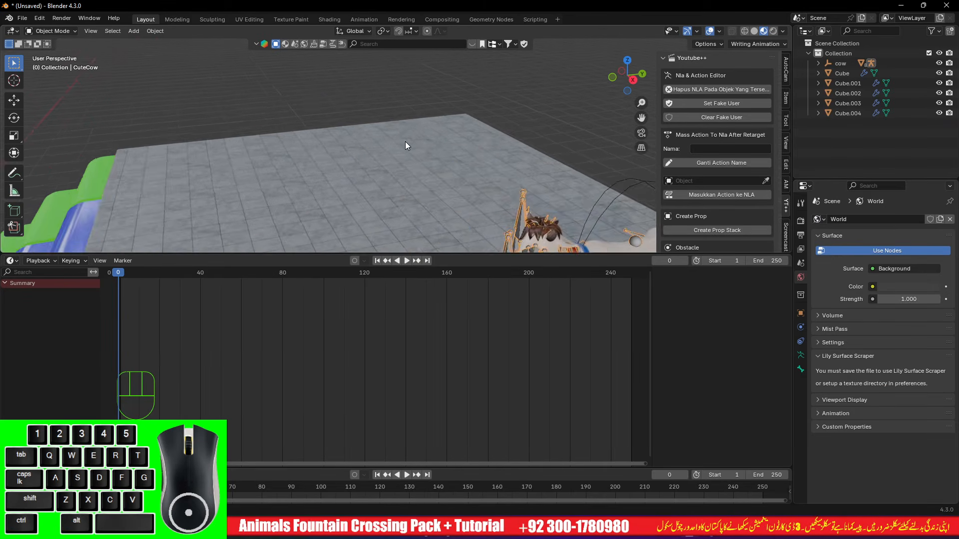
alt+shift+drag(405, 142, 389, 102)
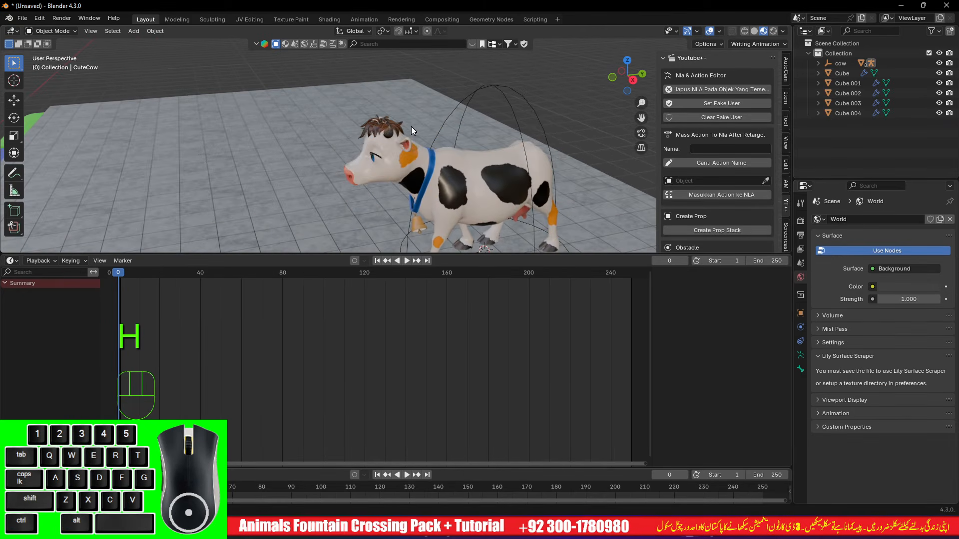
key(ctrl+z)
click(800, 355)
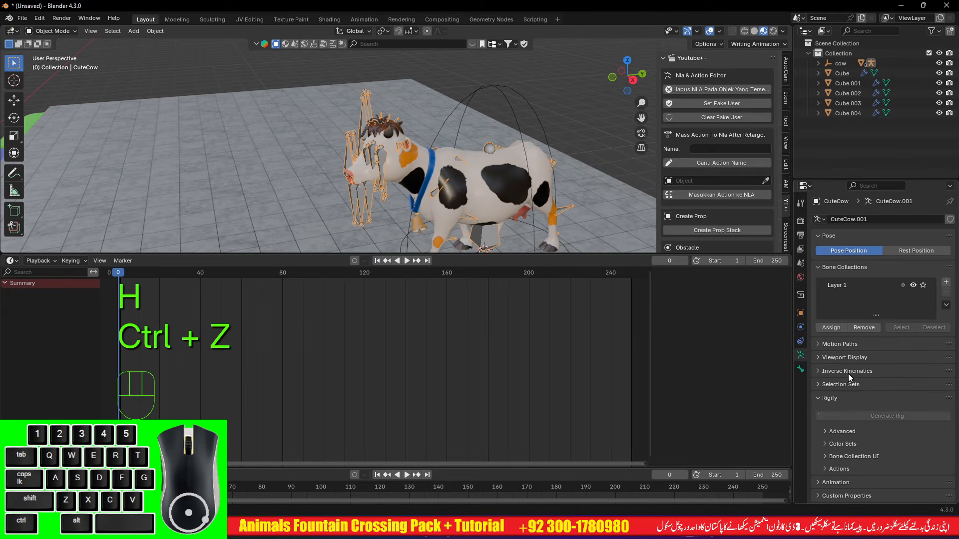
click(829, 357)
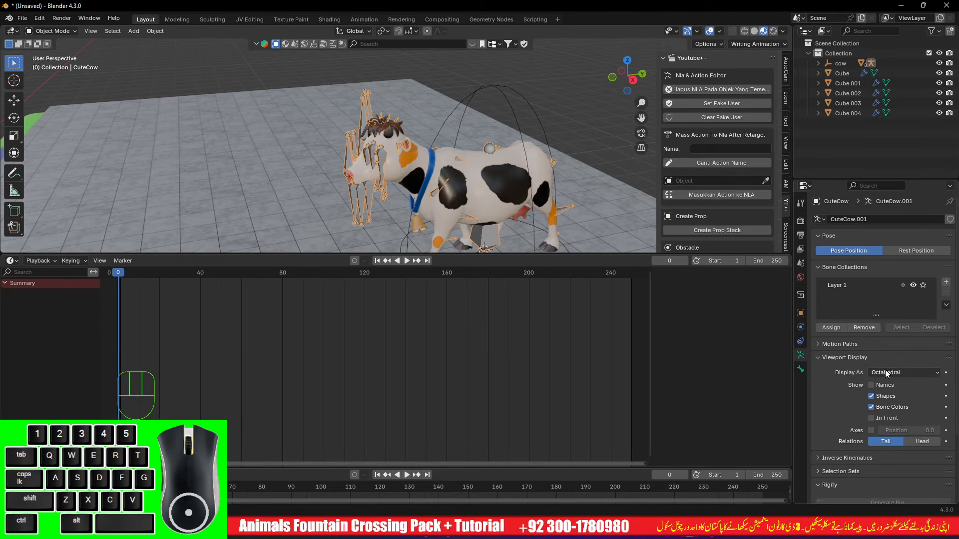
click(886, 372)
click(894, 395)
scroll(529, 197, down, 5)
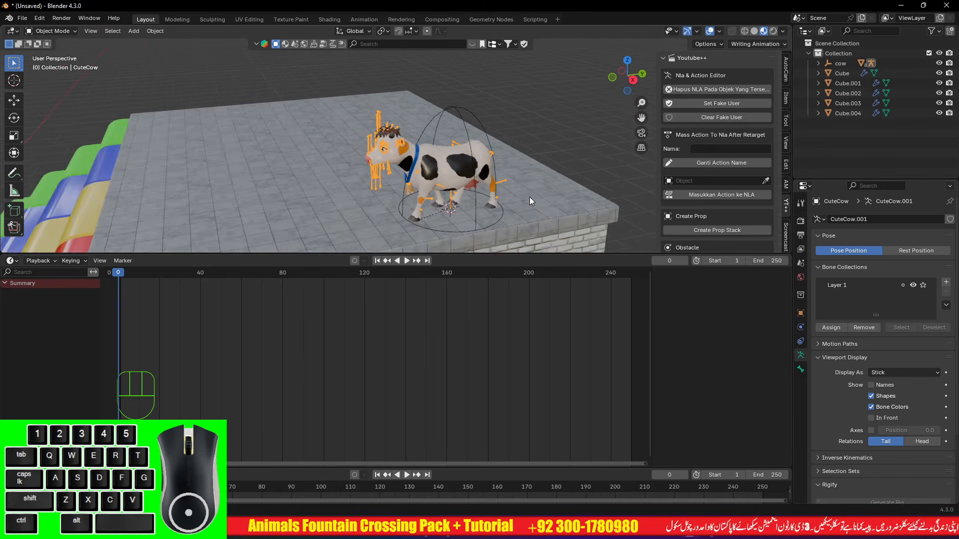
Select the spherical empty that controls the cow and insert a keyframe for it at frame 0
click(434, 127)
shift+middle_drag(440, 171, 517, 147)
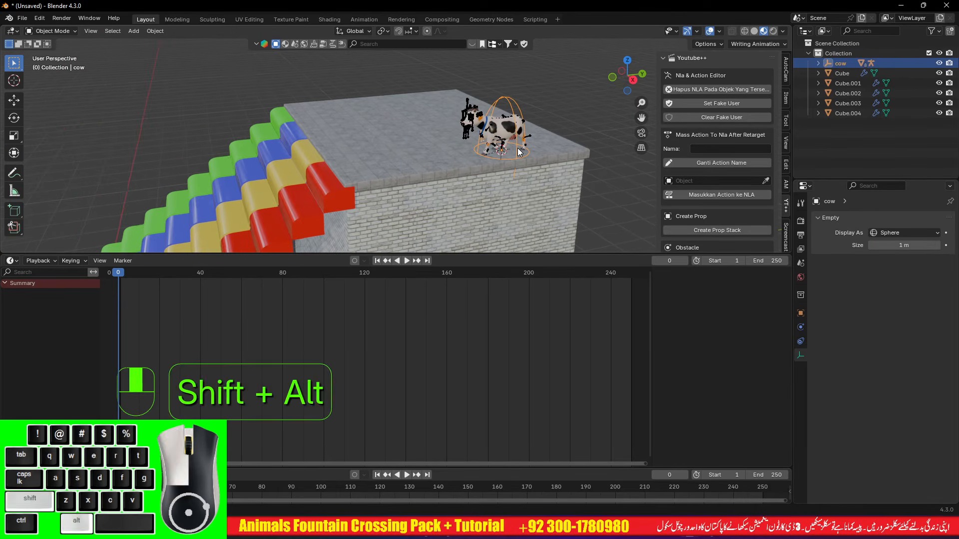
key(i)
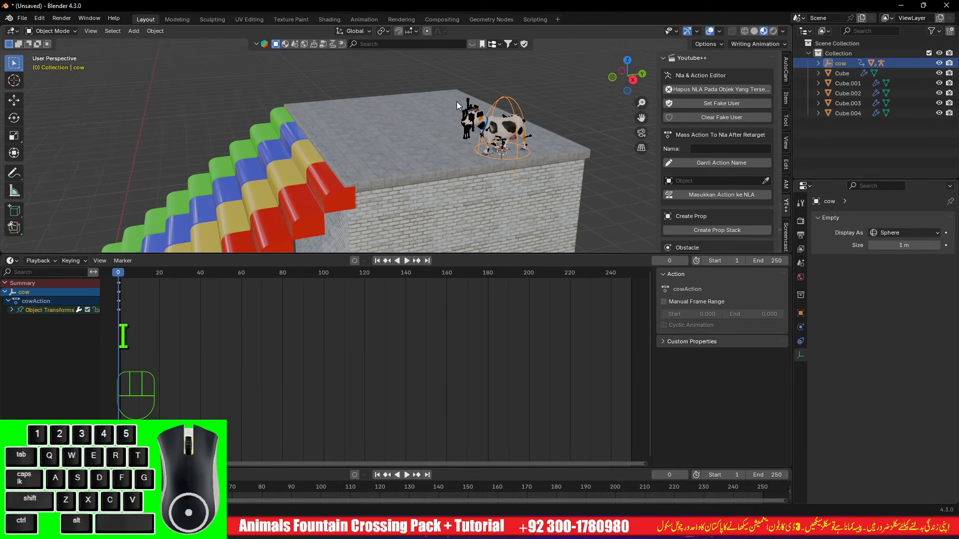
At frame 69, move the cow's empty about -3.41 m along Y to the platform edge by the stairs and insert a keyframe
drag(115, 276, 216, 286)
key(g)
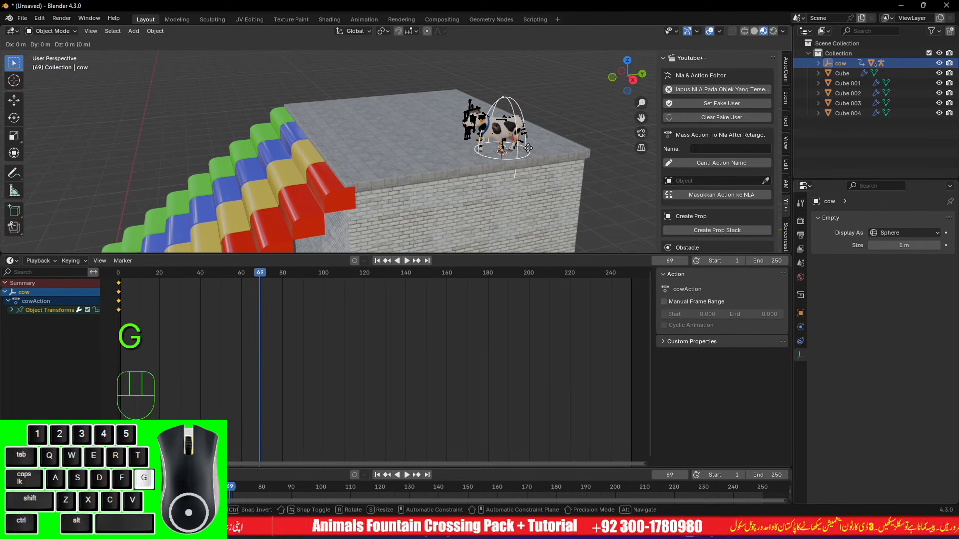
key(y)
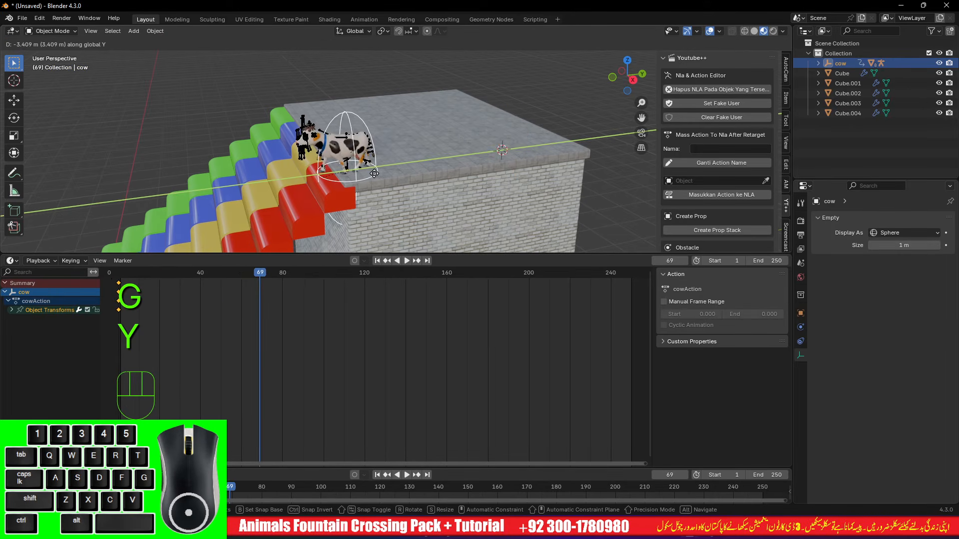
click(374, 174)
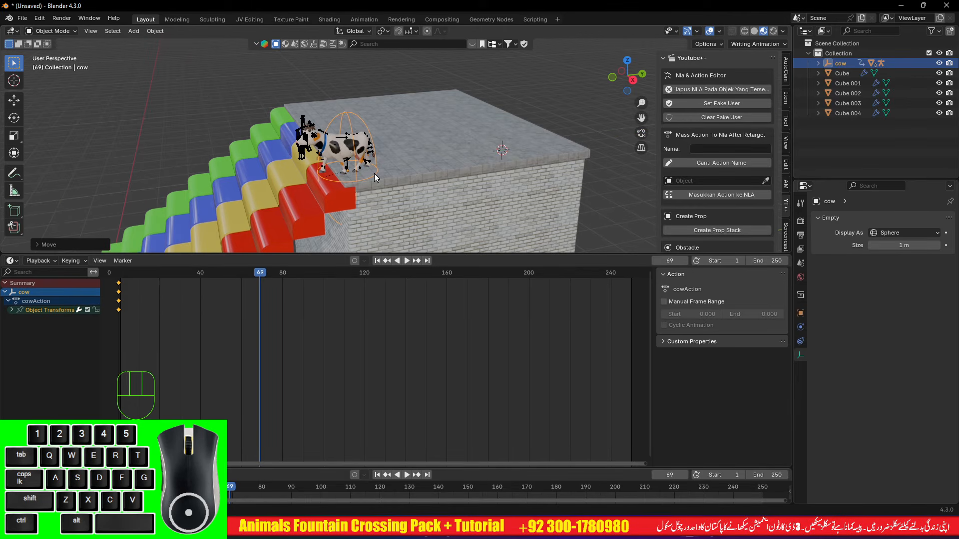
key(i)
Play the cow's movement and set the interpolation of all its keyframes to Linear
drag(258, 276, 142, 277)
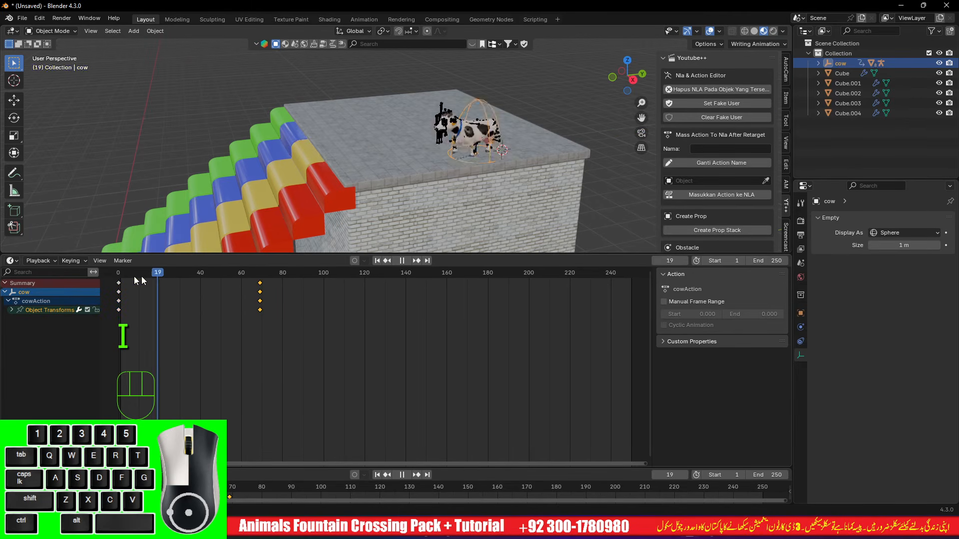
key(space)
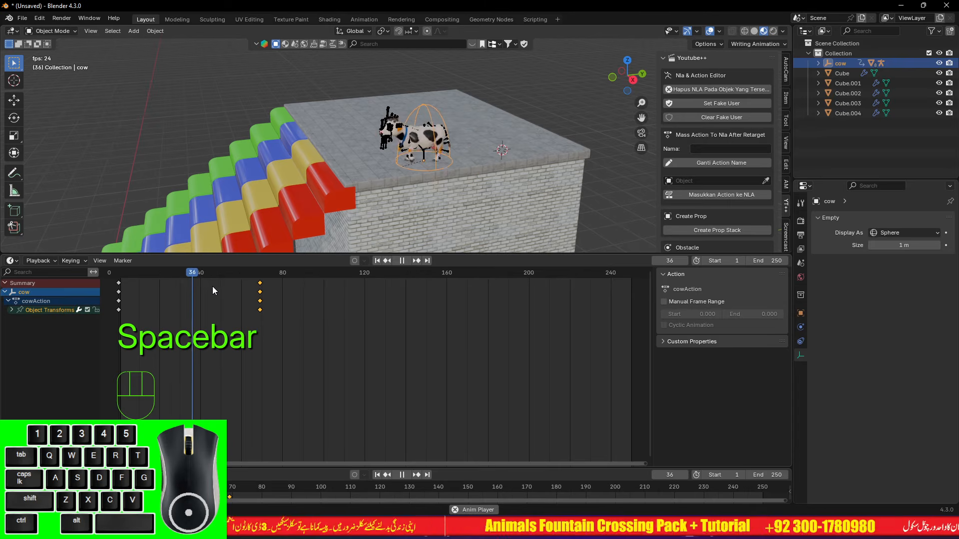
key(space)
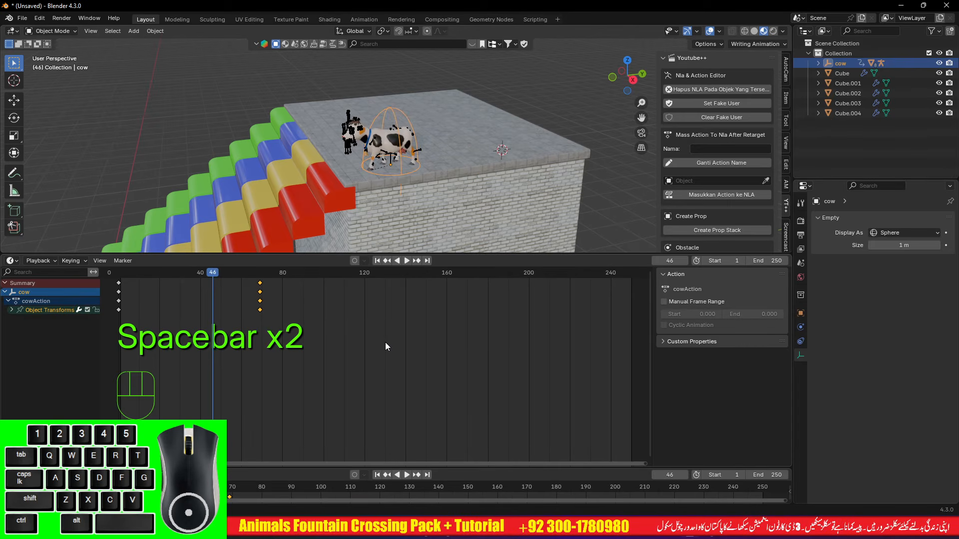
key(a)
key(t)
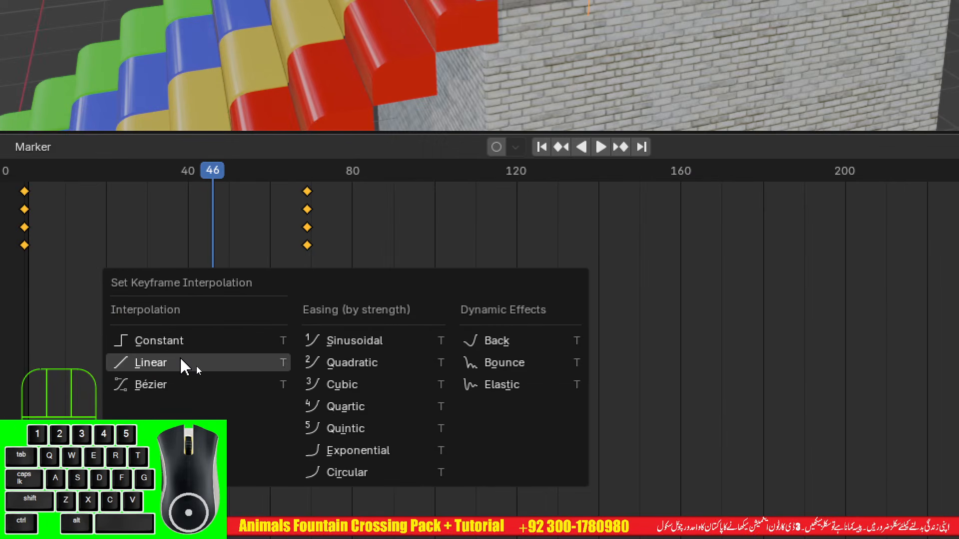
click(182, 362)
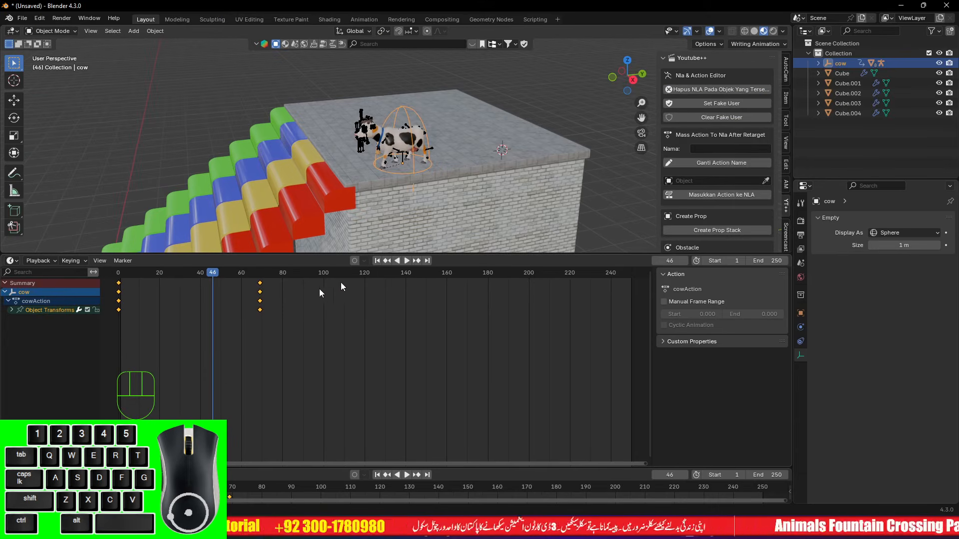
Play the movement, shift the cow's ending keyframe to about frame 94 and play it again to check the slower pace
key(shift+Left)
key(space)
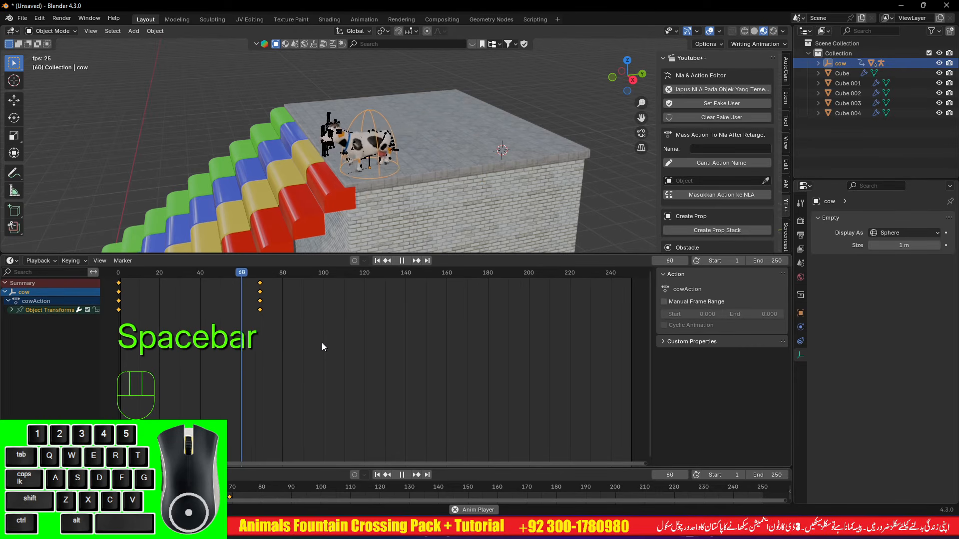
key(space)
drag(269, 272, 207, 278)
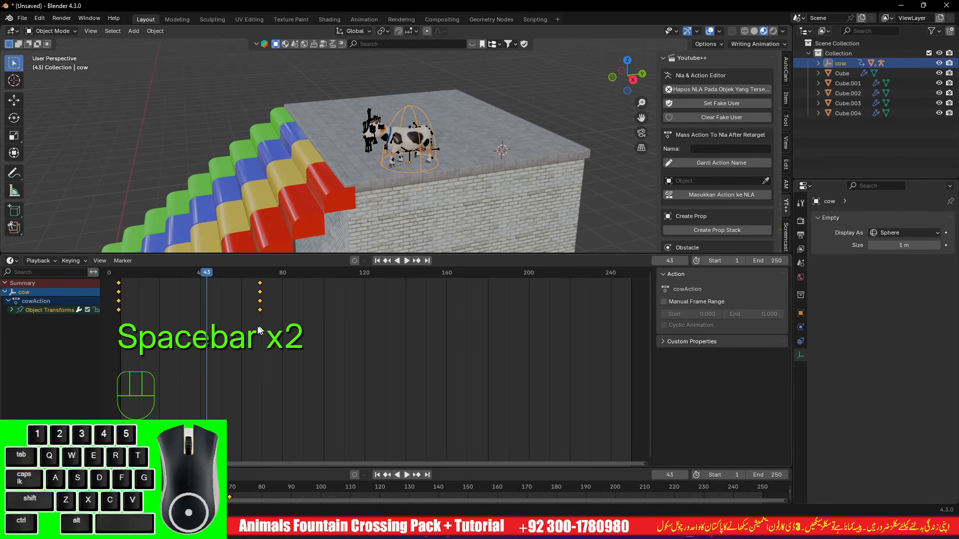
key(g)
click(349, 283)
key(space)
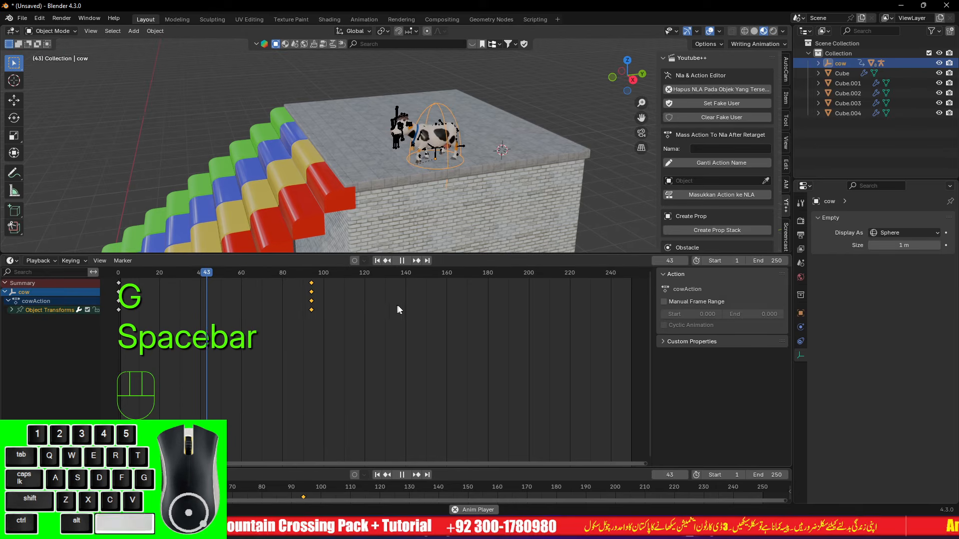
key(space)
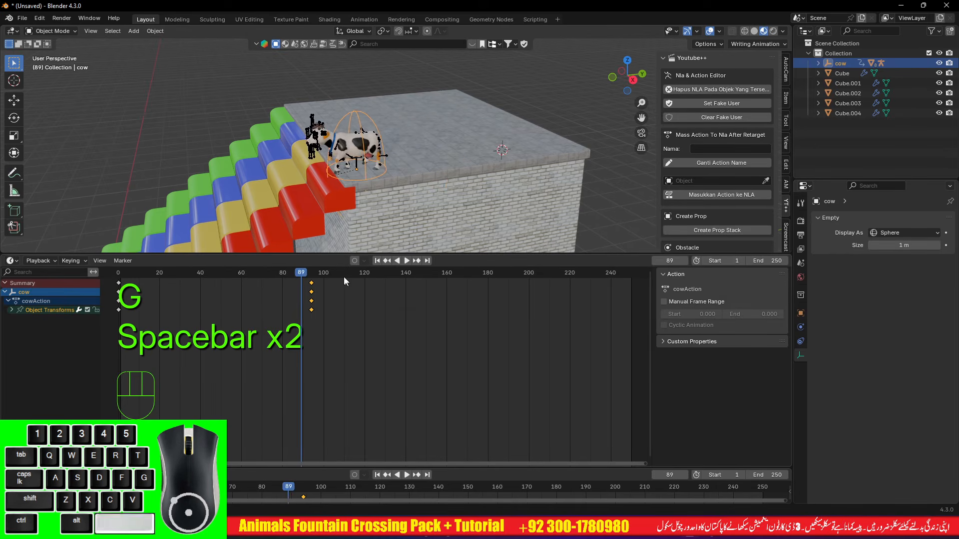
Return to frame 0 and select the cow's armature
drag(128, 273, 119, 283)
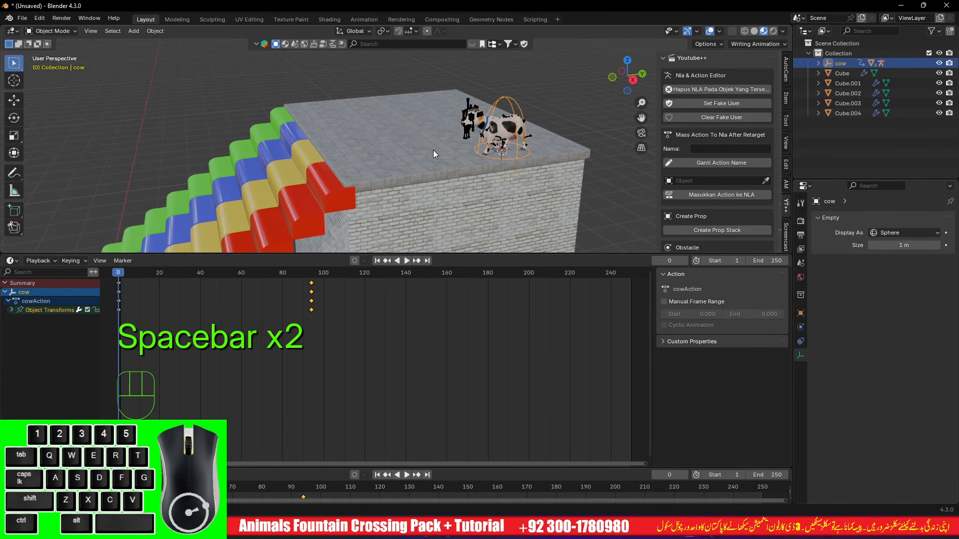
click(467, 103)
click(470, 108)
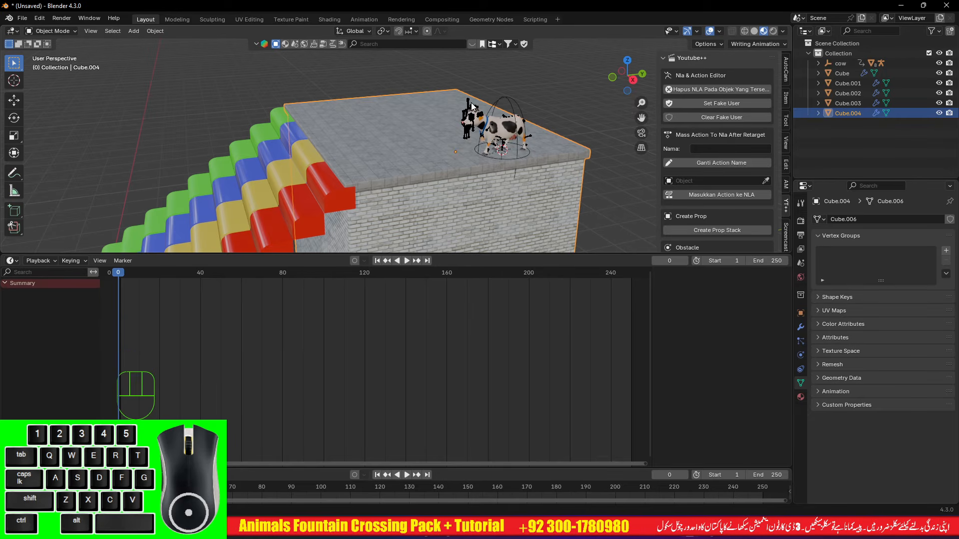
In the Nonlinear Animation editor, set the walk strip's playback scale to 0.33 and repeat to about 33.14, then play the animation
click(14, 260)
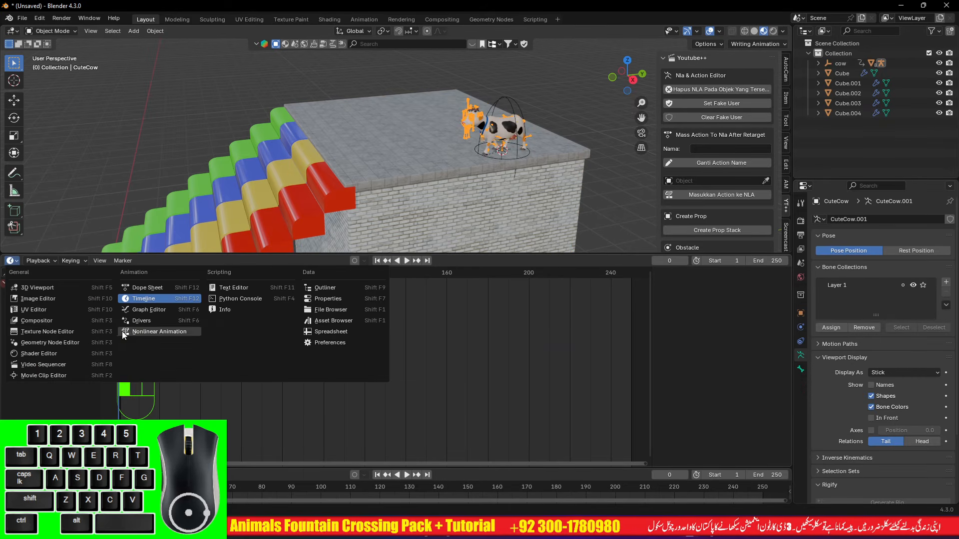
click(122, 331)
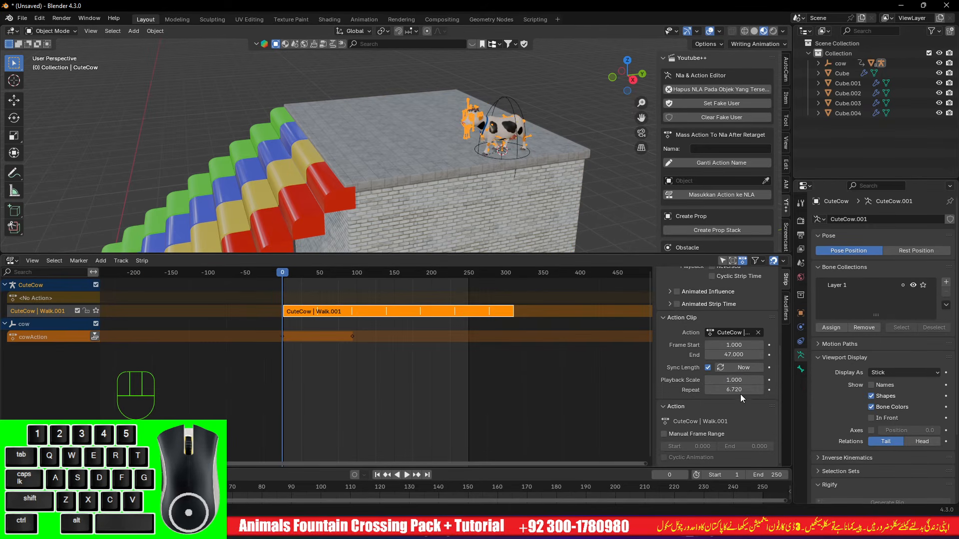
shift+drag(735, 379, 736, 379)
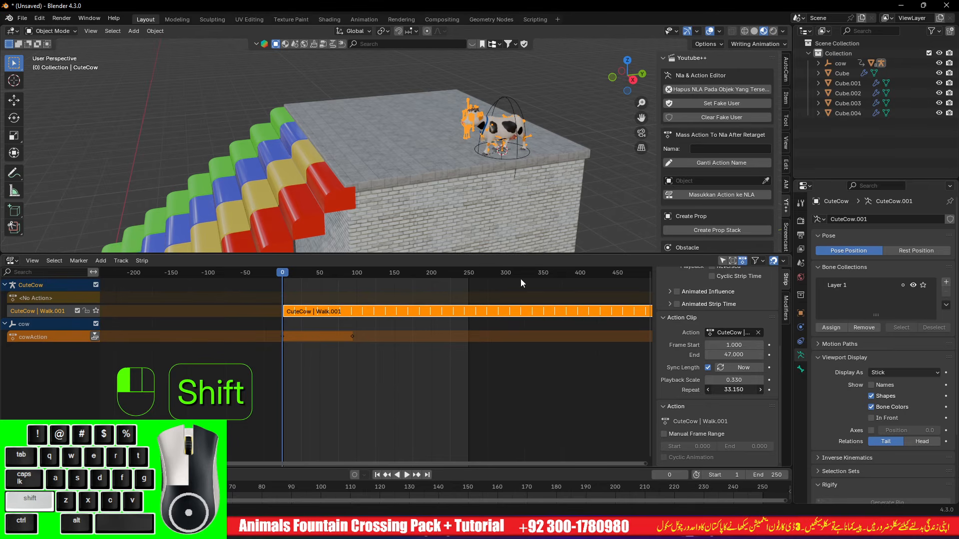
key(space)
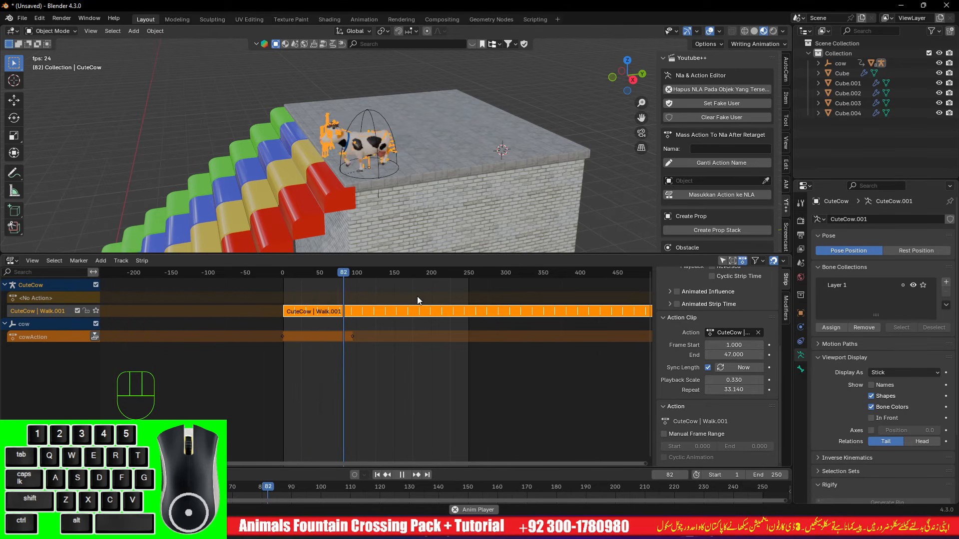
Stop playback, select the cow's sphere empty and go to frame 96 in the right orthographic view
key(space)
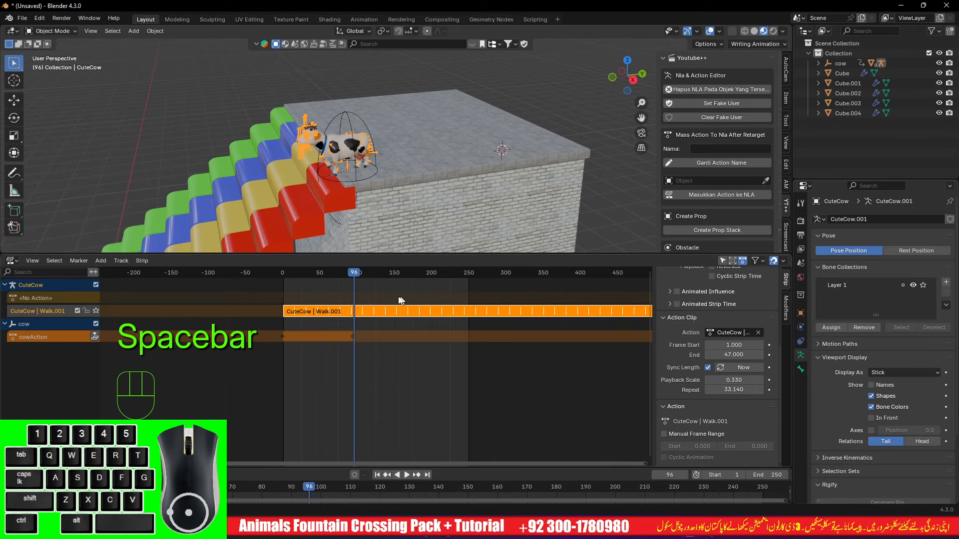
click(353, 277)
click(339, 121)
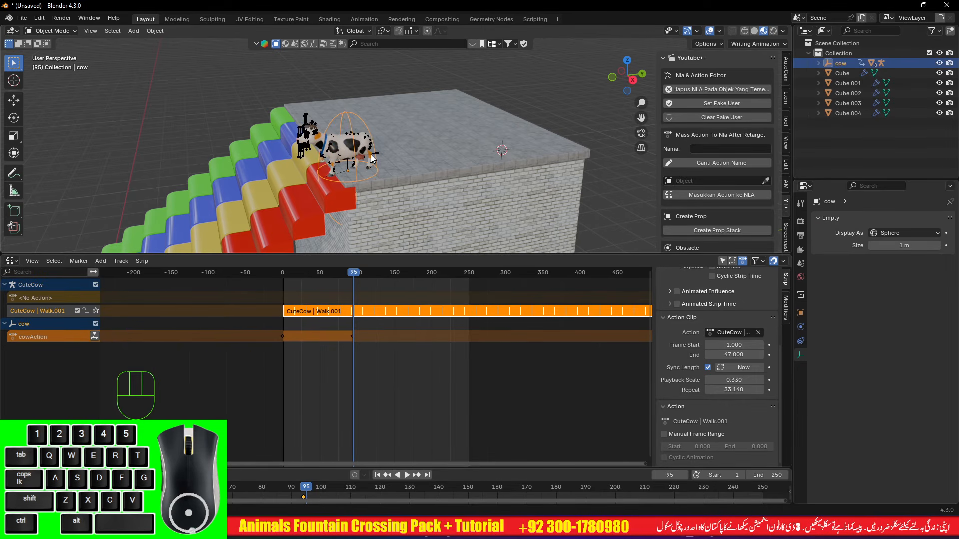
key(KP_3)
alt+shift+drag(348, 179, 388, 201)
click(355, 276)
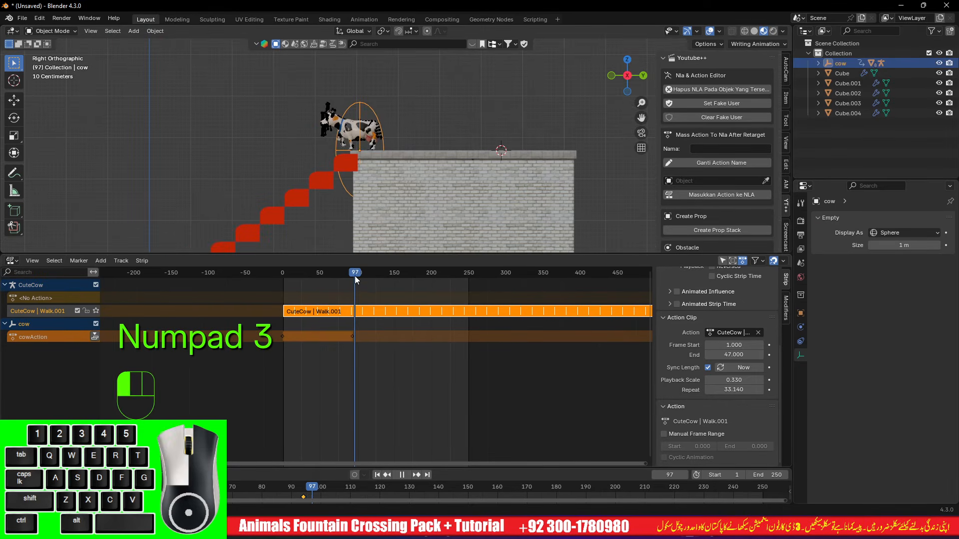
drag(355, 276, 352, 276)
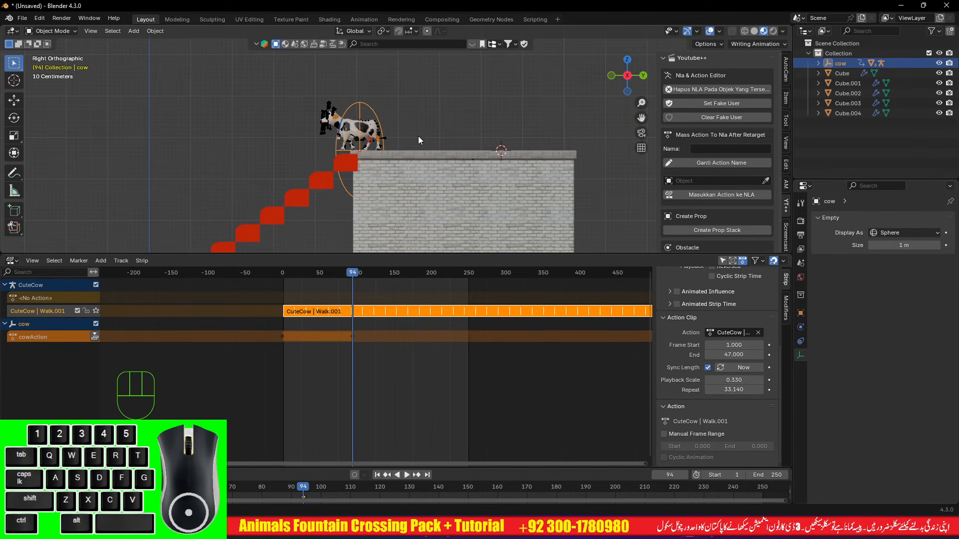
key(Right)
key(Right)
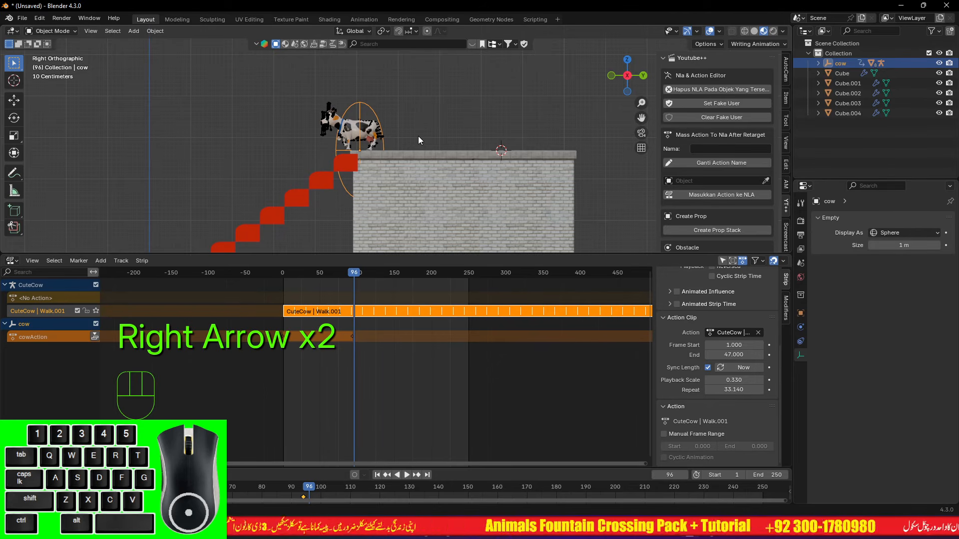
Tilt the cow downward and move it onto the staircase's top step, then keyframe this pose at frame 96
key(r)
click(408, 117)
key(g)
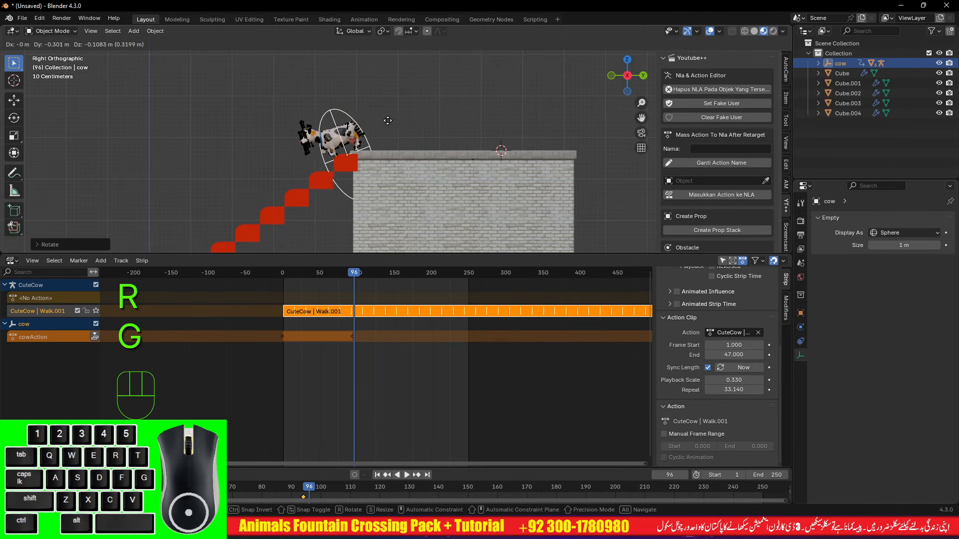
click(382, 119)
key(r)
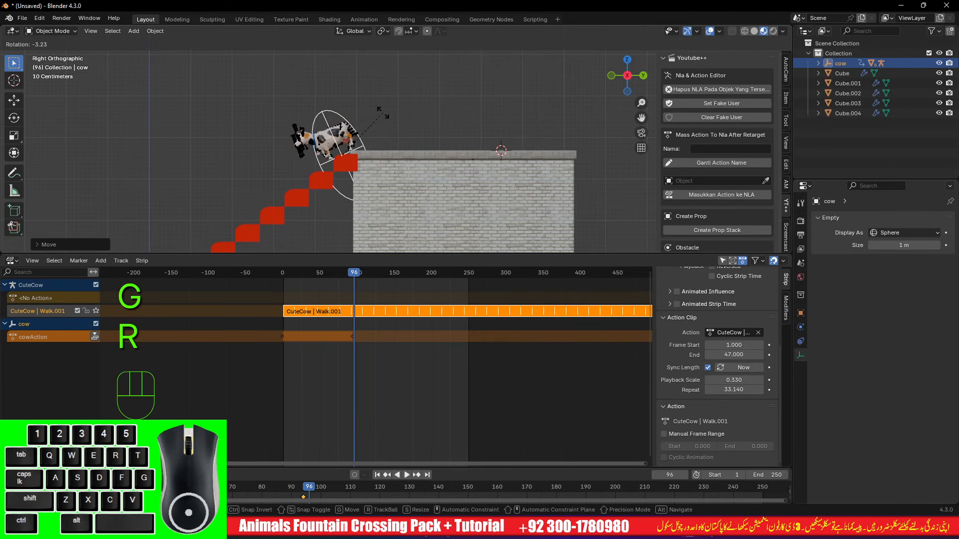
click(385, 110)
key(g)
click(382, 109)
key(r)
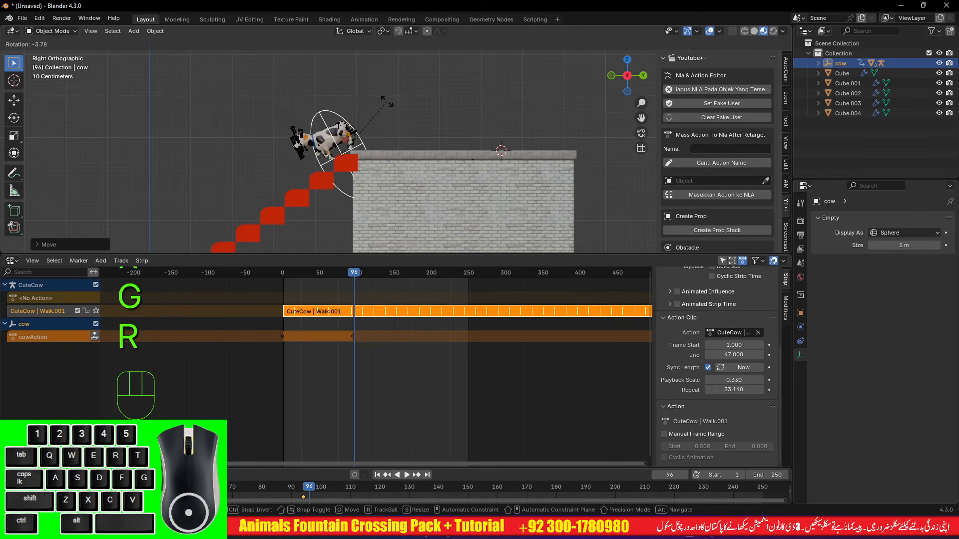
click(387, 104)
key(i)
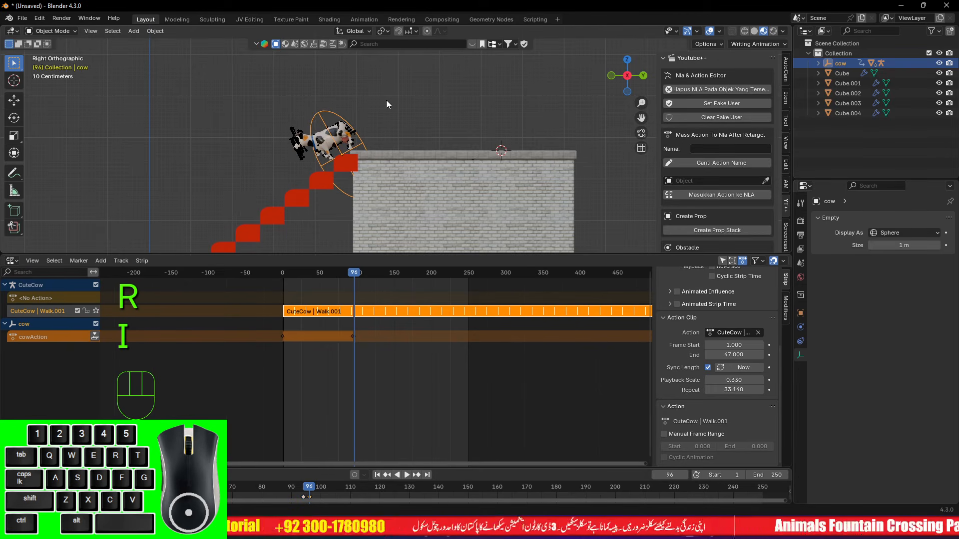
Switch the Nonlinear Animation editor to the Timeline and play the cow's tilt onto the stairs from about frame 75
click(12, 261)
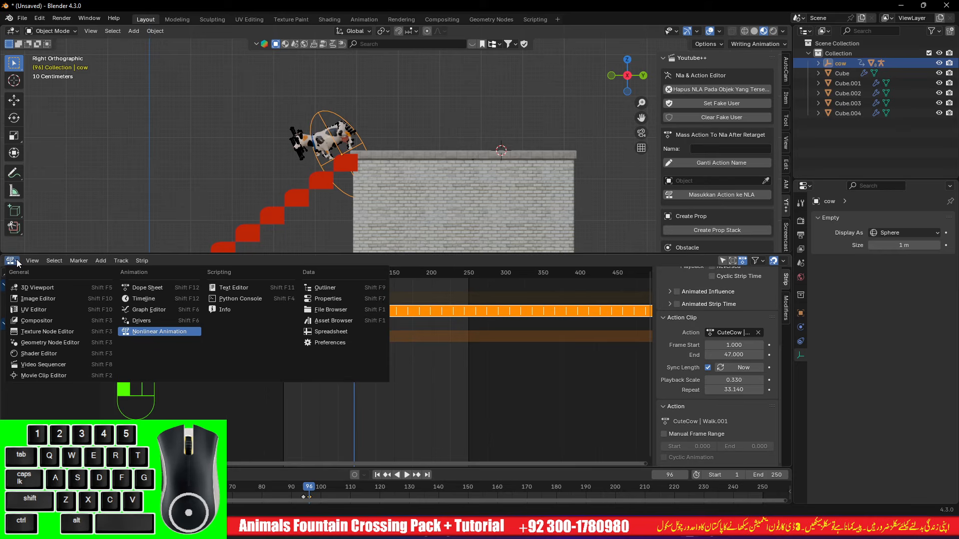
click(144, 298)
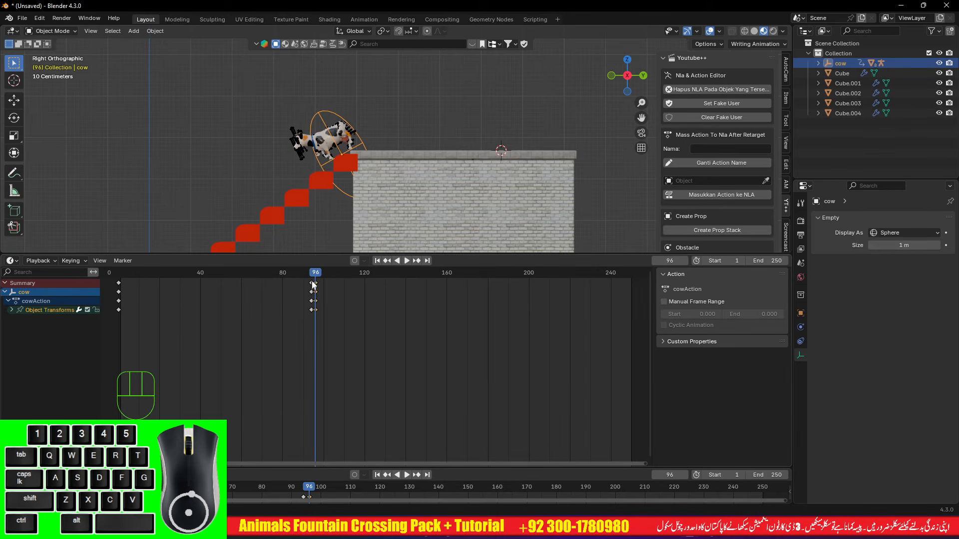
drag(315, 276, 272, 277)
key(space)
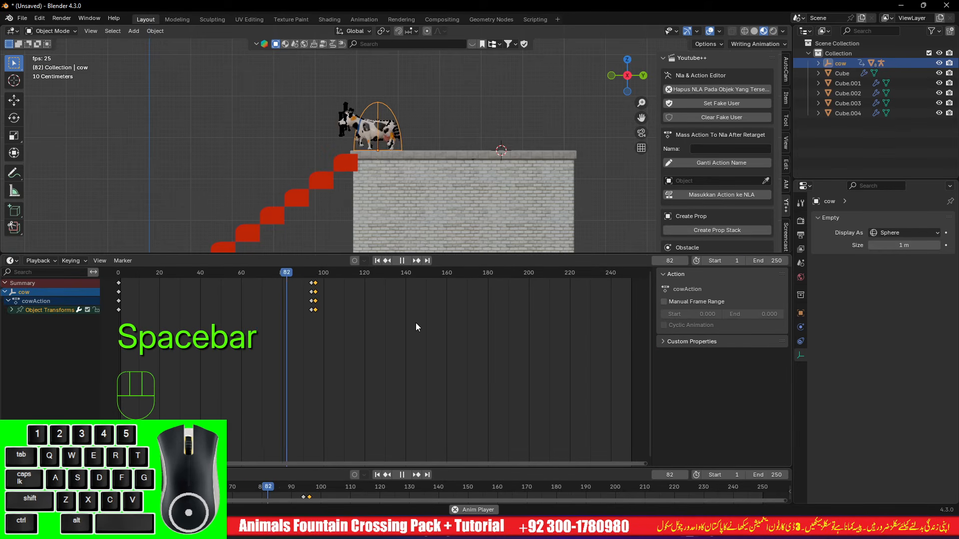
key(space)
key(shift+ctrl+space)
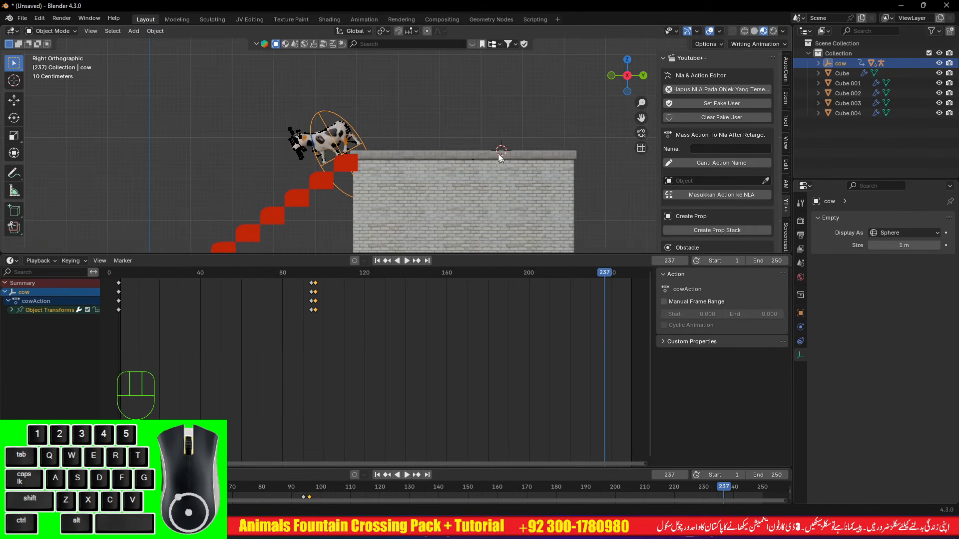
At frame 237, move the cow down to the lowest steps of the staircase
scroll(500, 157, down, 3)
scroll(496, 172, down, 1)
key(g)
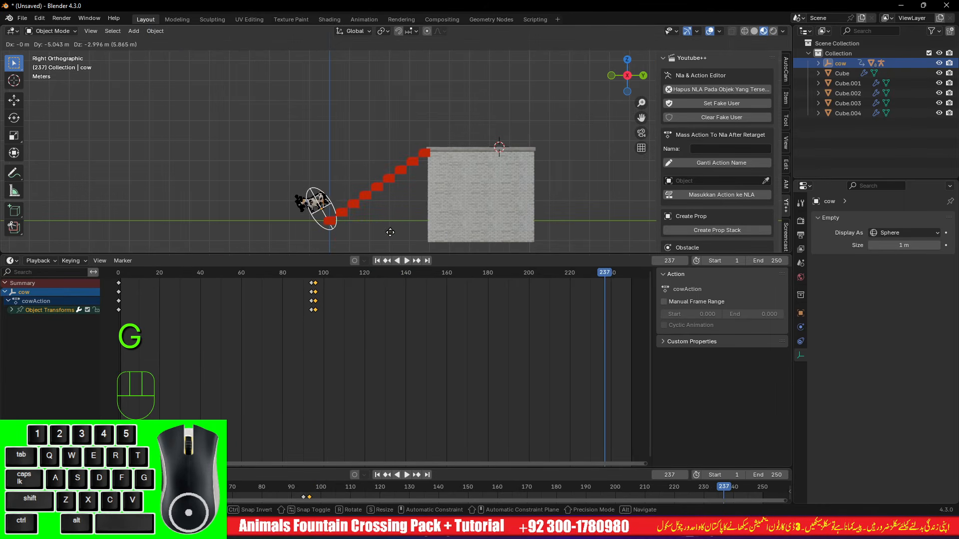
click(392, 237)
scroll(363, 233, up, 4)
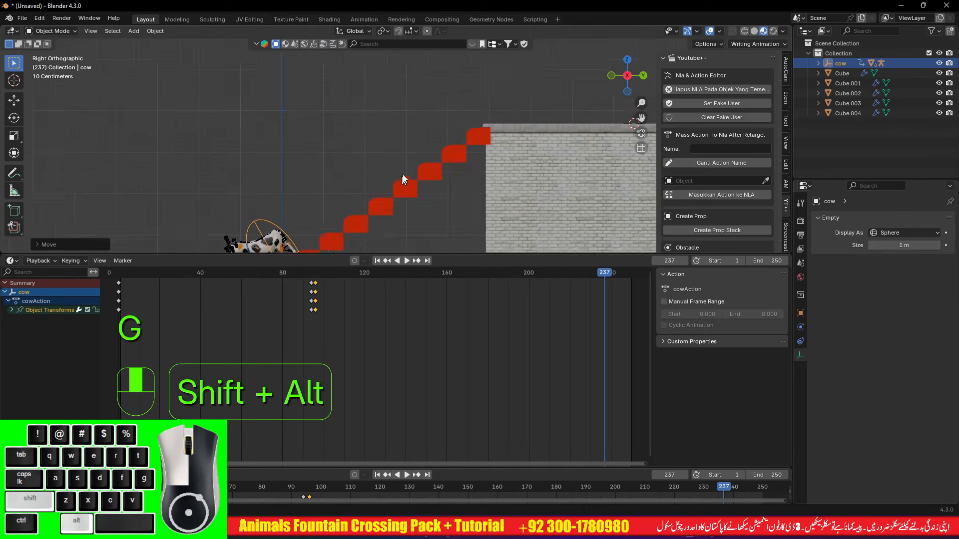
scroll(386, 180, up, 2)
shift+middle_drag(388, 184, 412, 133)
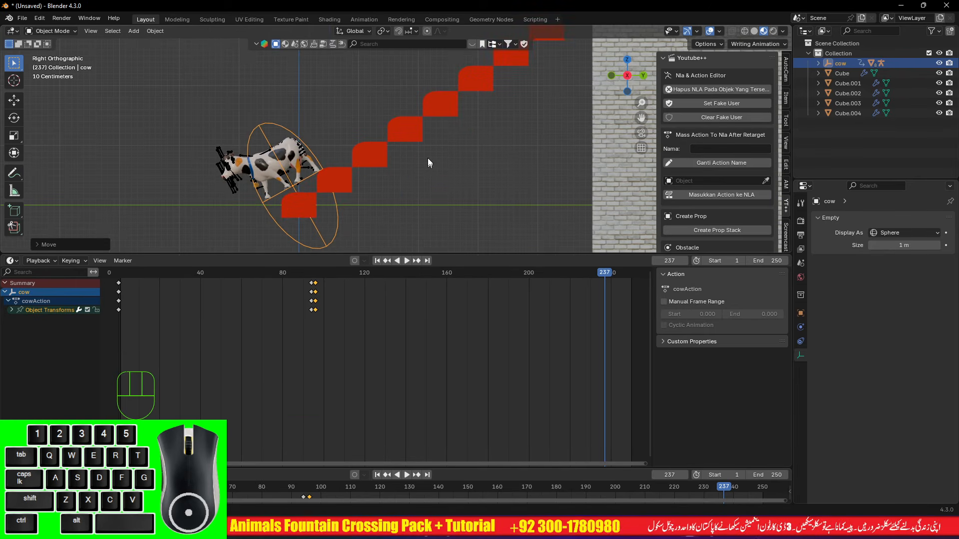
Adjust the cow's tilt and position to follow the lower stairs, and keyframe the pose at frame 237
key(r)
click(427, 146)
key(r)
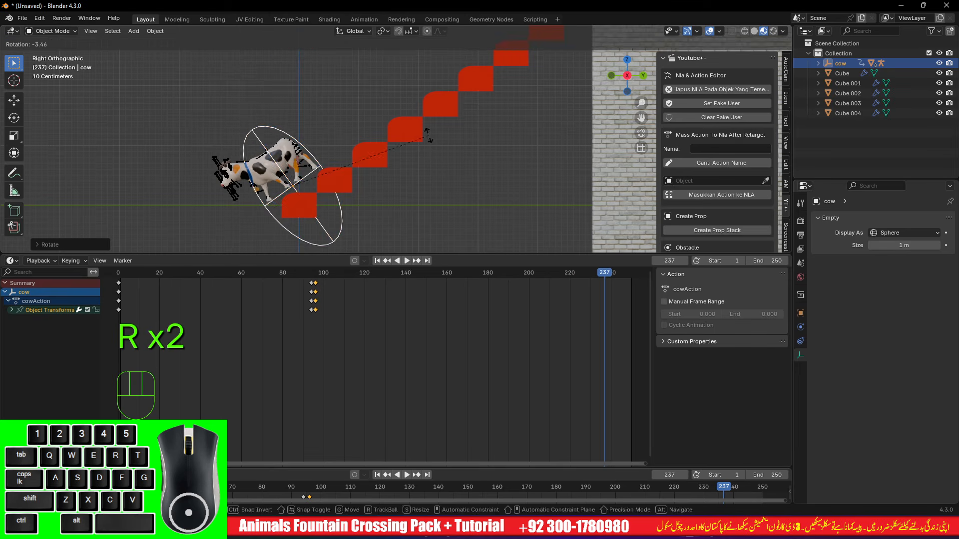
key(g)
click(443, 137)
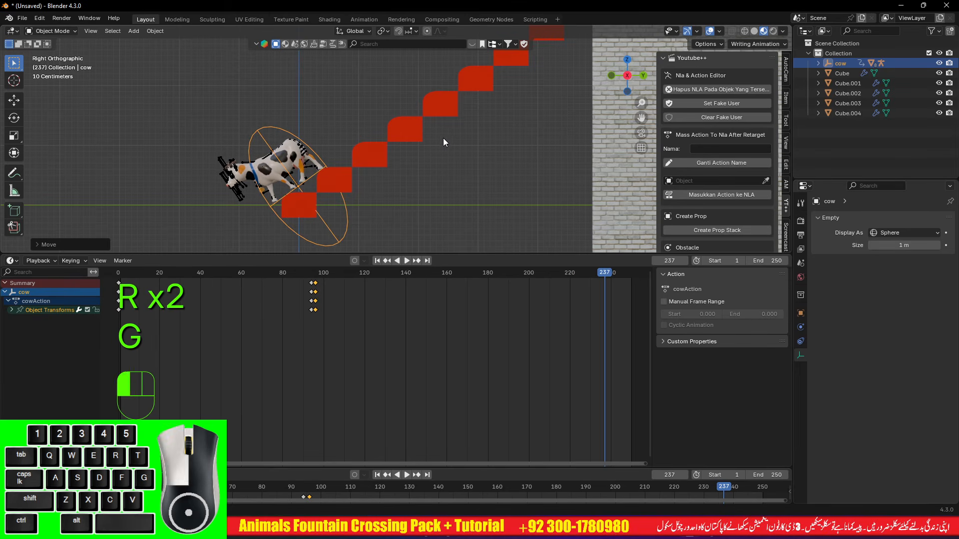
key(i)
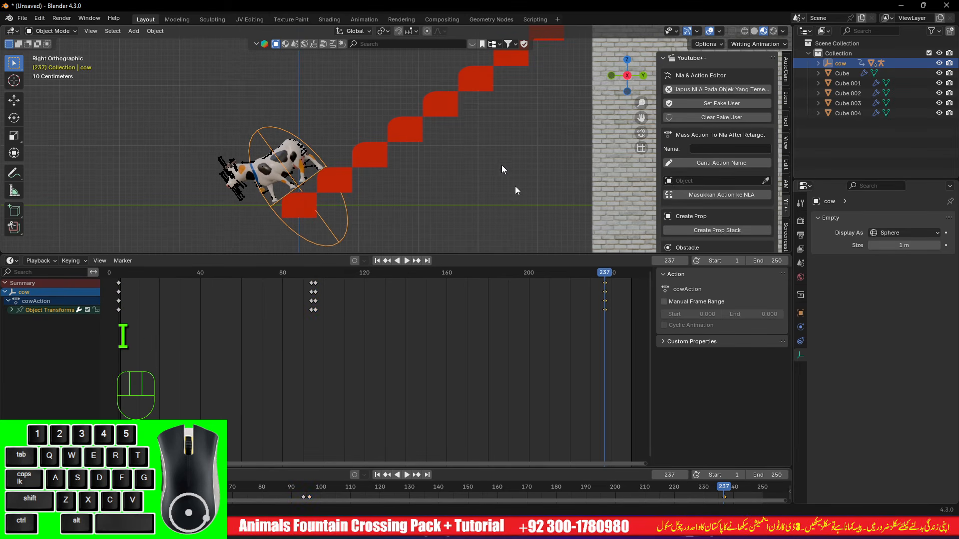
Set the interpolation of all the cow's keyframes to Linear
key(a)
key(t)
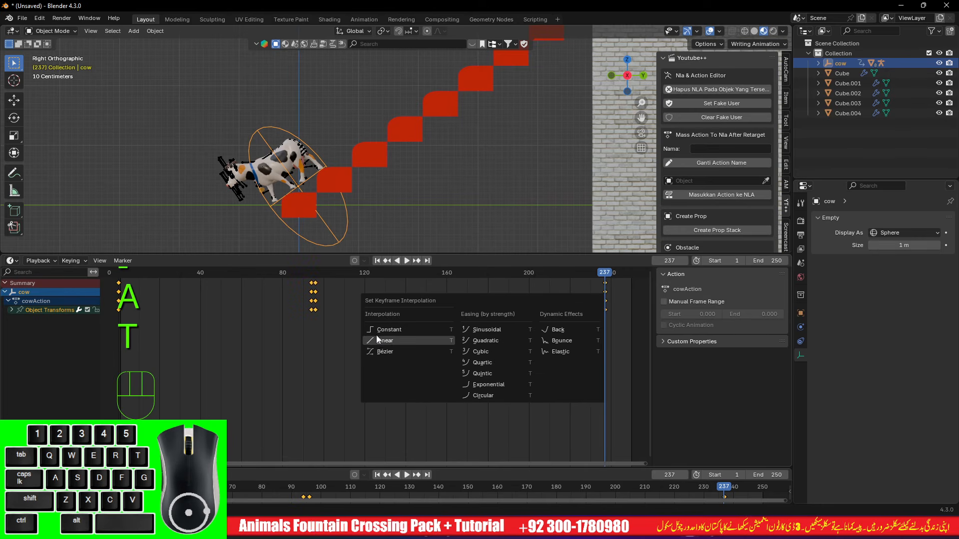
click(376, 337)
Play the animation from about frame 37 and check the cow's descent of the staircase from a perspective angle
drag(211, 293, 193, 294)
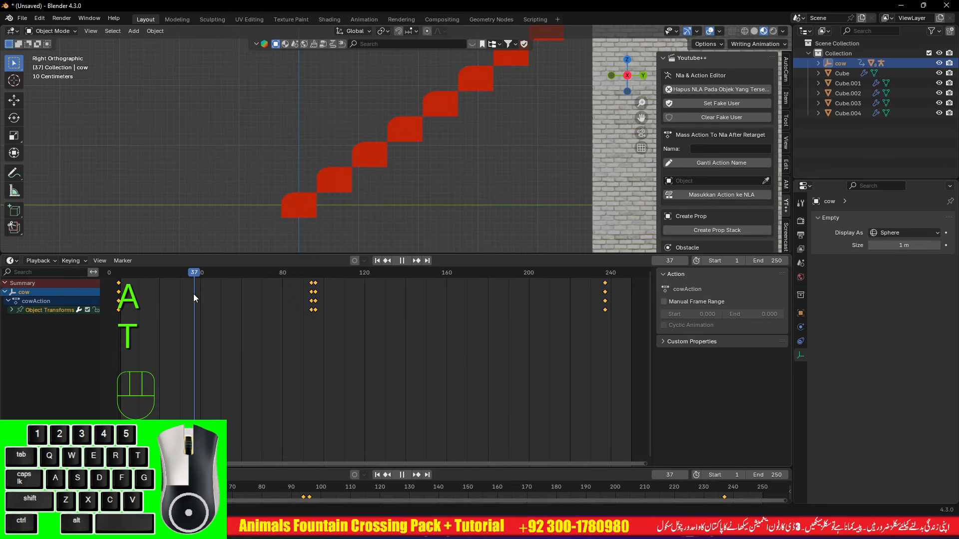
key(space)
scroll(358, 147, down, 9)
mouse_move(357, 146)
alt+mouse_down()
mouse_move(412, 174)
mouse_move(455, 127)
mouse_move(355, 131)
alt+mouse_up()
scroll(420, 165, up, 5)
scroll(355, 131, down, 2)
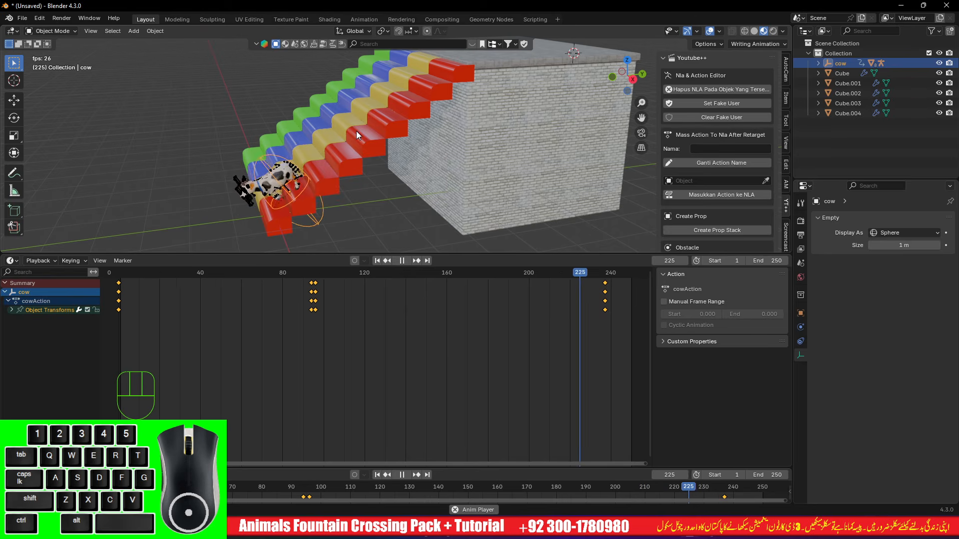
key(space)
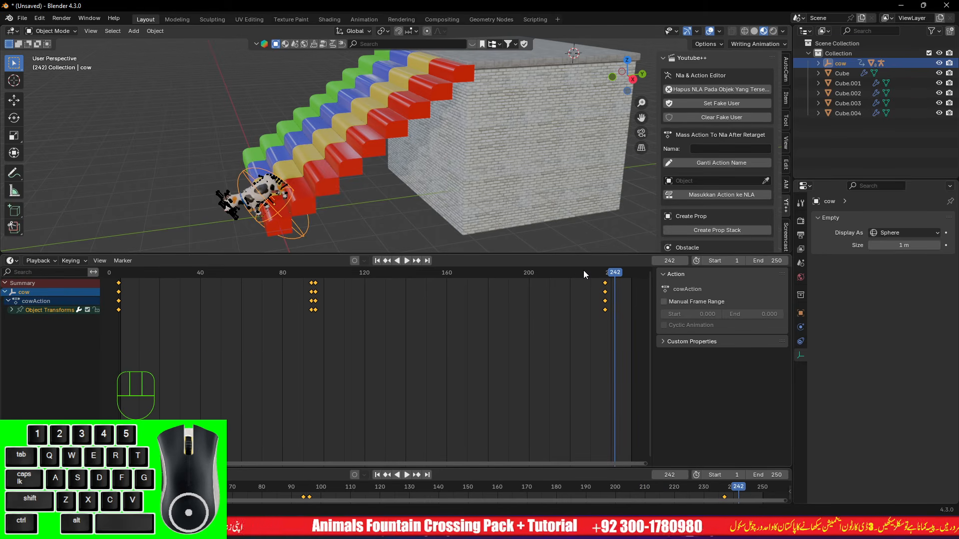
Go to frame 239 in the right orthographic view and move the cow off the bottom step, in front of the stairs
key(Left)
key(Left)
key(Left)
key(Left)
key(KP_3)
key(KP_3)
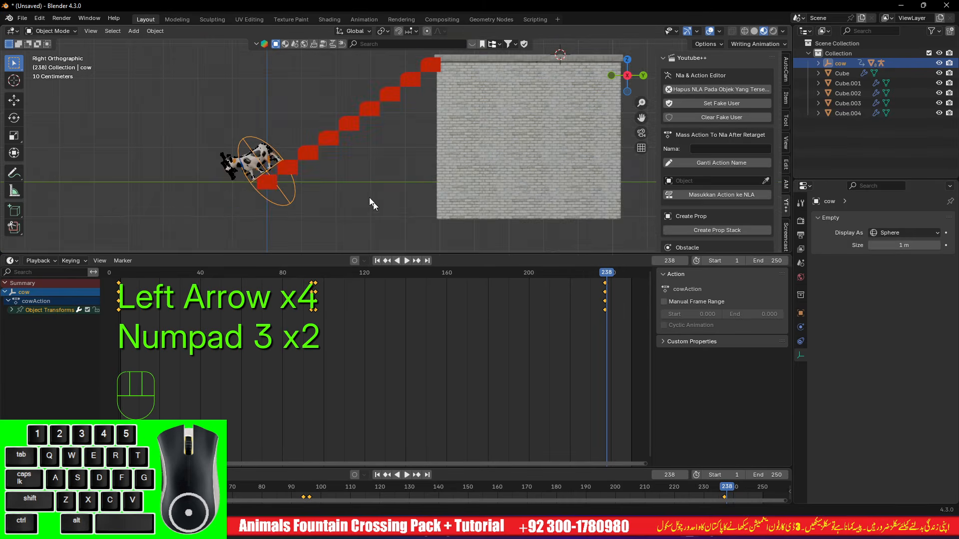
scroll(331, 194, up, 3)
shift+middle_drag(255, 205, 421, 159)
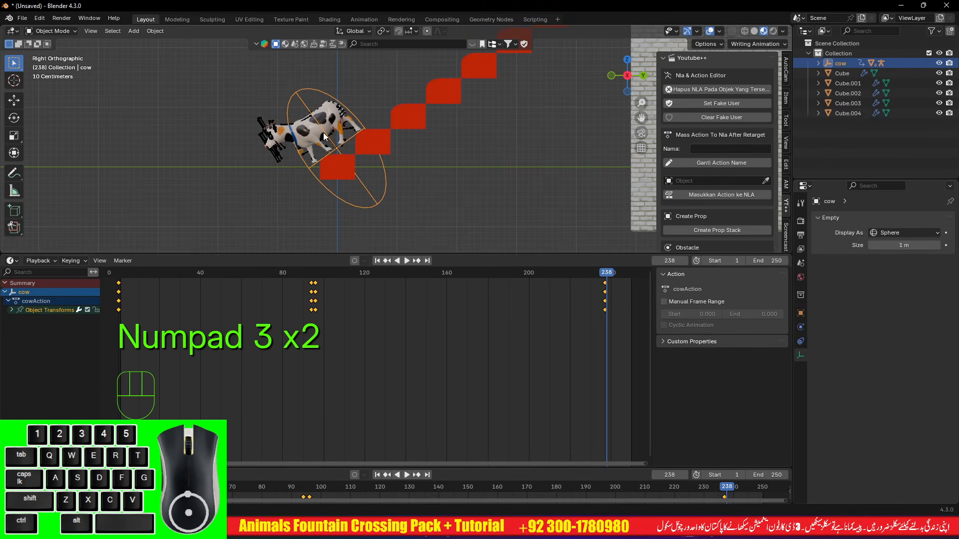
scroll(325, 136, down, 2)
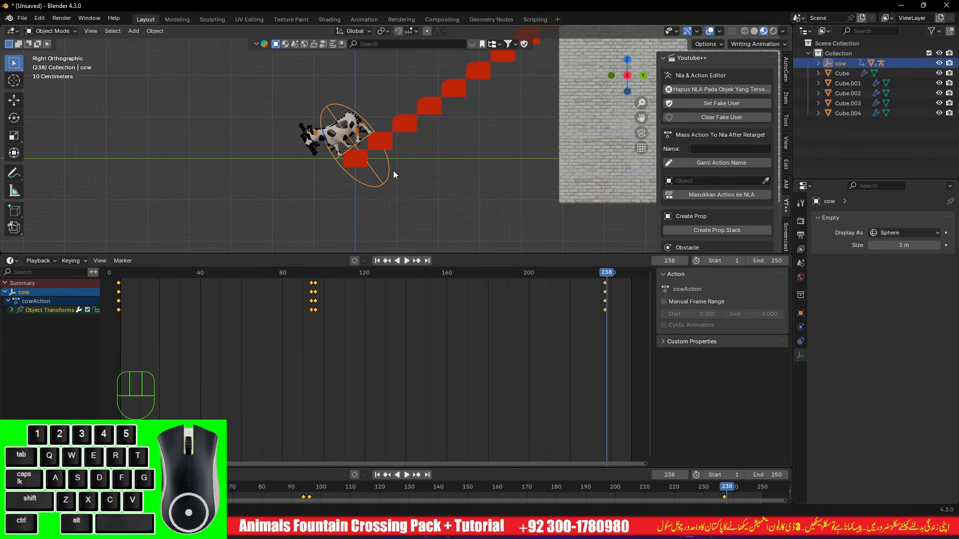
key(Right)
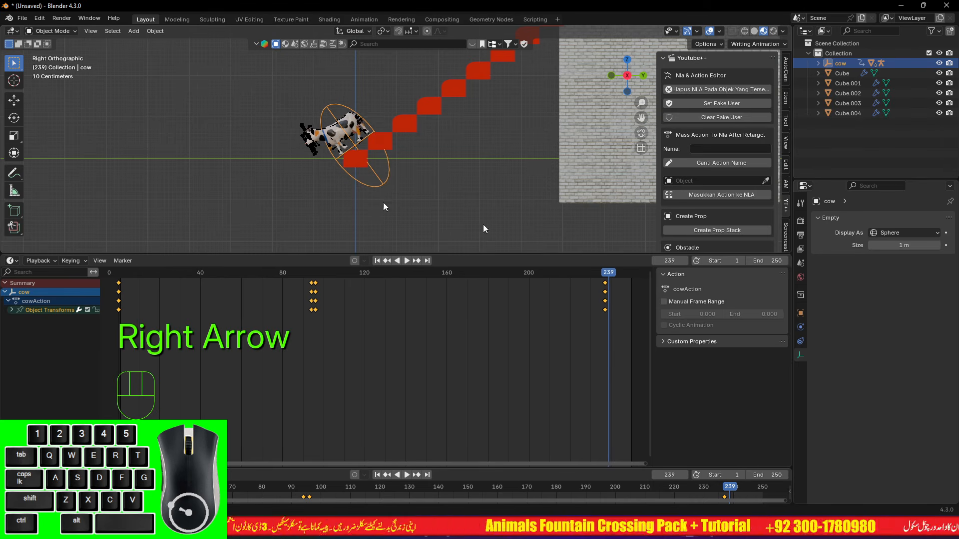
key(g)
click(292, 194)
Rotate the cow level and set it on the ground, keyframe the pose at frame 239 and play the transition
key(r)
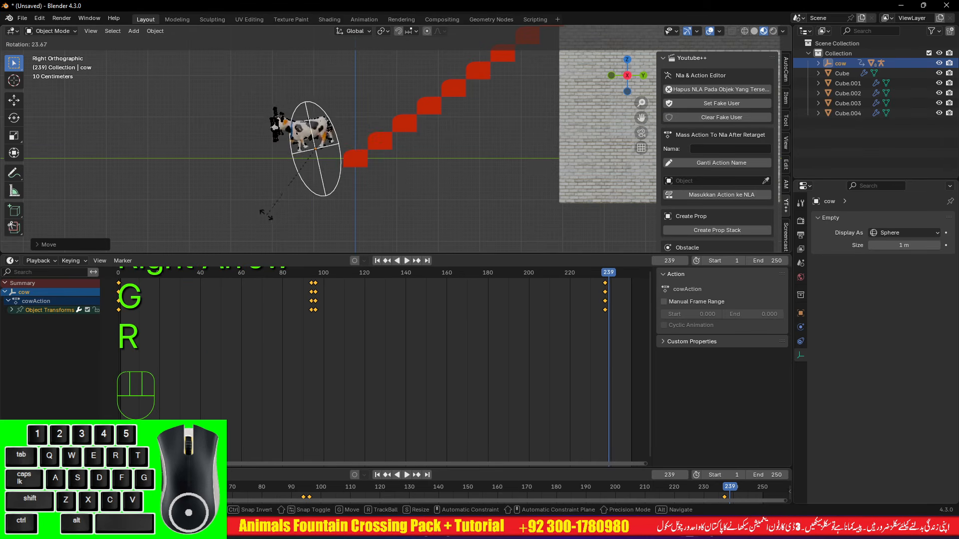
click(252, 207)
key(g)
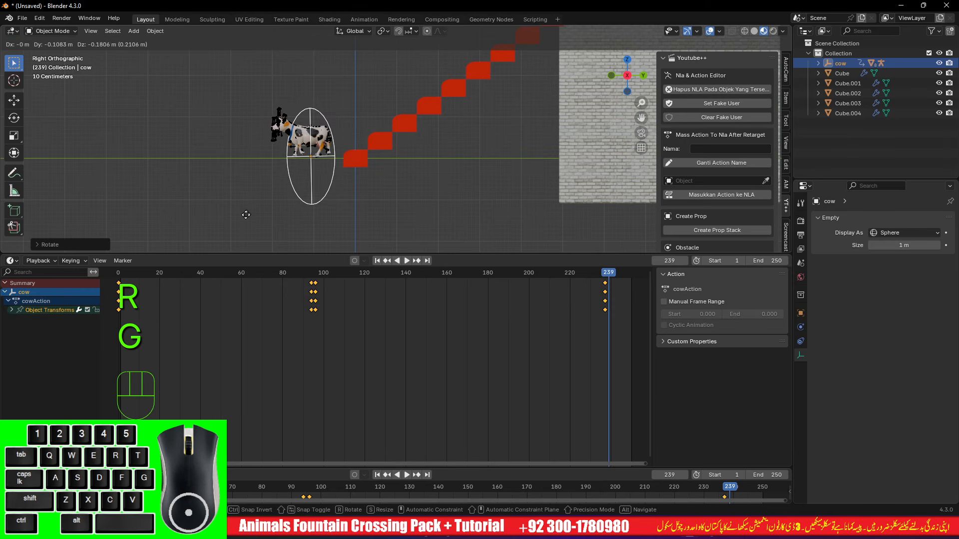
click(245, 214)
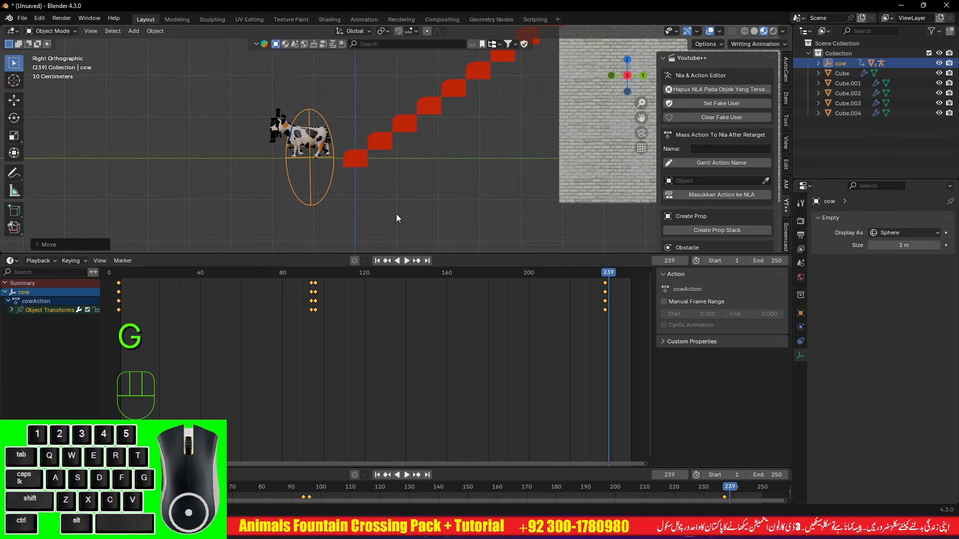
key(r)
click(388, 216)
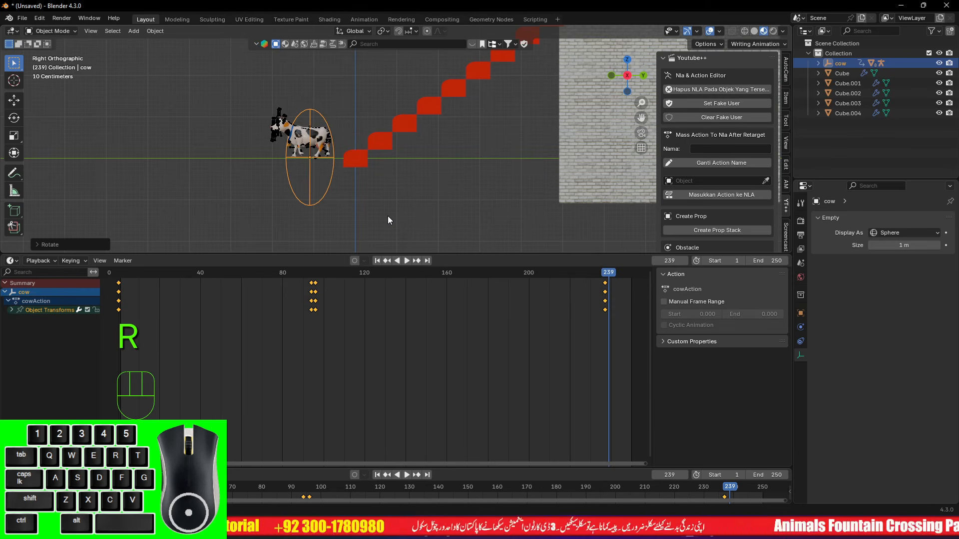
key(space)
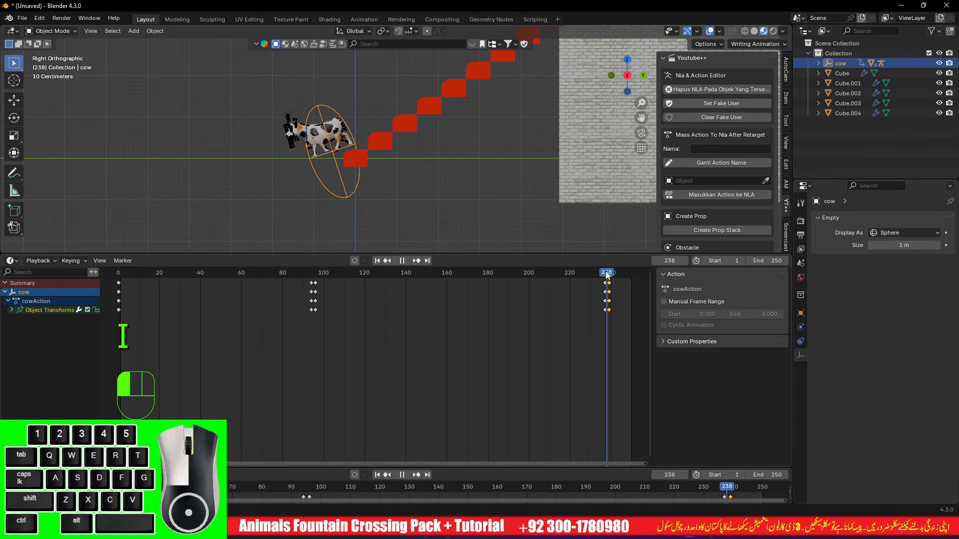
key(space)
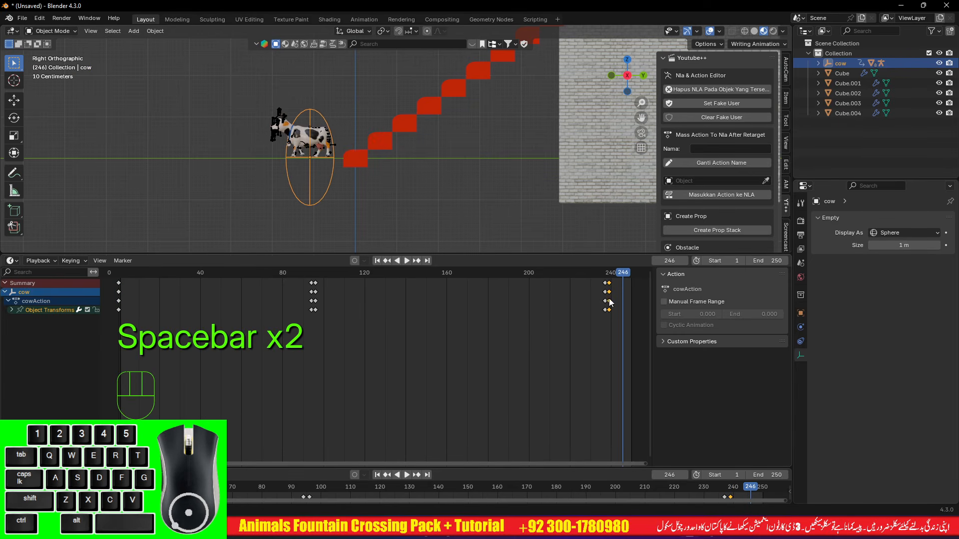
Move the cow's level-pose keyframes in front of the stairs to frame 246 and play the transition
scroll(607, 305, up, 8)
alt+shift+middle_drag(606, 309, 200, 305)
scroll(310, 301, up, 3)
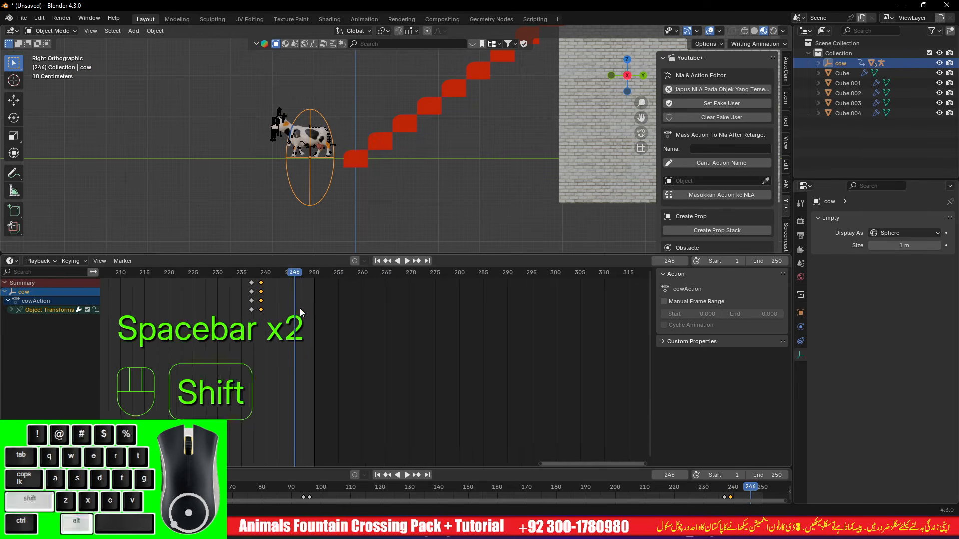
shift+middle_drag(299, 308, 407, 310)
key(g)
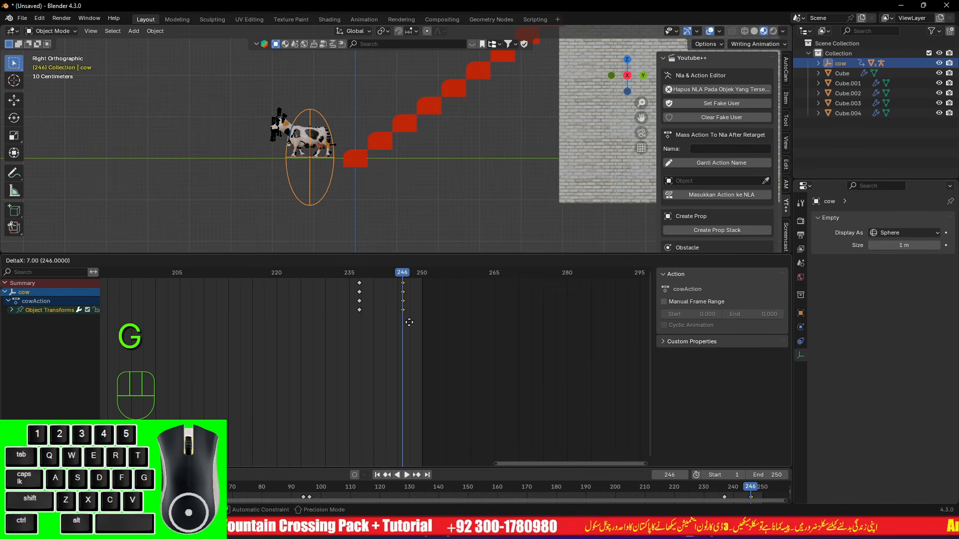
click(408, 322)
drag(400, 274, 326, 280)
key(space)
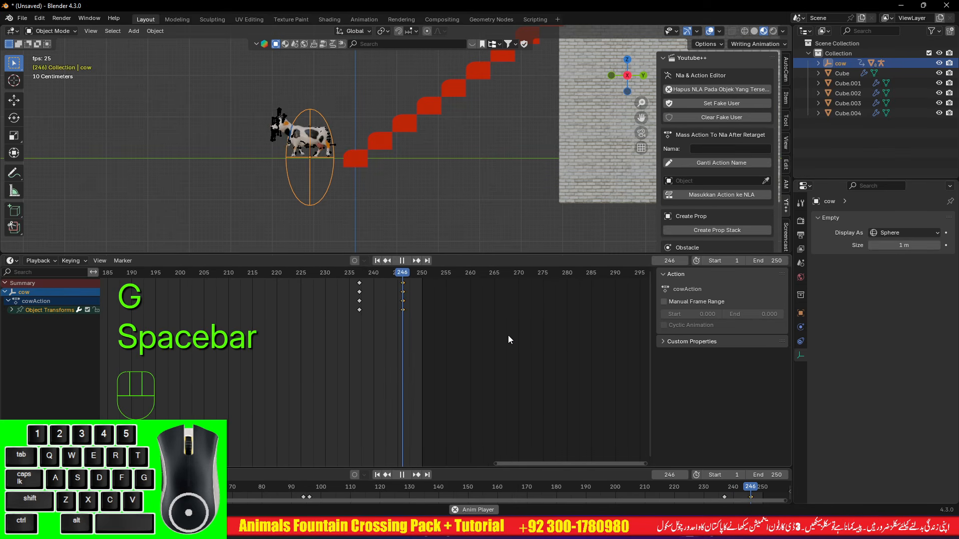
key(space)
Go to frame 277, move the cow along Y far out in front of the stairs and keyframe the pose
click(413, 273)
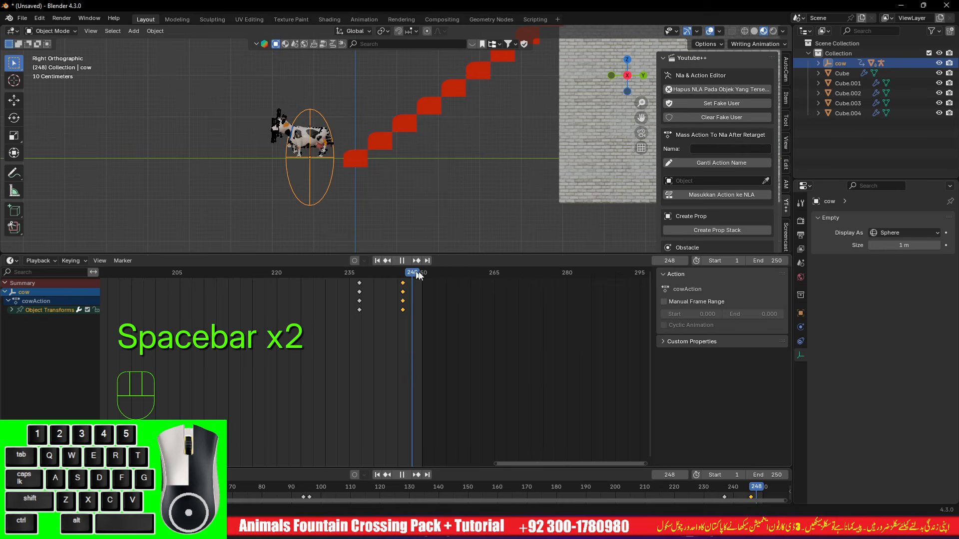
scroll(366, 175, down, 4)
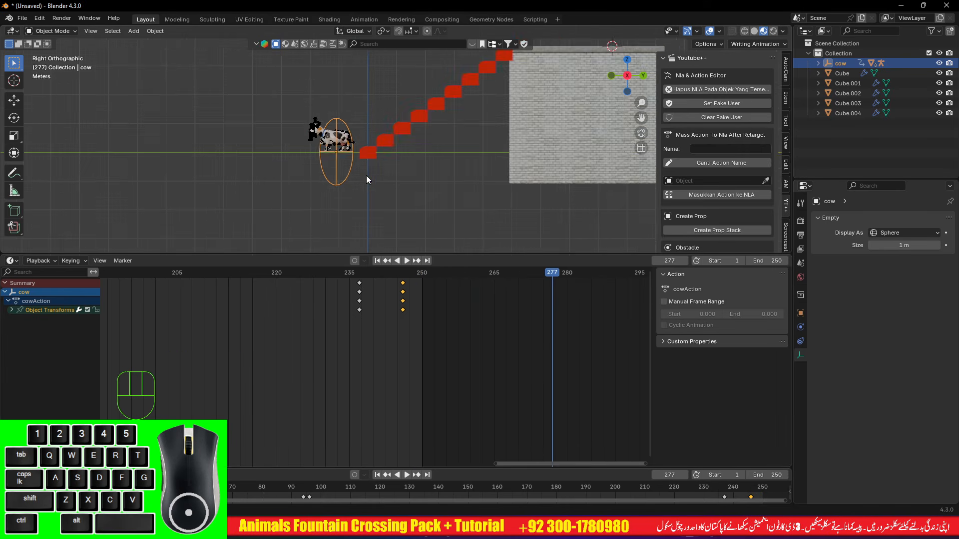
key(g)
key(y)
click(145, 171)
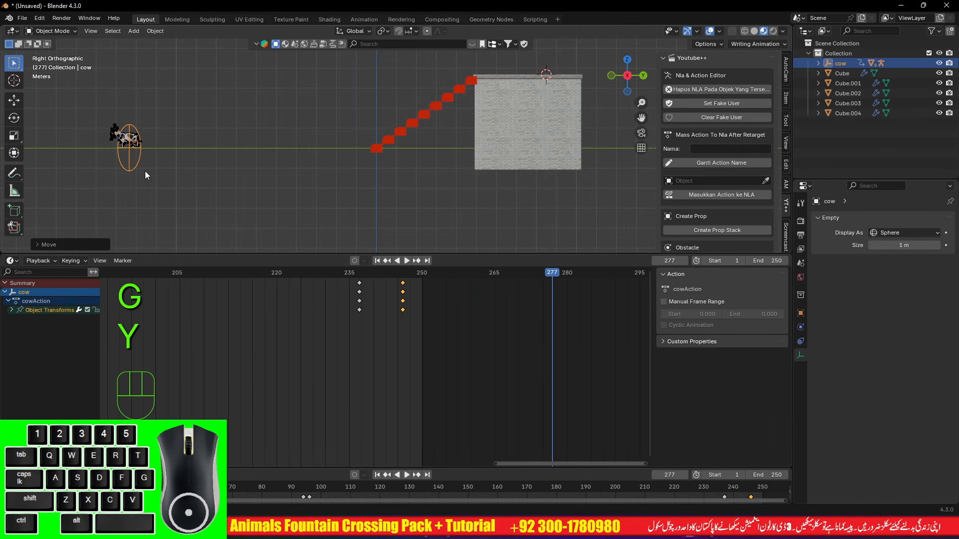
key(i)
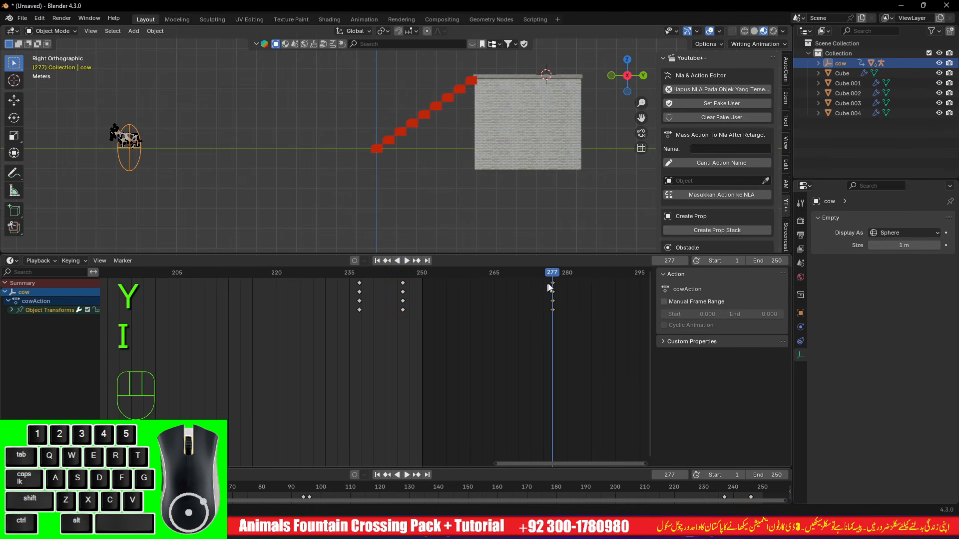
Play the walk-off, move the level-pose keyframes at the foot of the stairs to frame 251 and set the end frame to 278
drag(480, 286, 189, 290)
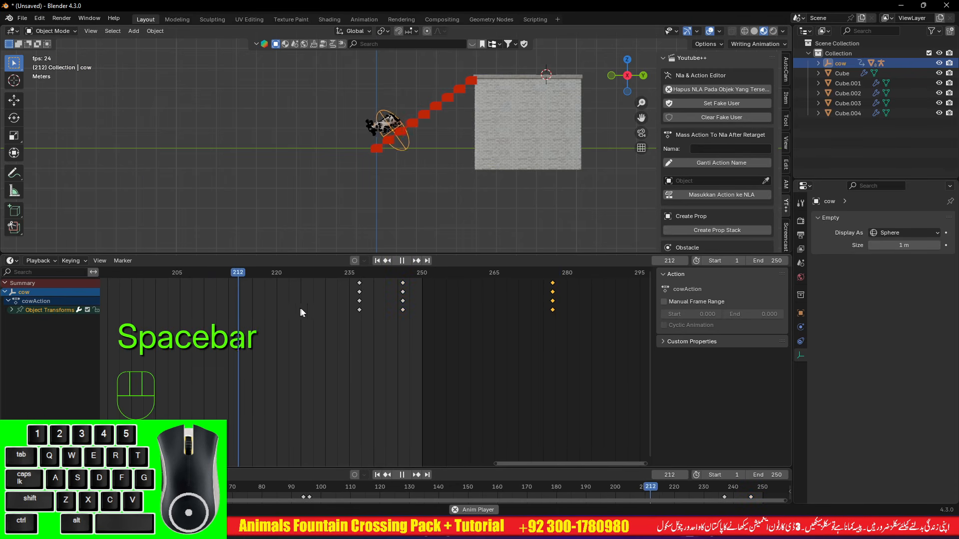
key(space)
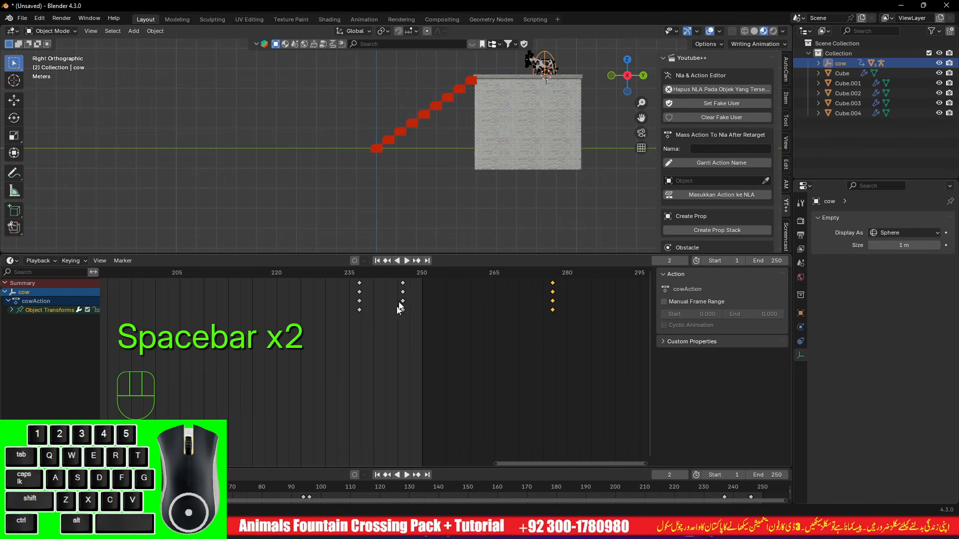
drag(412, 284, 412, 284)
key(g)
click(430, 295)
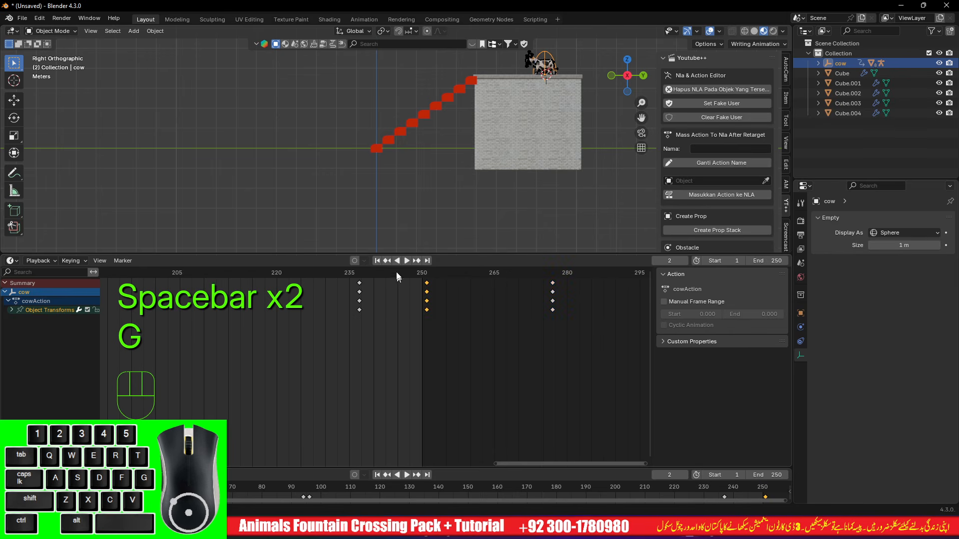
mouse_move(771, 261)
mouse_down()
mouse_move(787, 260)
mouse_move(776, 261)
mouse_up()
Play the animation from frame 1 in a perspective view with overlays hidden and check the cow's walk down the stairs
click(378, 260)
scroll(403, 186, down, 3)
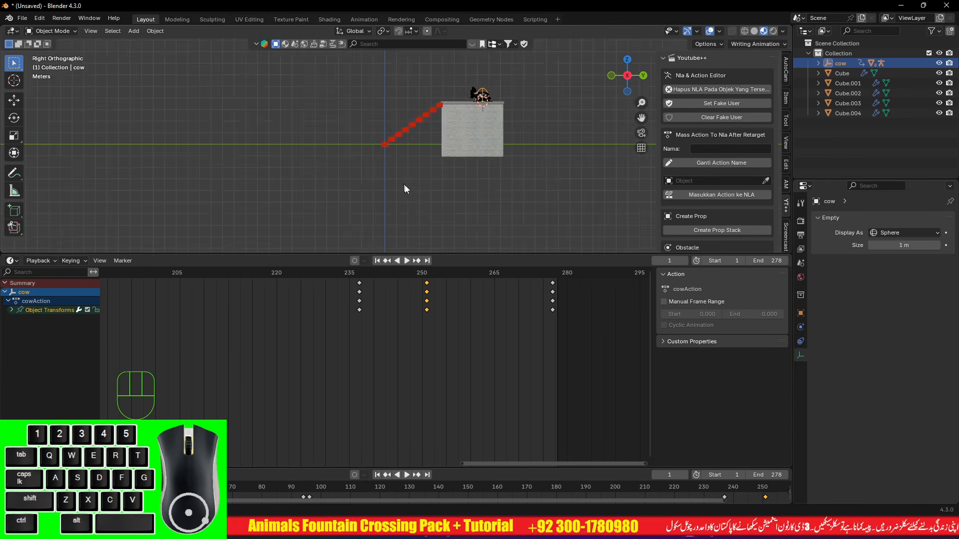
alt+drag(403, 186, 443, 206)
scroll(445, 167, up, 2)
scroll(445, 166, up, 3)
alt+shift+drag(444, 160, 369, 192)
key(space)
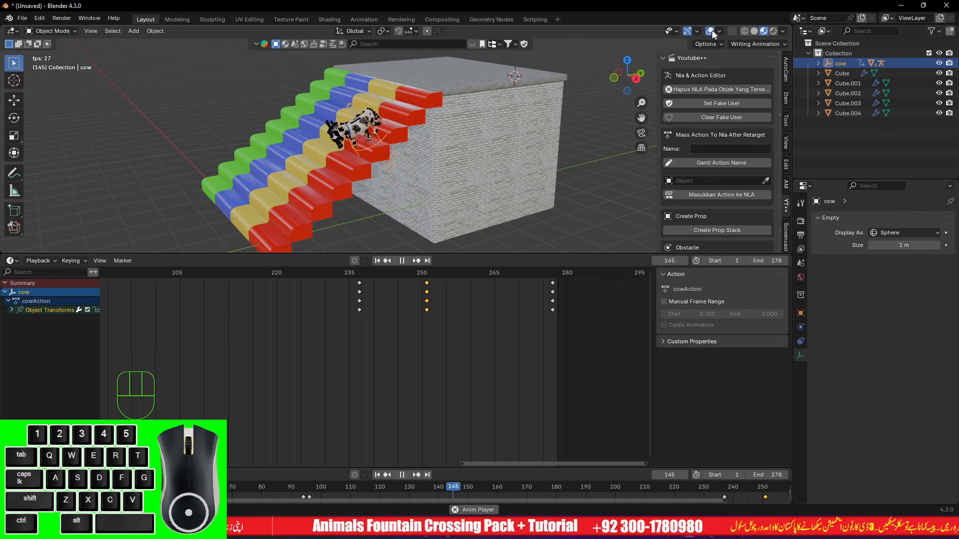
scroll(405, 169, up, 4)
scroll(405, 169, down, 2)
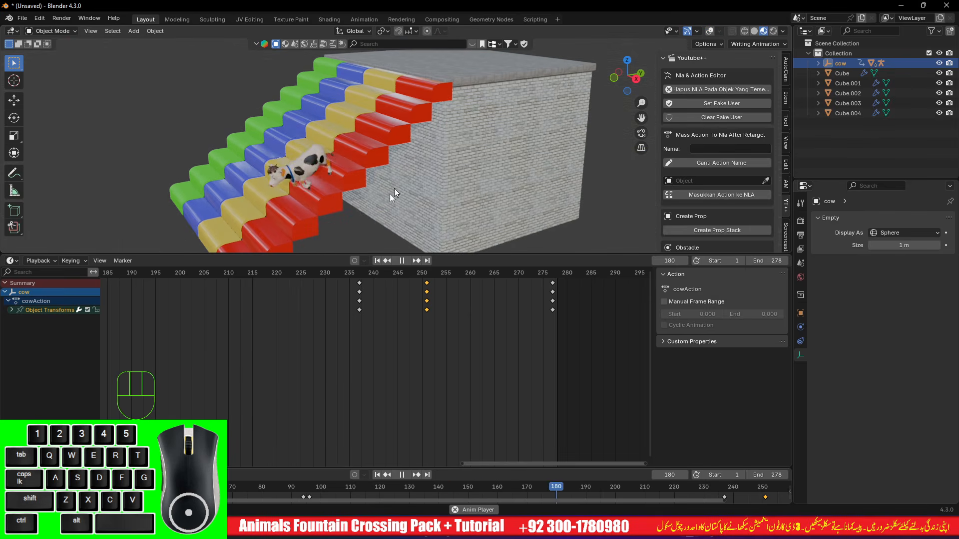
shift+middle_drag(394, 187, 451, 138)
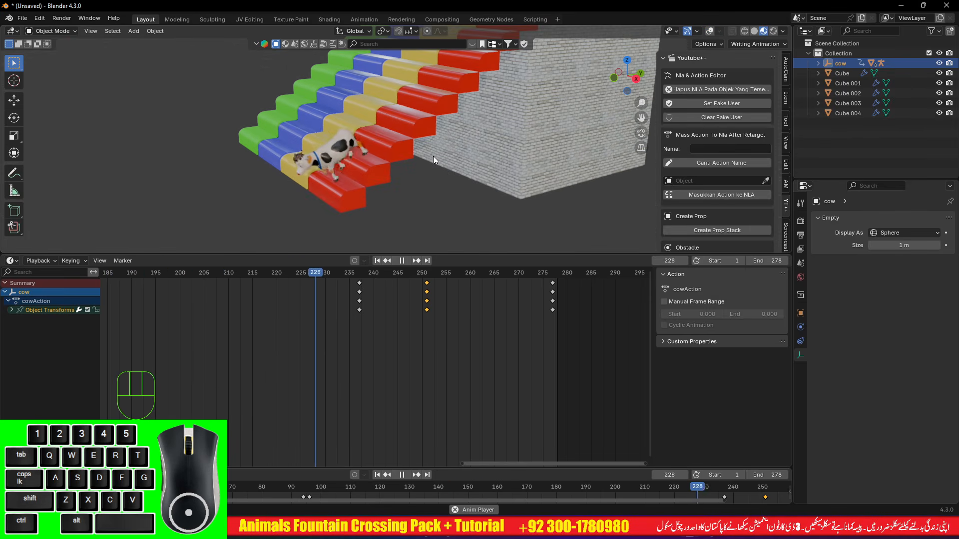
key(space)
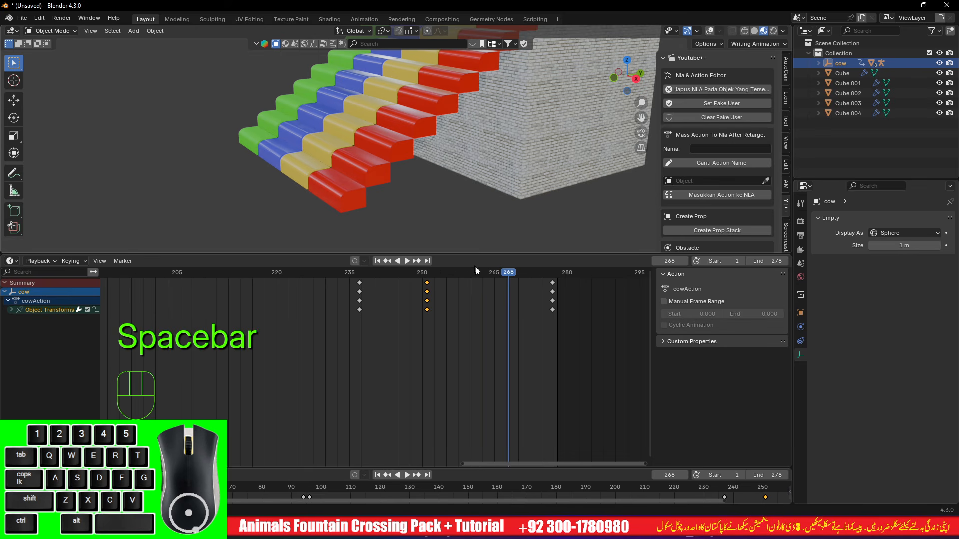
Move the cow's last keyframes to frame 320 to slow the walk-off and play it from near the foot of the stairs
drag(576, 276, 574, 274)
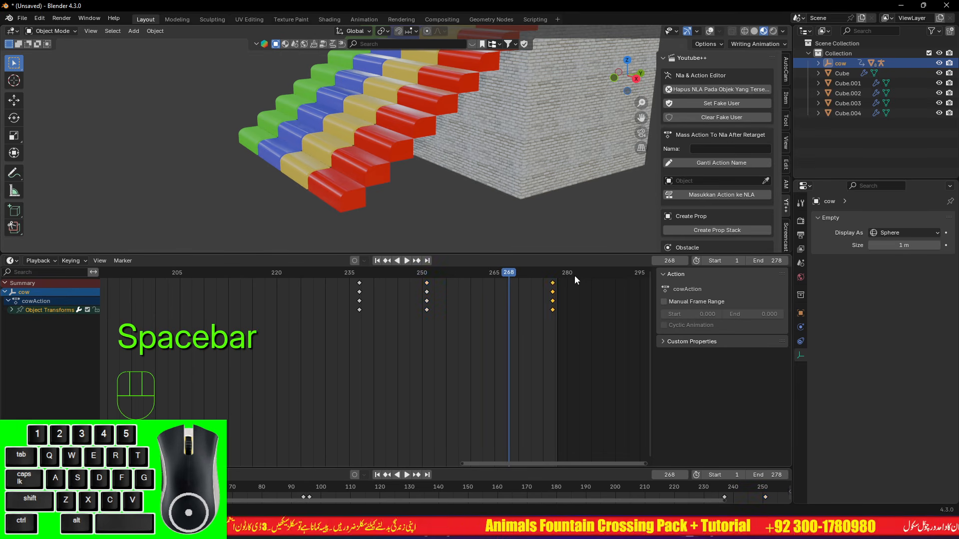
key(g)
click(619, 282)
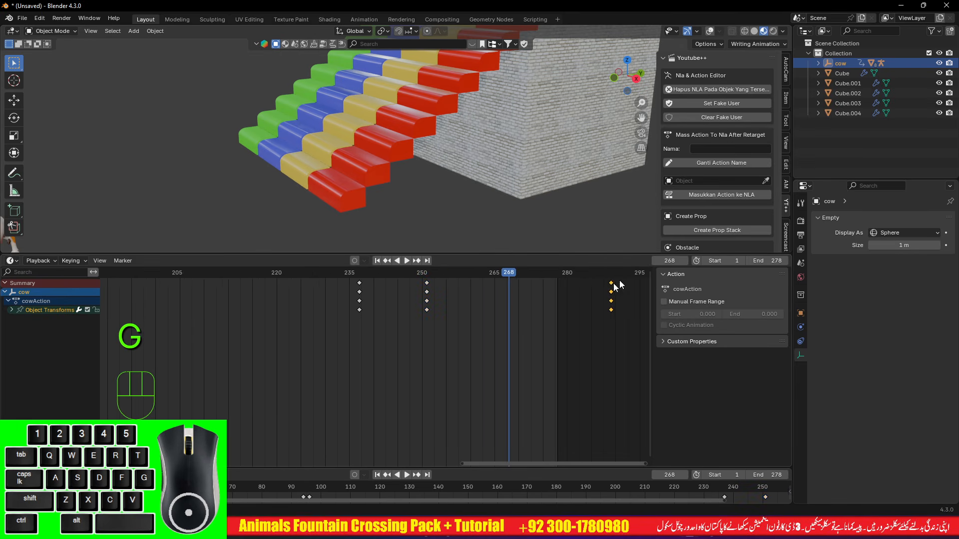
scroll(620, 282, down, 5)
key(g)
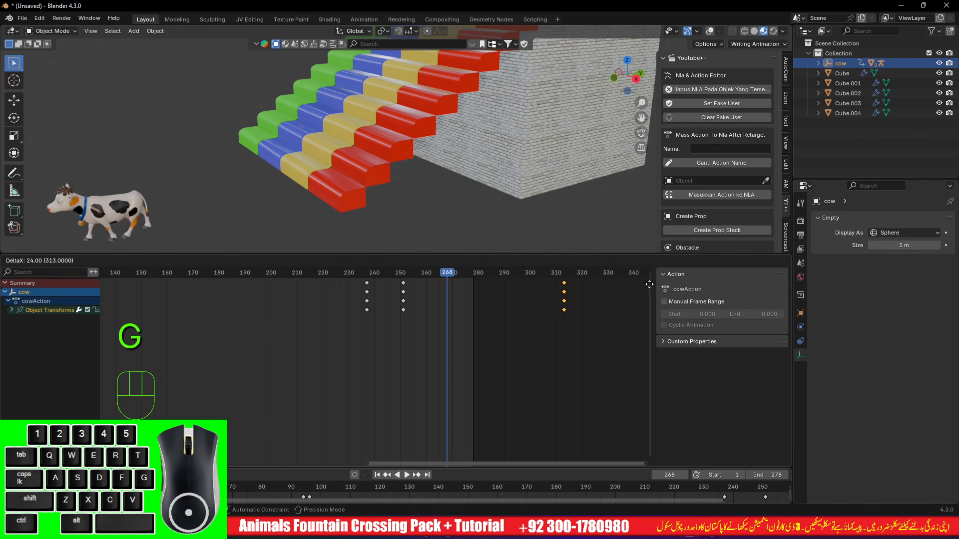
click(116, 284)
drag(445, 275, 424, 277)
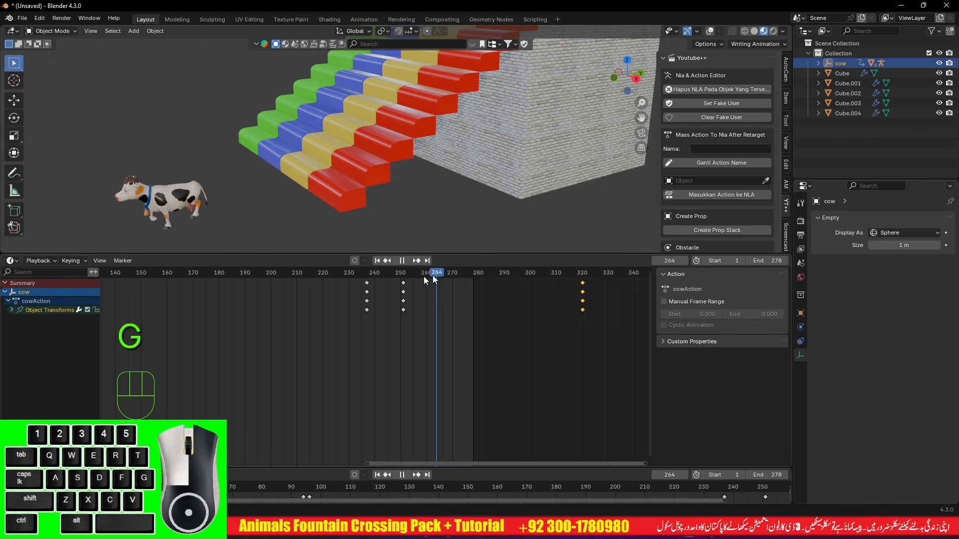
key(space)
key(space)
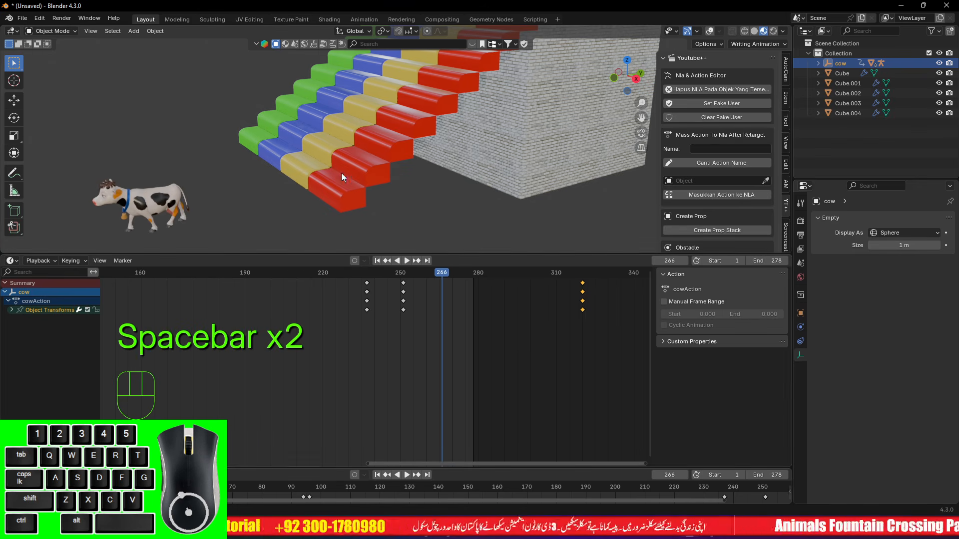
Move the cow's last keyframes out to about frame 402 and play the walk-off from about frame 221
scroll(340, 173, down, 3)
scroll(480, 372, down, 3)
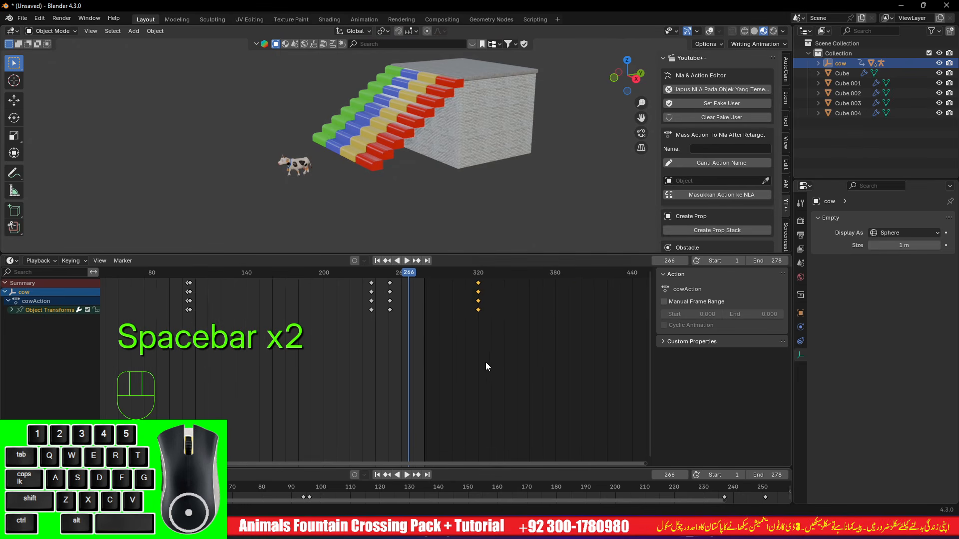
key(g)
click(579, 351)
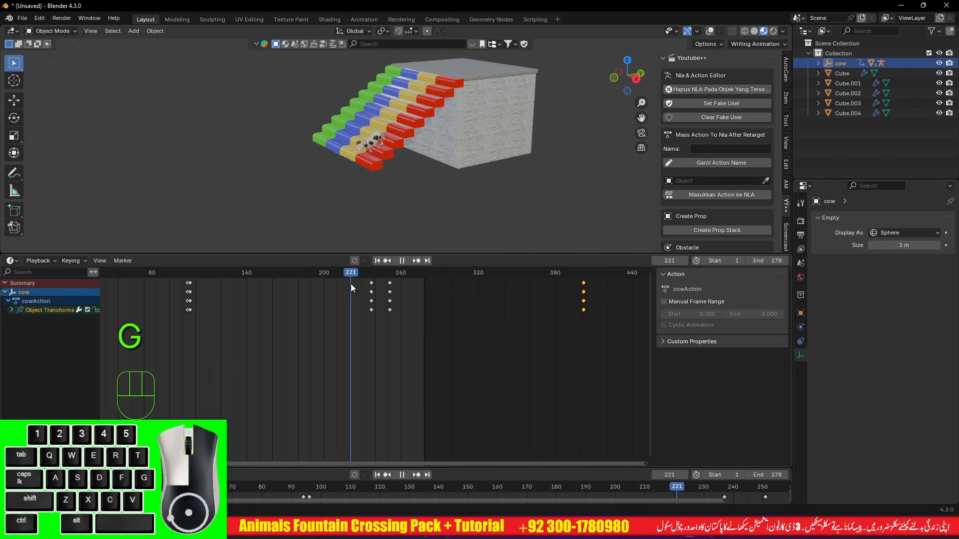
key(space)
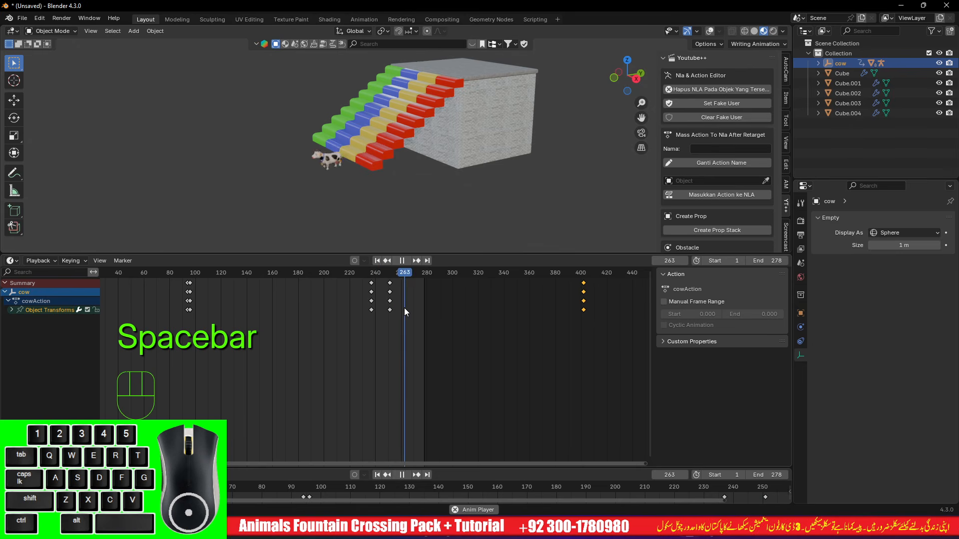
key(space)
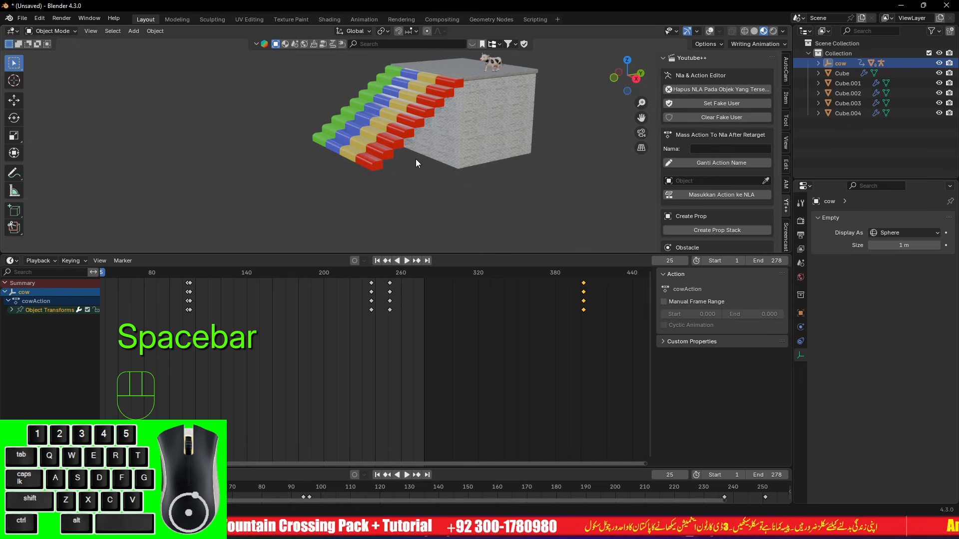
Bring the cow on top of the brick platform at frame 25 into close view
scroll(415, 150, up, 5)
alt+shift+drag(418, 115, 369, 181)
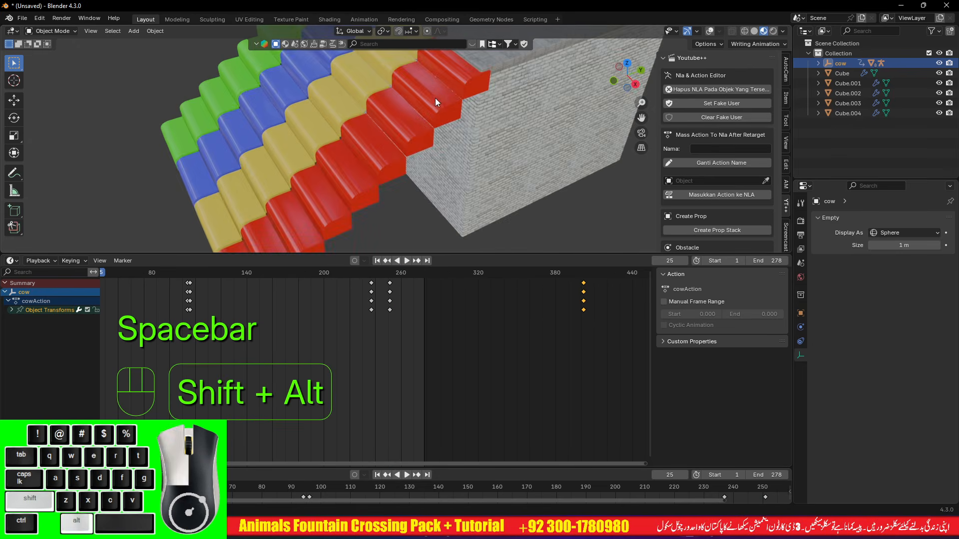
alt+shift+drag(436, 98, 307, 181)
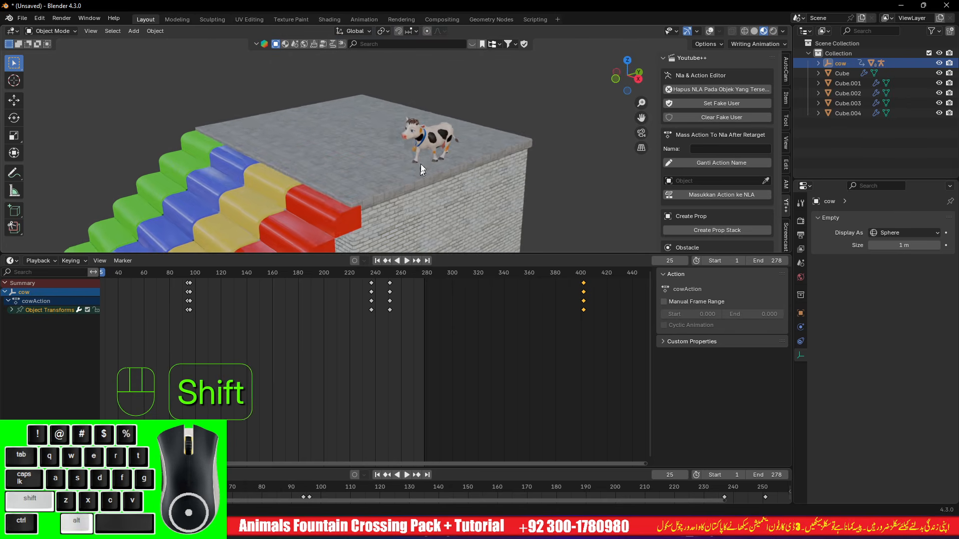